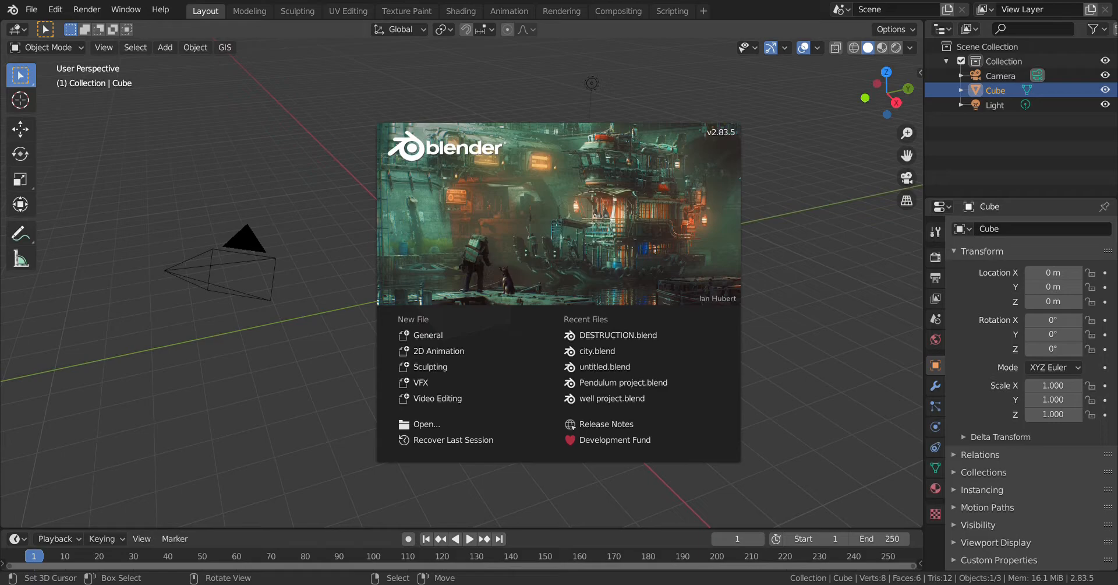
Dismiss the splash screen and raise the default cube about 0.97 m along the Z axis
left_click(384, 26)
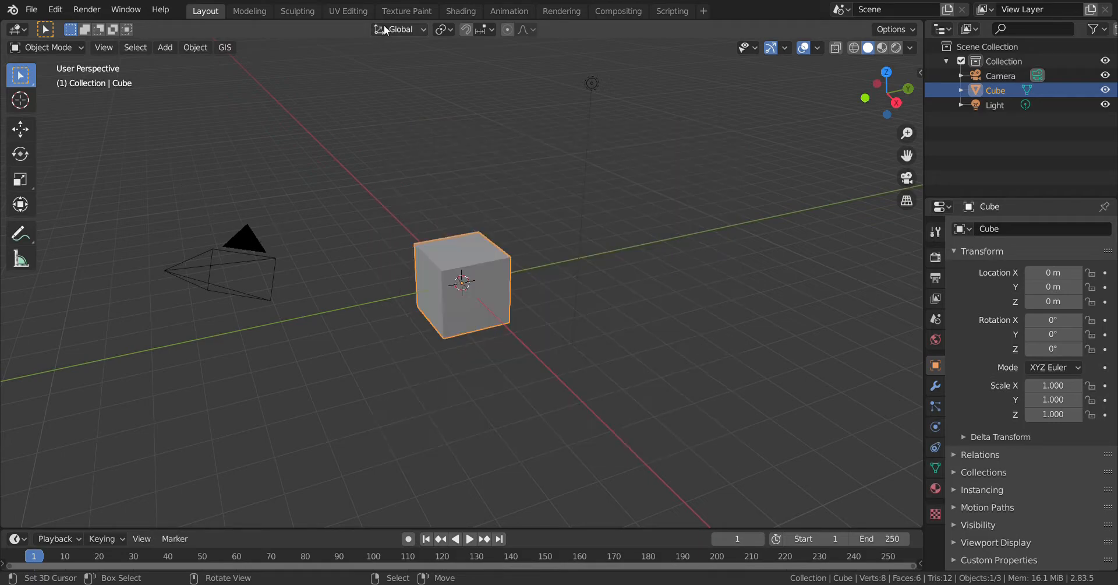
middle_click_drag(478, 232, 531, 331)
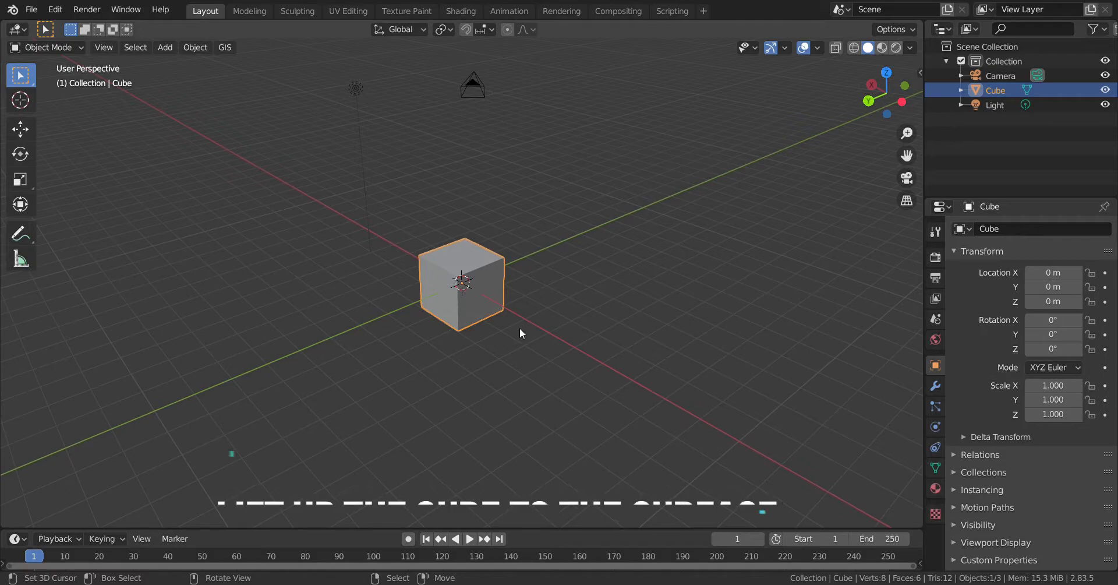
scroll(520, 328, "up", 6)
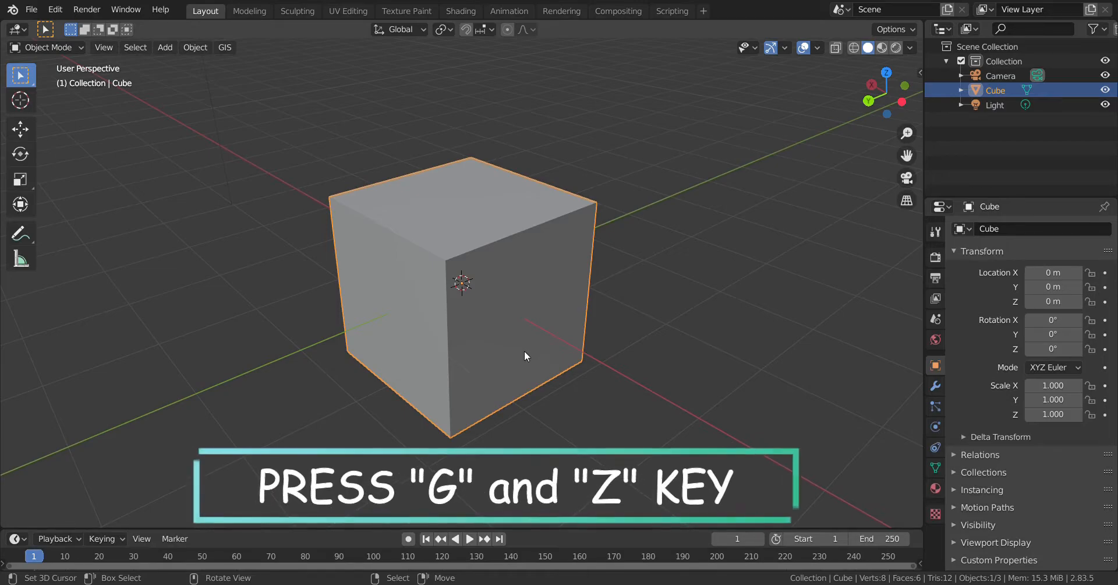
key("g")
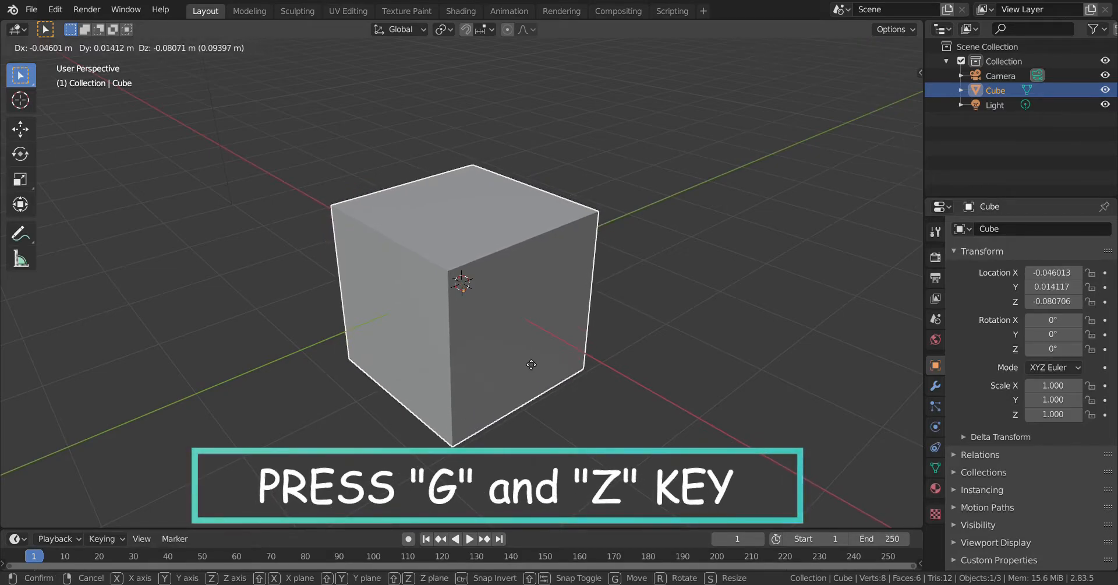
key("z")
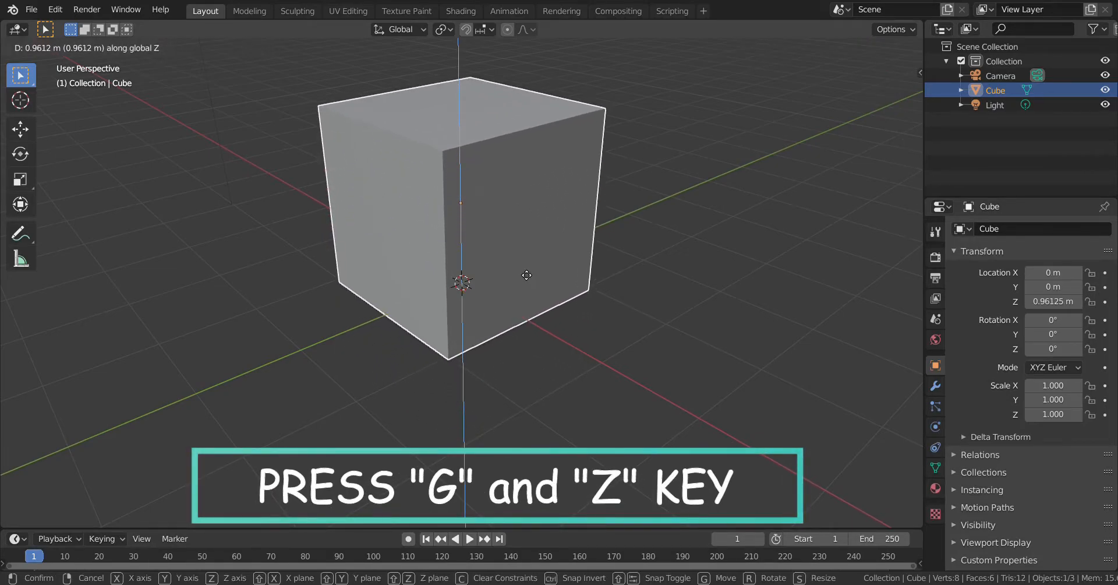
left_click(522, 269)
Turn on the Screencast Keys display for the 3D viewport
middle_click_drag(522, 269, 641, 380)
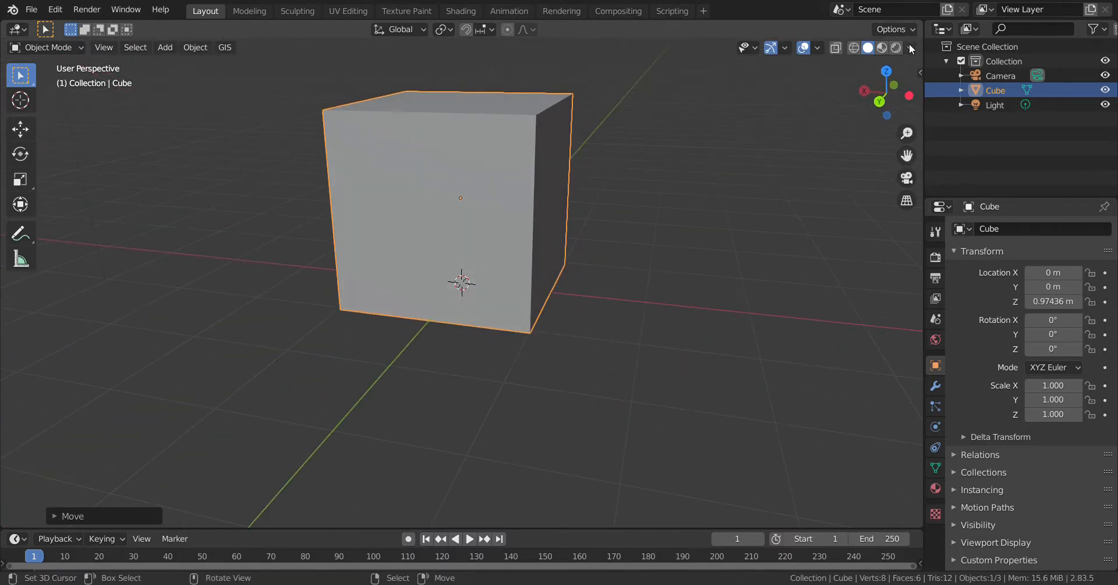
left_click(919, 74)
left_click(915, 200)
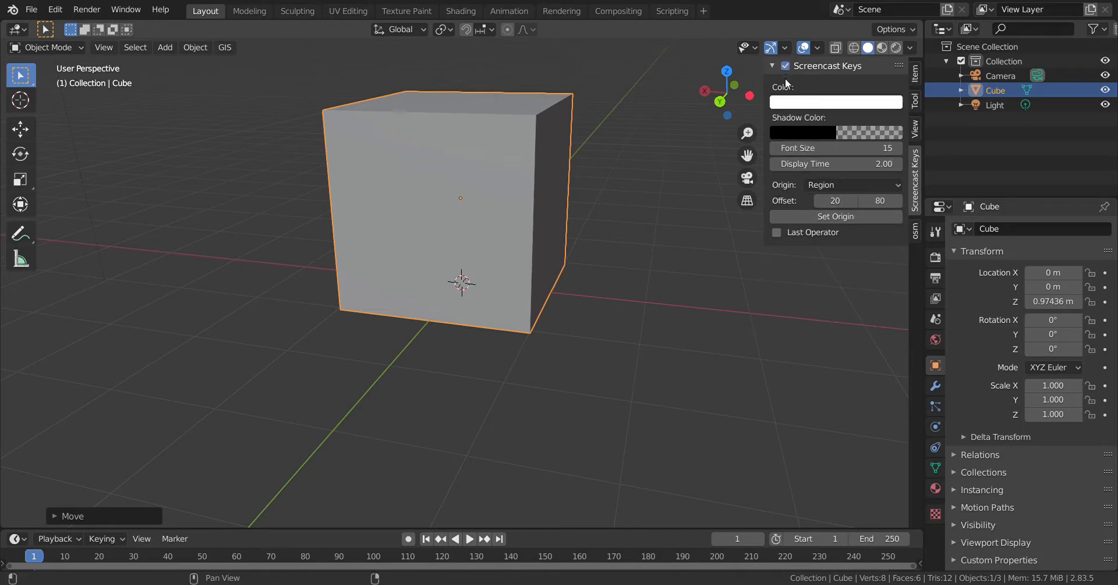
left_click(717, 277)
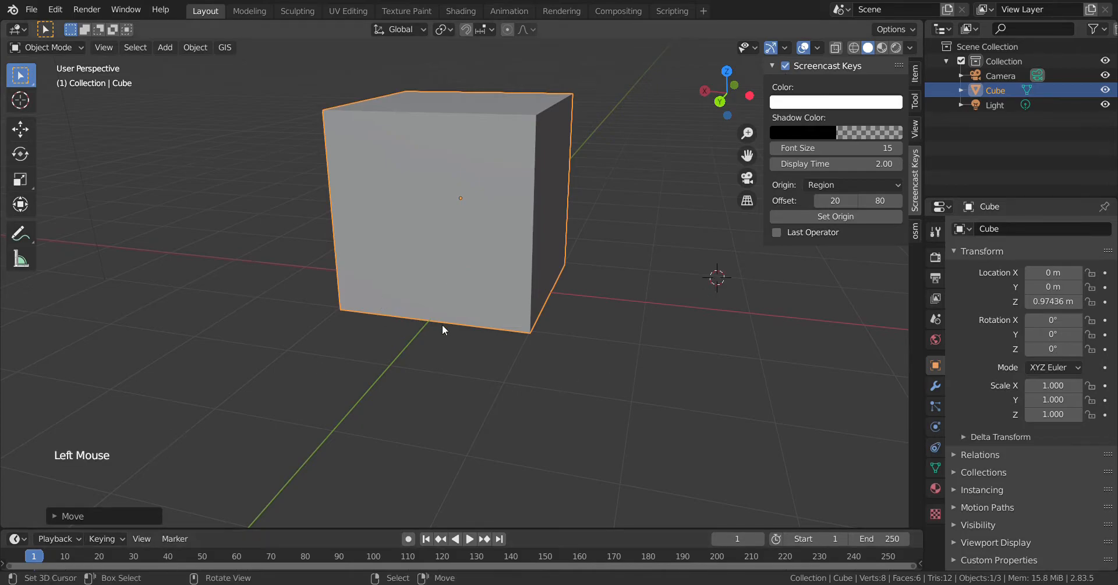
Return the 3D cursor to the world origin and add a plane mesh there
scroll(442, 326, "down", 2)
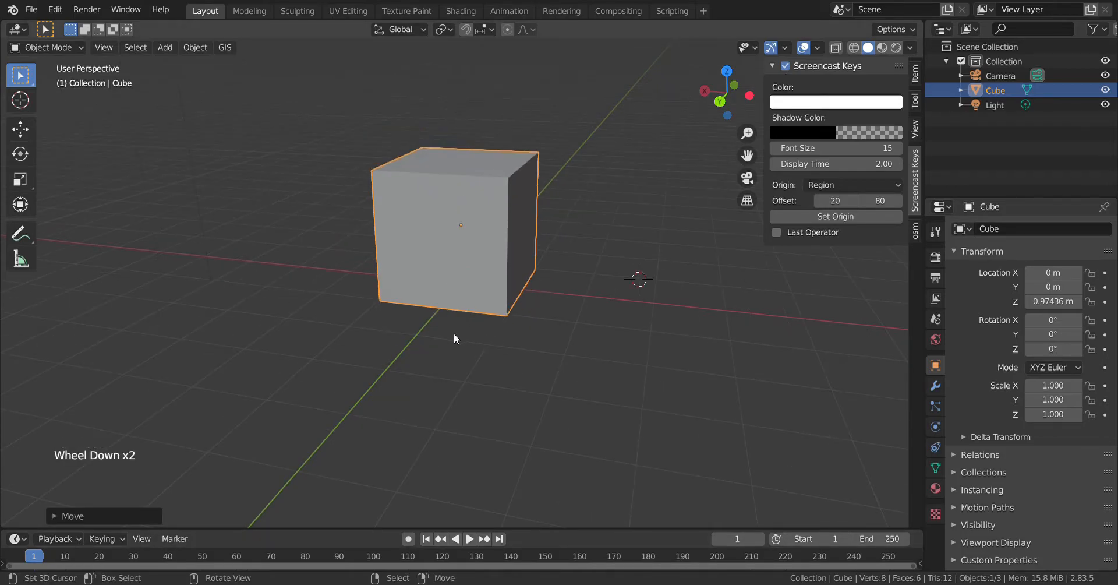
key("a")
key("shift+s")
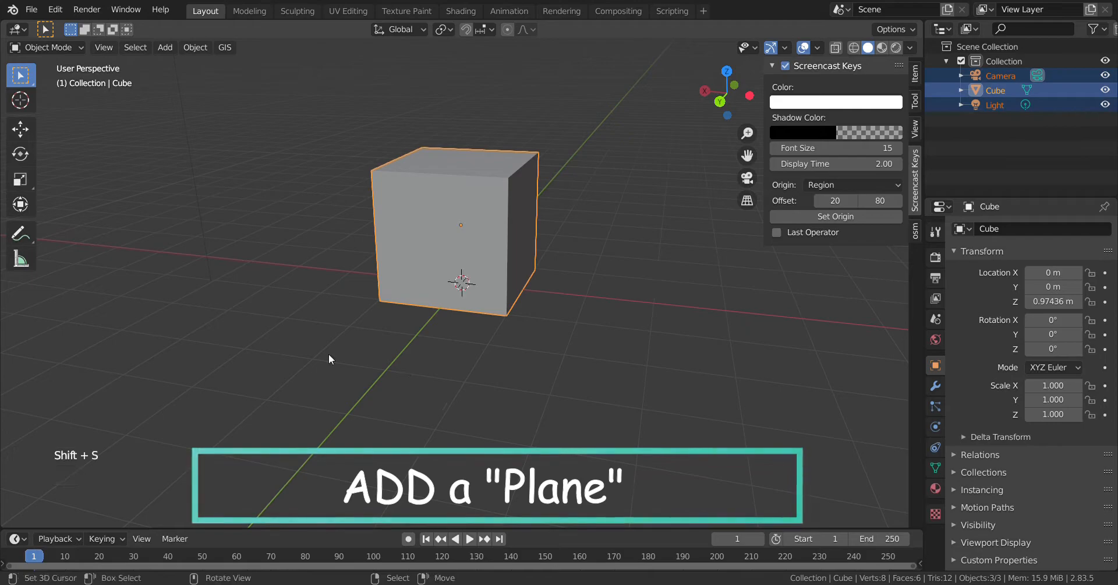
key("shift+a")
mouse_move(340, 290)
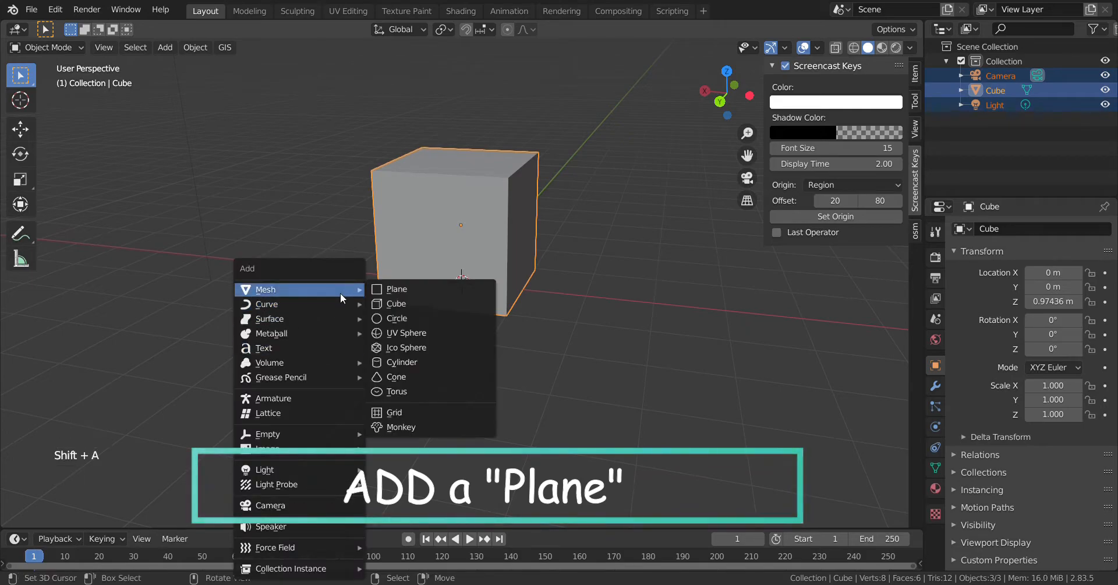
left_click(390, 295)
Scale the new plane uniformly by a factor of 10
key("s")
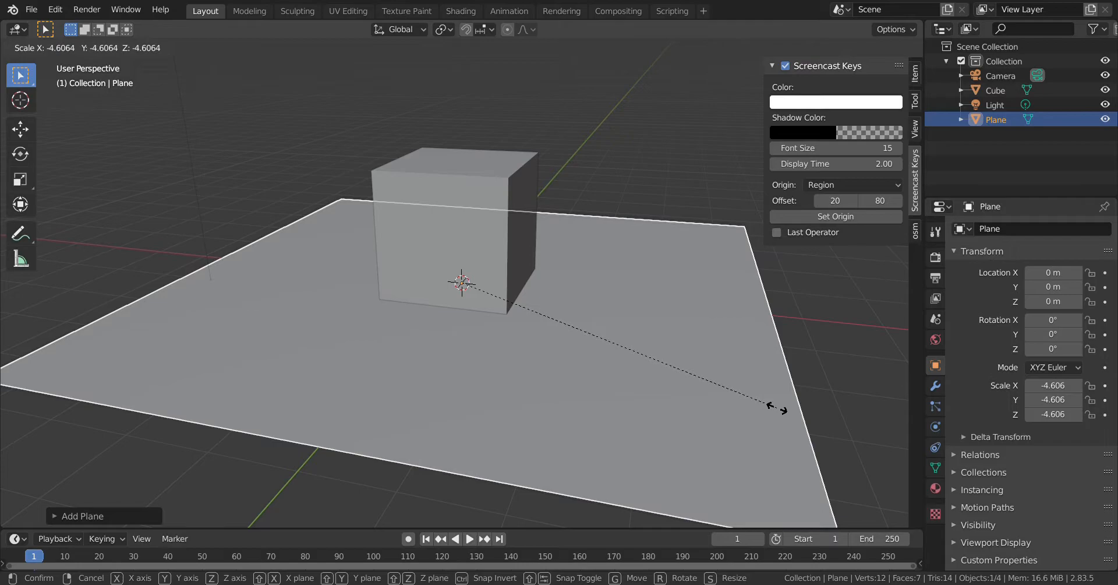
type("10")
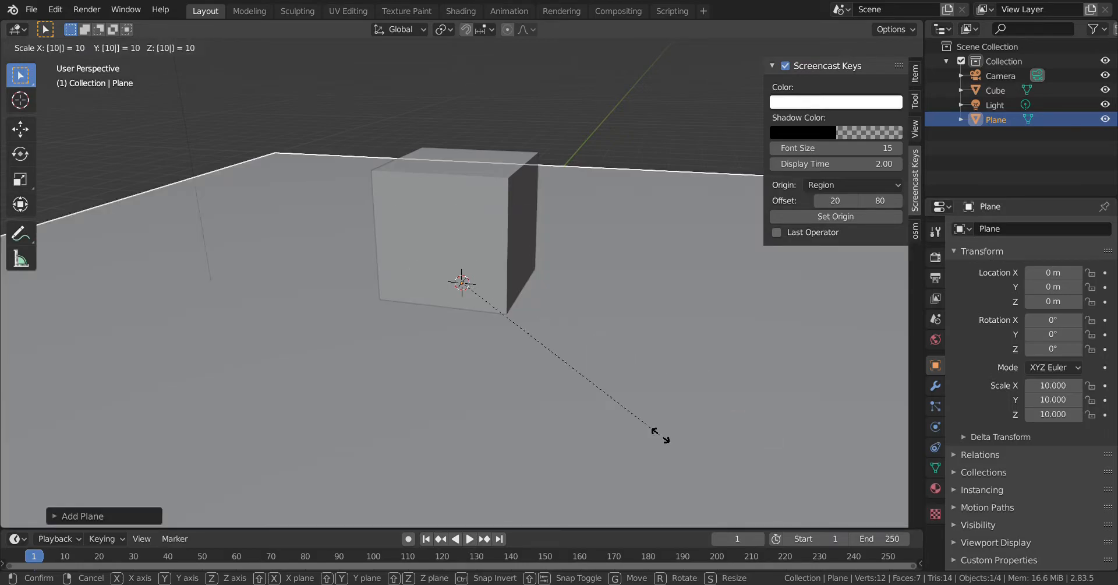
key("Return")
scroll(641, 416, "down", 4)
middle_click_drag(617, 397, 608, 494)
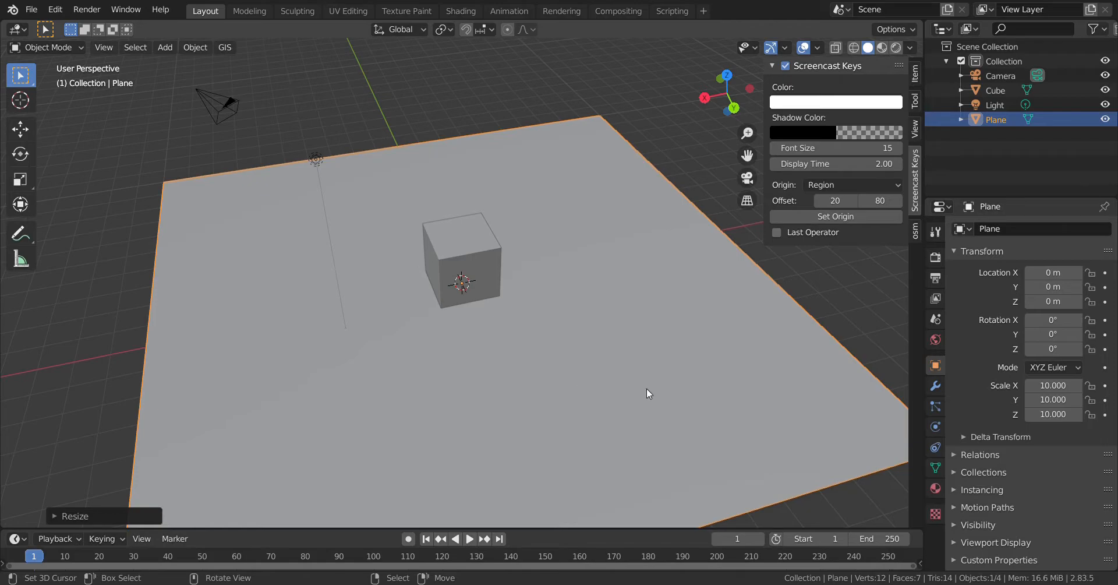
scroll(351, 201, "down", 2)
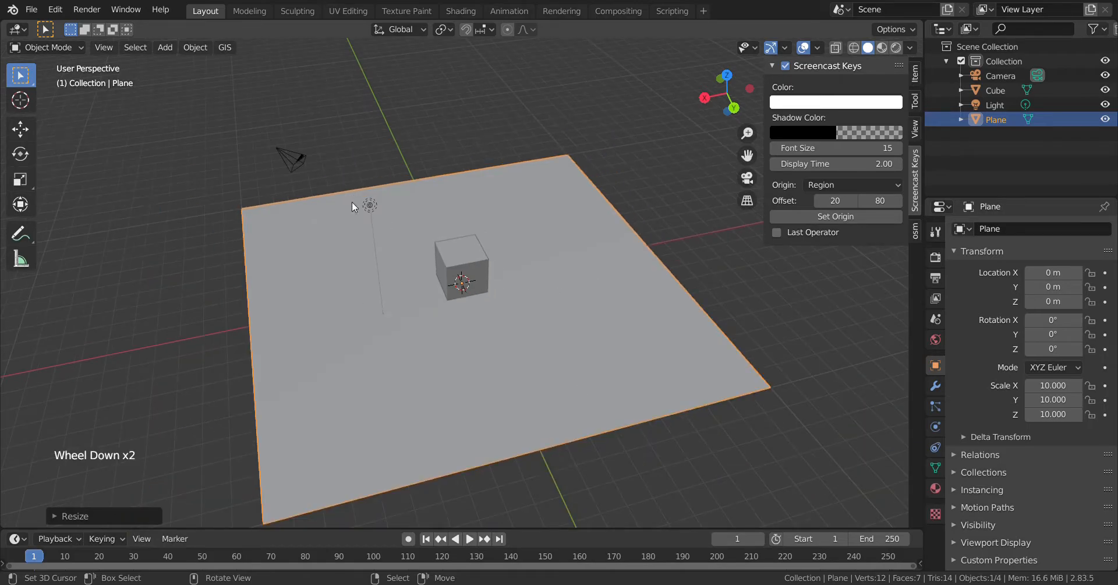
Open the Blender preferences
scroll(237, 219, "up", 2)
left_click(65, 10)
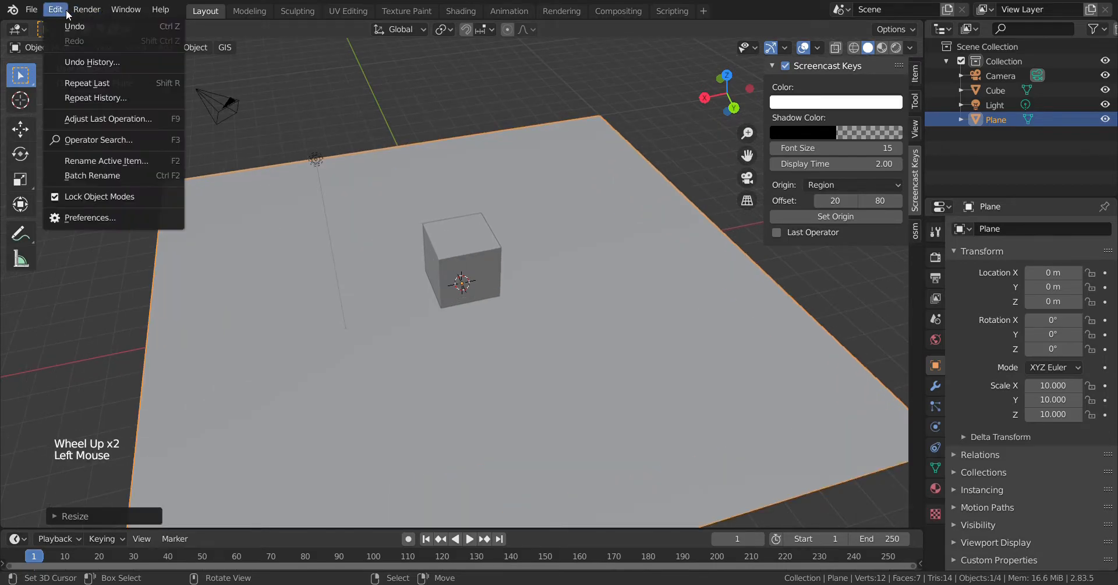
left_click(104, 218)
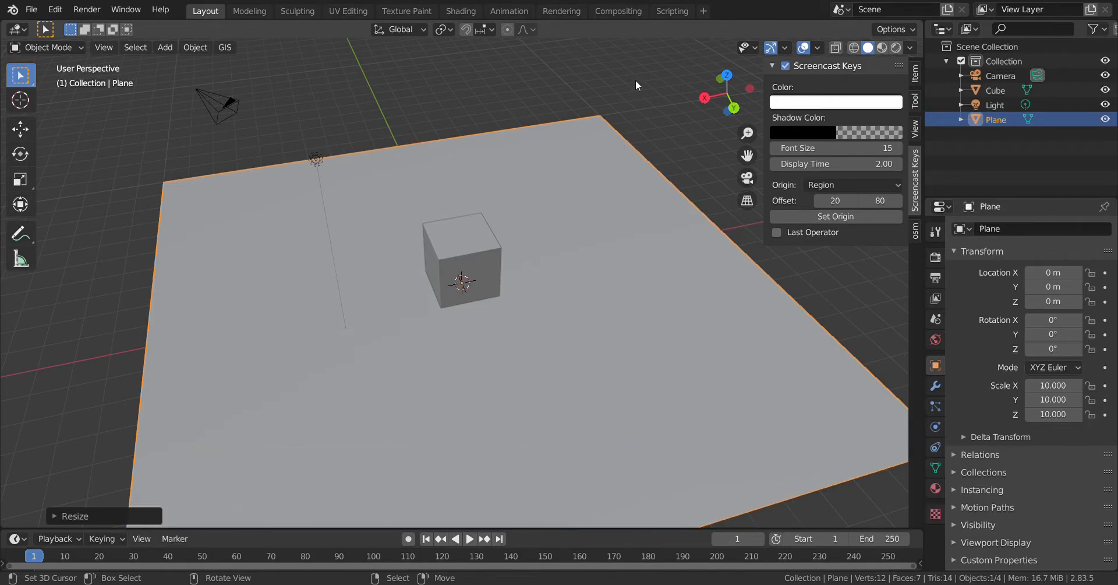
scroll(593, 335, "down", 3)
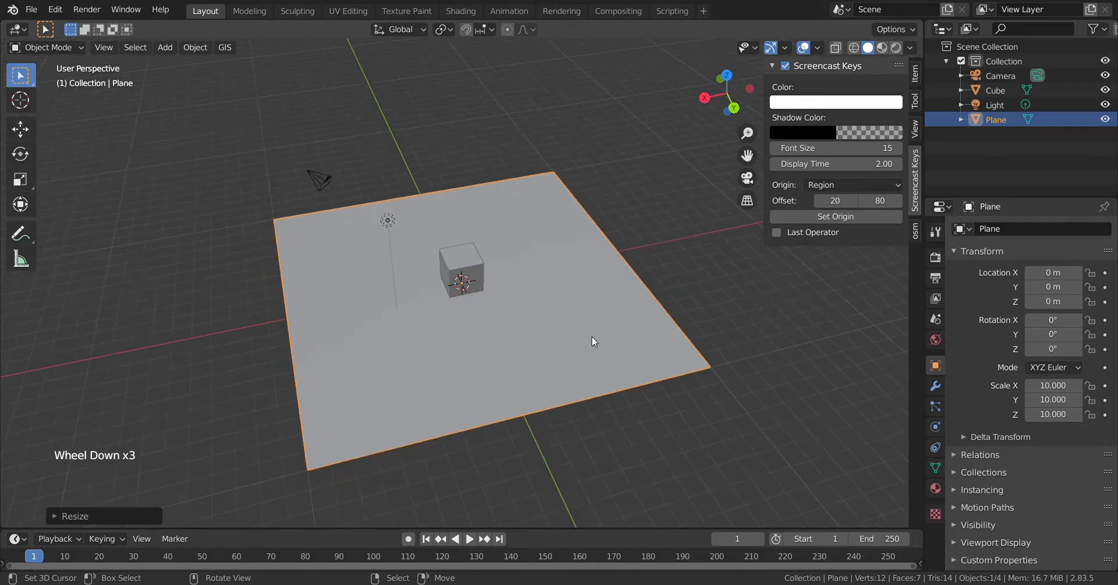
scroll(580, 341, "up", 2)
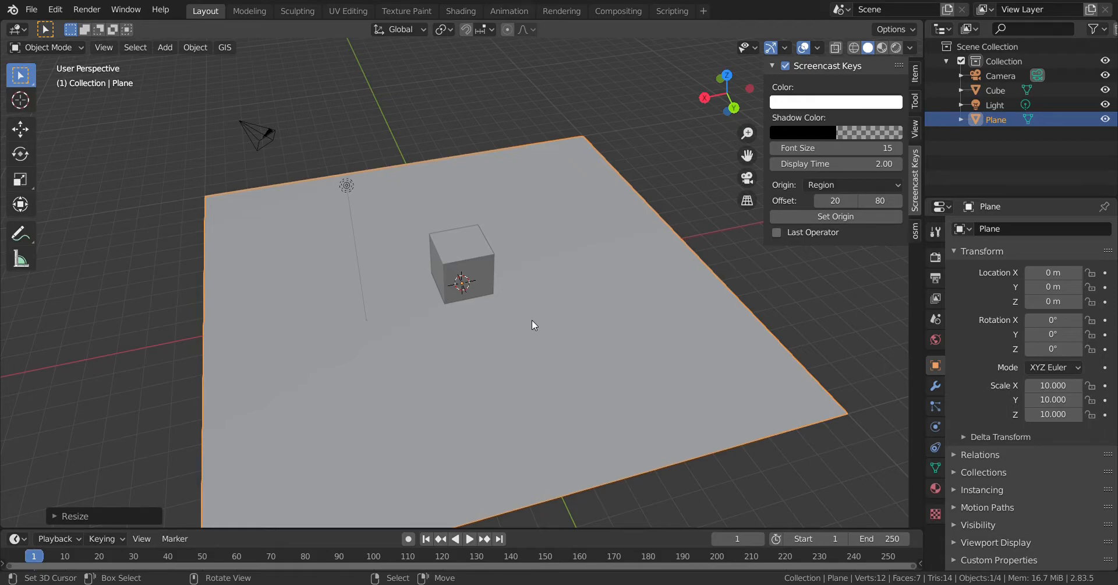
scroll(533, 320, "down", 1)
scroll(478, 254, "up", 4)
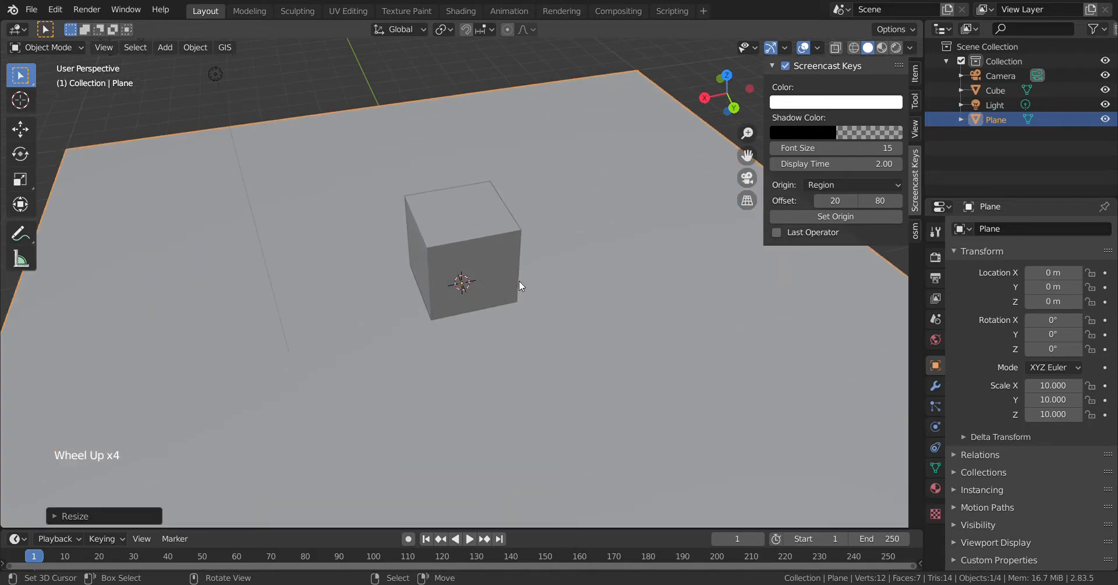
scroll(511, 285, "down", 2)
Activate the Annotate tool and hide the plane in the viewport so only the cube is left for marking
left_click(31, 232)
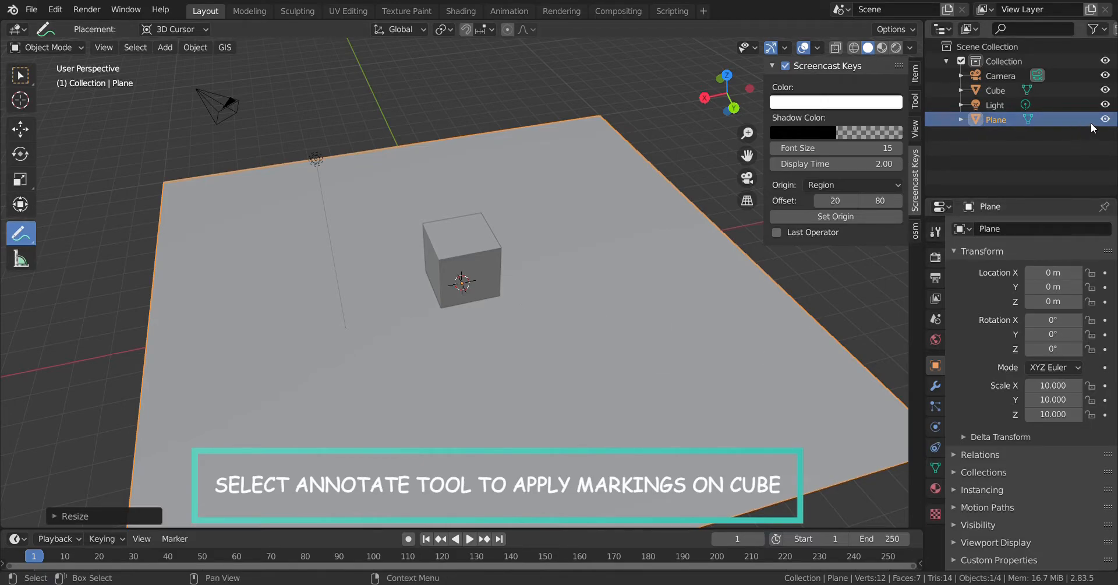
left_click(1106, 119)
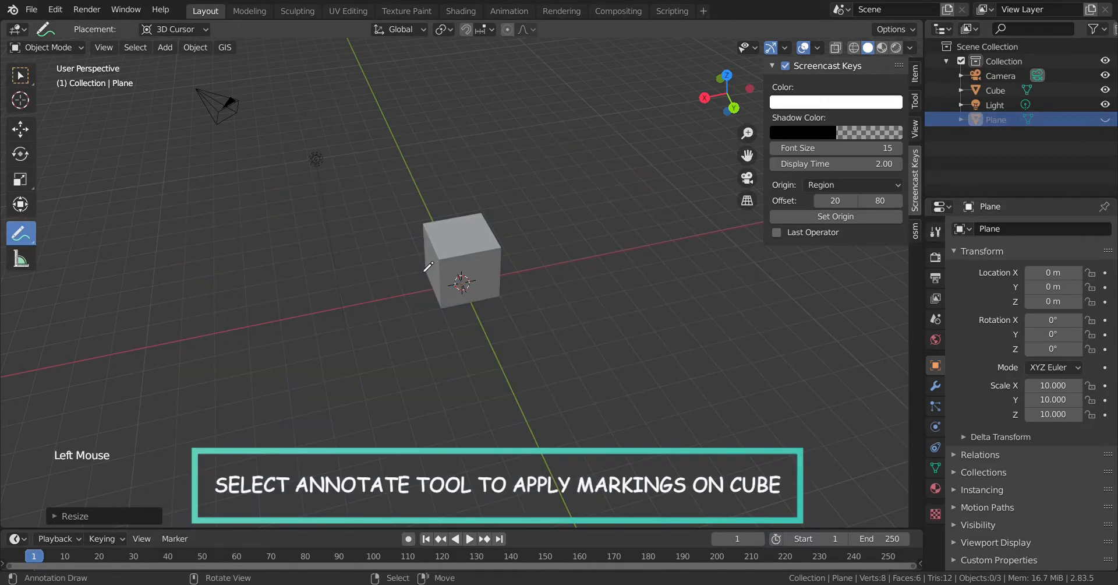
scroll(452, 311, "up", 1)
middle_click_drag(524, 300, 481, 296)
scroll(499, 275, "up", 3)
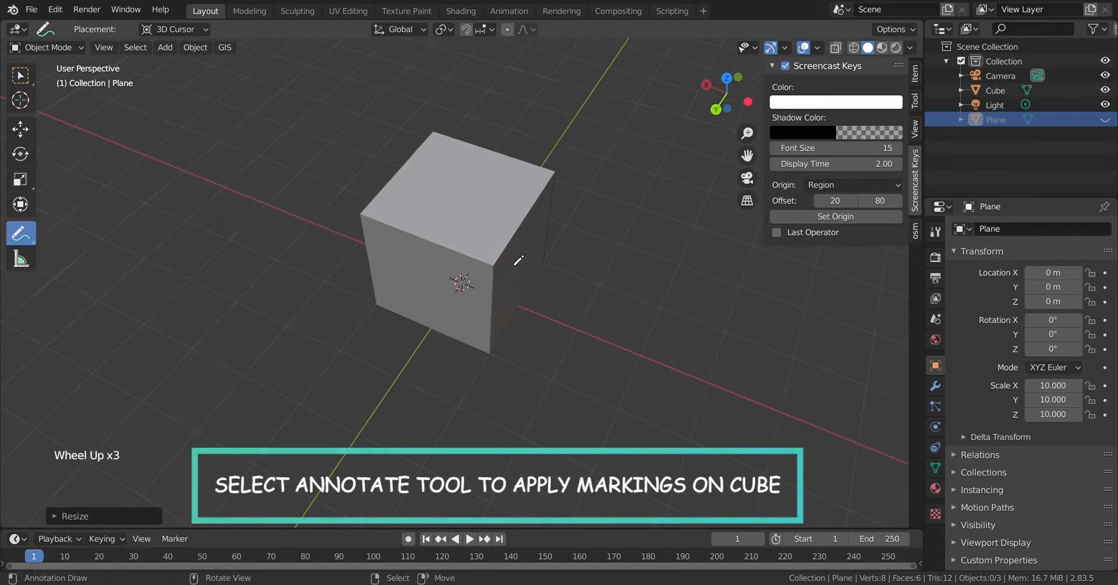
left_click_drag(495, 277, 492, 202)
mouse_move(517, 236)
middle_mouse_down()
mouse_move(500, 274)
mouse_move(559, 252)
mouse_move(460, 275)
mouse_move(441, 210)
mouse_move(317, 229)
mouse_move(290, 320)
mouse_move(297, 257)
mouse_move(333, 278)
mouse_move(343, 251)
middle_mouse_up()
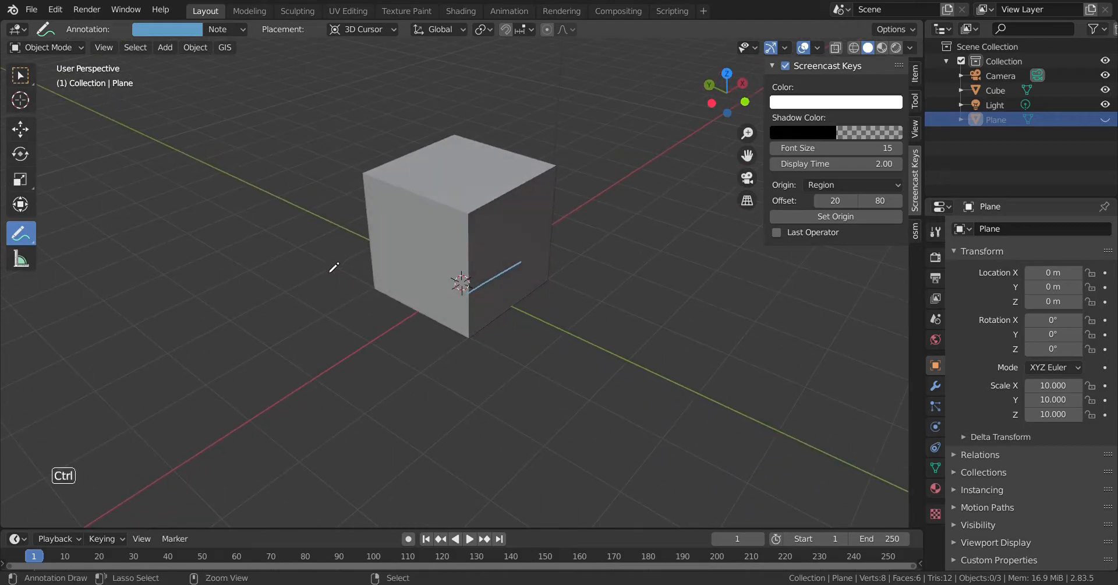
key("ctrl+z")
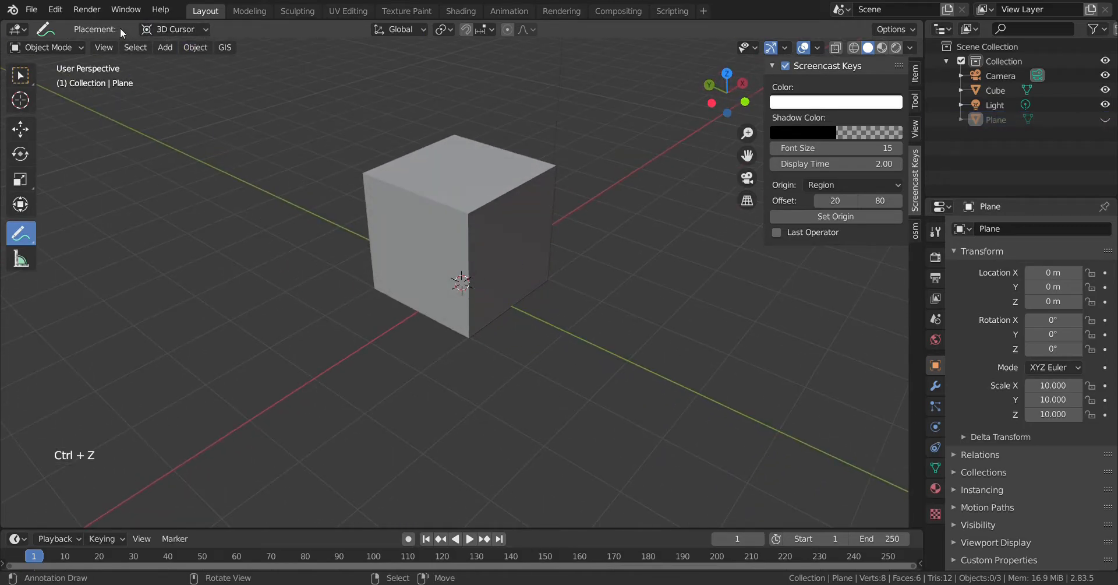
Set the annotation stroke placement to Surface
left_click(200, 32)
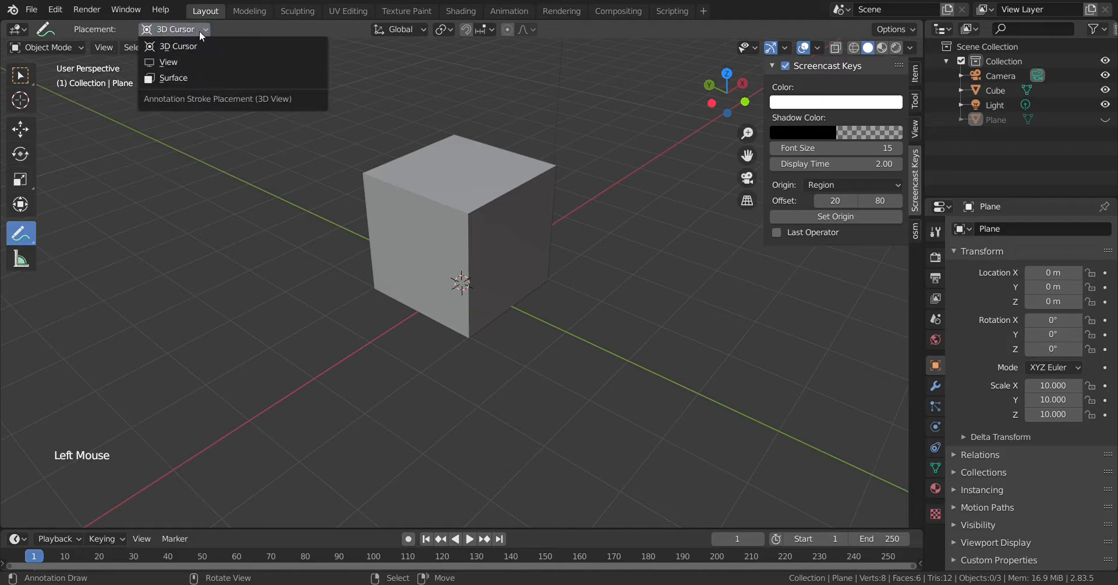
left_click(207, 77)
mouse_move(446, 268)
middle_mouse_down()
mouse_move(489, 298)
mouse_move(486, 344)
mouse_move(494, 277)
middle_mouse_up()
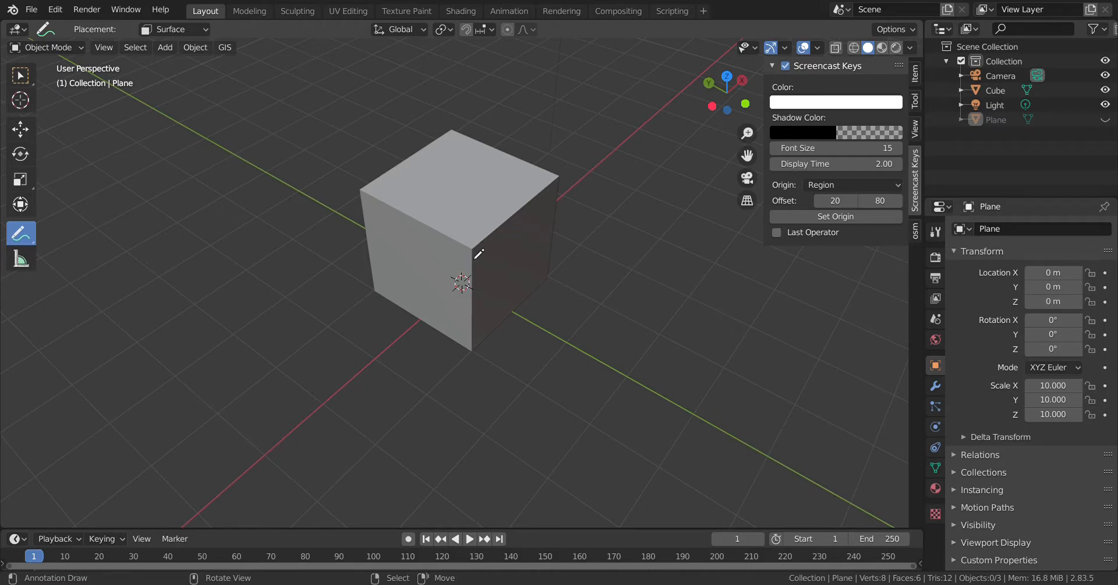
Draw crack-like annotation lines radiating from the cube's nearest upper corner across its three adjoining faces, with rings around that corner
left_click_drag(473, 249, 464, 135)
left_click_drag(472, 248, 504, 169)
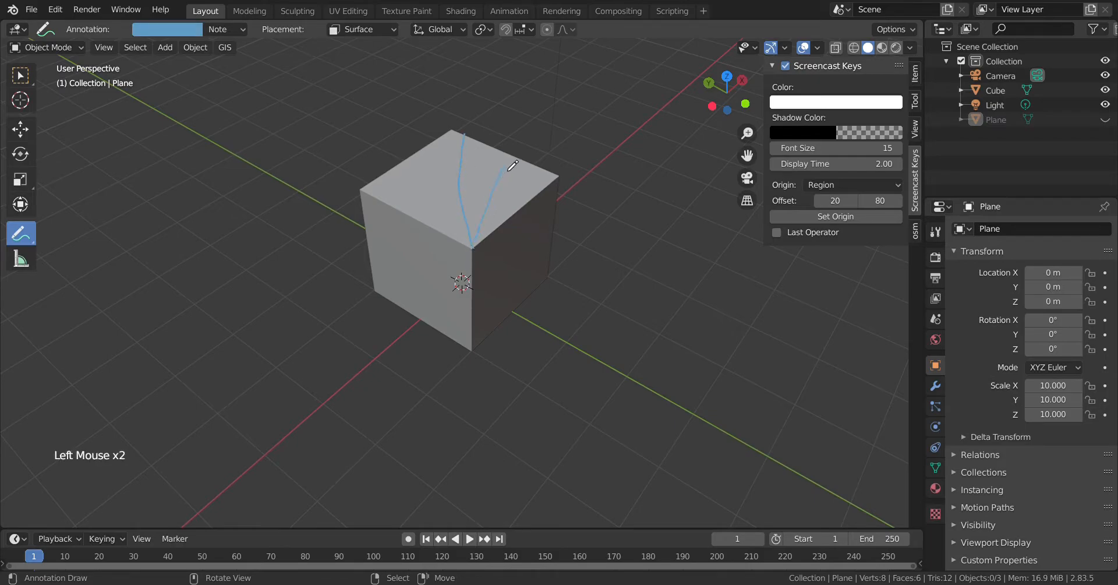
mouse_move(472, 249)
left_mouse_down()
mouse_move(409, 154)
mouse_move(416, 252)
mouse_move(379, 252)
left_mouse_up()
mouse_move(472, 251)
left_mouse_down()
mouse_move(363, 229)
mouse_move(475, 249)
mouse_move(415, 317)
left_mouse_up()
mouse_move(474, 250)
left_mouse_down()
mouse_move(455, 333)
mouse_move(495, 252)
mouse_move(551, 262)
left_mouse_up()
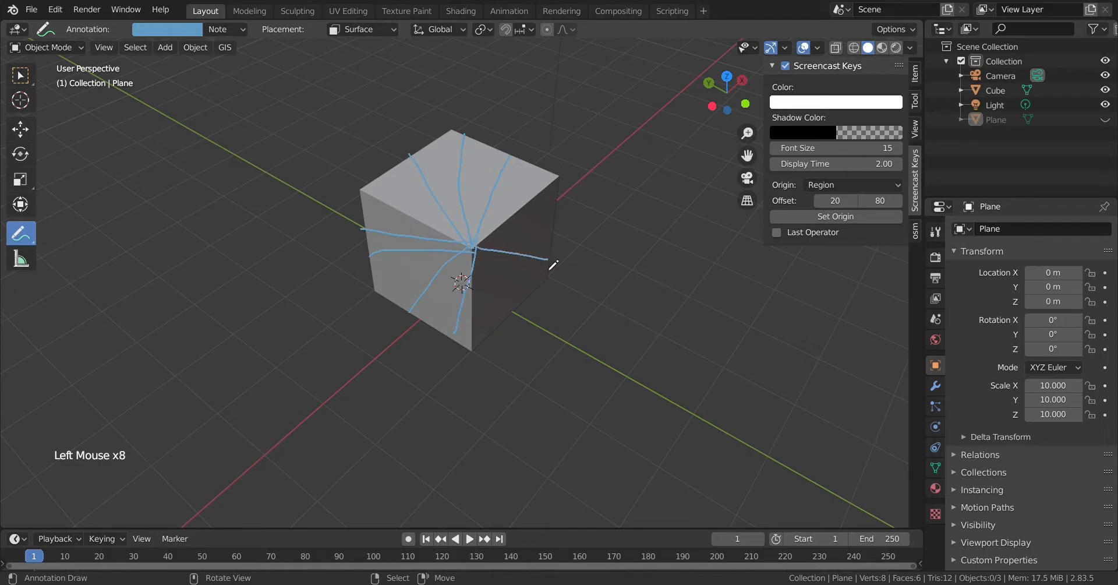
left_click_drag(475, 249, 552, 233)
left_click_drag(533, 184, 533, 185)
left_click_drag(481, 244, 556, 216)
mouse_move(486, 255)
left_mouse_down()
mouse_move(537, 296)
mouse_move(487, 274)
mouse_move(512, 324)
mouse_move(457, 277)
mouse_move(435, 320)
mouse_move(382, 289)
left_mouse_up()
mouse_move(479, 249)
left_mouse_down()
mouse_move(481, 260)
mouse_move(498, 256)
mouse_move(464, 259)
mouse_move(492, 250)
mouse_move(474, 235)
mouse_move(467, 264)
mouse_move(488, 244)
mouse_move(469, 219)
mouse_move(483, 229)
mouse_move(454, 232)
left_mouse_up()
mouse_move(422, 280)
left_mouse_down()
mouse_move(455, 200)
mouse_move(560, 290)
mouse_move(469, 332)
left_mouse_up()
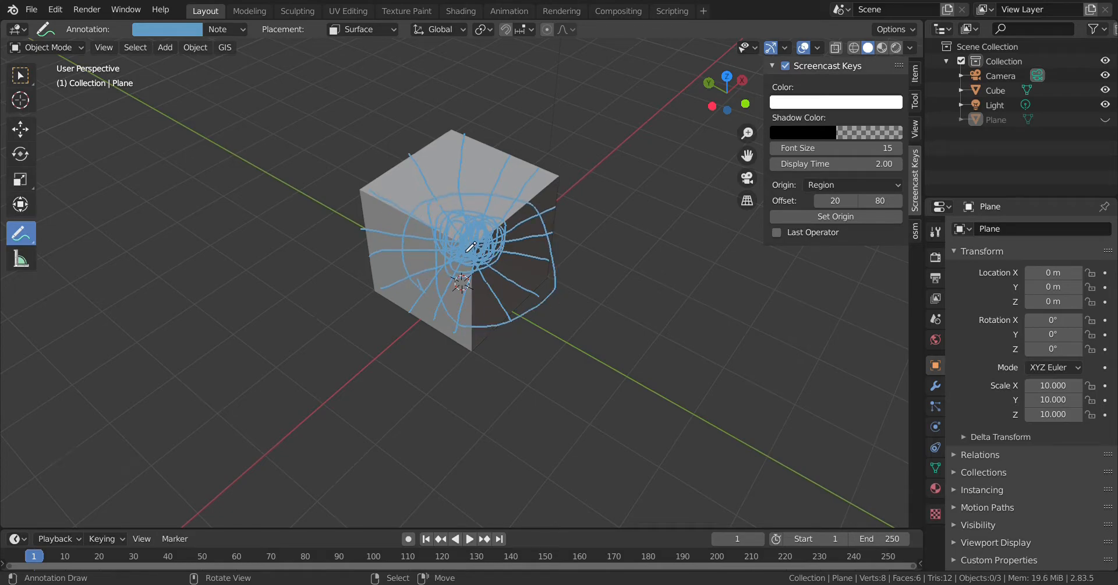
Continue the freehand annotation strokes over the cube's side face that looks along positive Y
scroll(431, 256, "down", 3)
mouse_move(431, 256)
middle_mouse_down()
mouse_move(576, 238)
mouse_move(504, 226)
middle_mouse_up()
left_click(456, 300)
left_click_drag(485, 237, 417, 279)
mouse_move(432, 239)
left_mouse_down()
mouse_move(494, 296)
mouse_move(436, 256)
mouse_move(484, 303)
left_mouse_up()
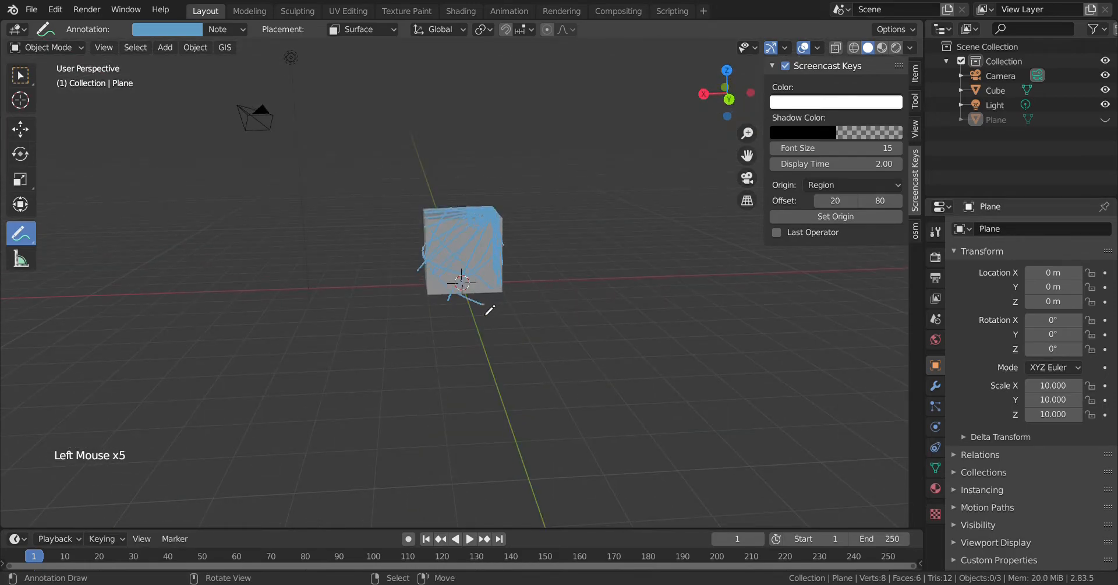
left_click_drag(481, 220, 501, 306)
Add more freehand annotation strokes over the cube's side face that looks along positive X
middle_click_drag(504, 251, 624, 229)
left_click(477, 266)
left_click(459, 265)
mouse_move(445, 226)
left_mouse_down()
mouse_move(418, 283)
mouse_move(465, 248)
left_mouse_up()
left_click(481, 244)
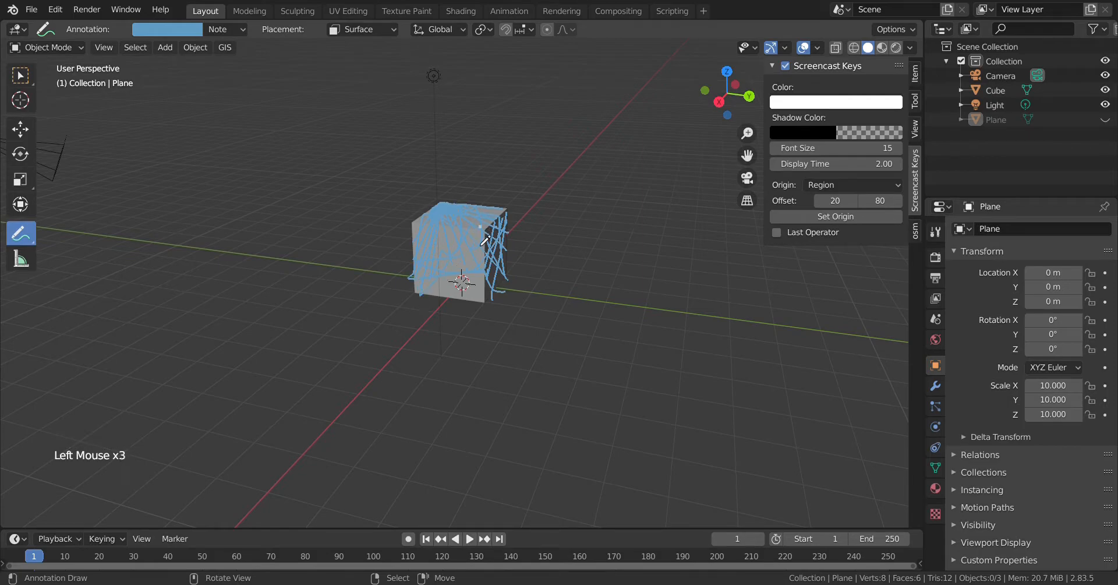
left_click(486, 270)
left_click(439, 285)
left_click(473, 290)
left_click(481, 295)
Draw freehand annotation strokes across the underside of the cube and along its edges
mouse_move(477, 300)
middle_mouse_down()
mouse_move(487, 249)
mouse_move(434, 291)
middle_mouse_up()
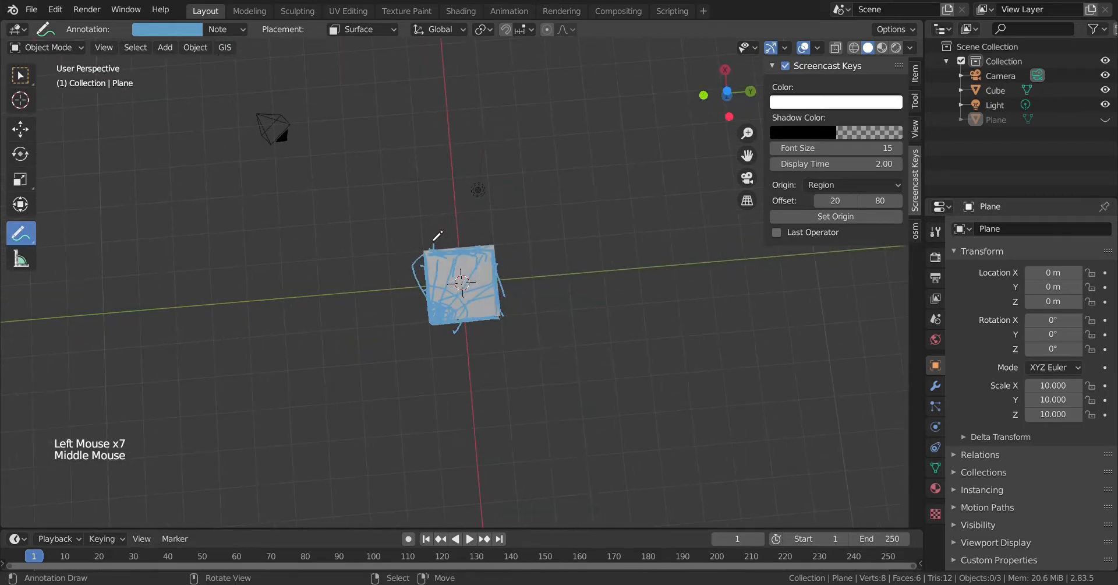
left_click(429, 297)
left_click(471, 268)
left_click_drag(494, 291, 521, 320)
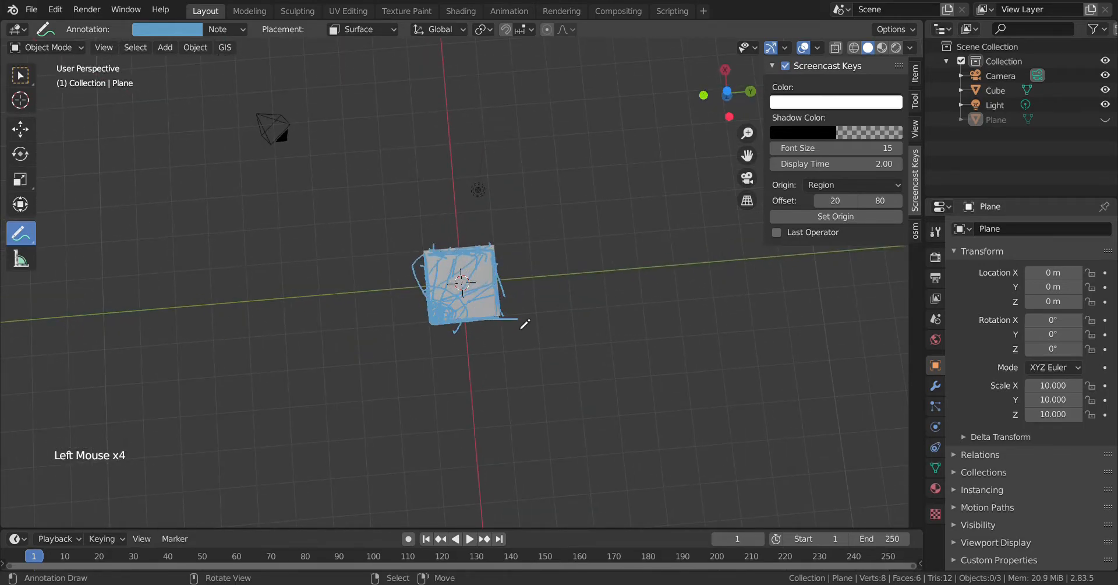
left_click(482, 314)
left_click(454, 248)
scroll(512, 291, "down", 1)
mouse_move(512, 291)
middle_mouse_down()
mouse_move(524, 384)
mouse_move(507, 512)
mouse_move(379, 521)
mouse_move(300, 488)
middle_mouse_up()
middle_click_drag(222, 437, 259, 452)
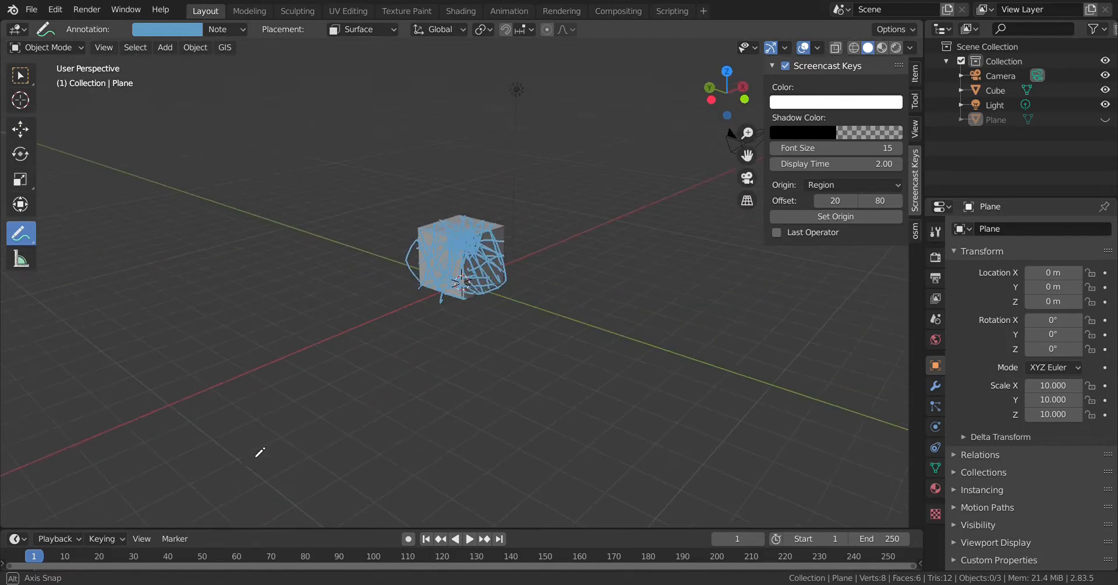
Add a few more freehand annotation strokes over the cube's side face that looks along negative X
scroll(463, 256, "up", 5)
left_click(414, 171)
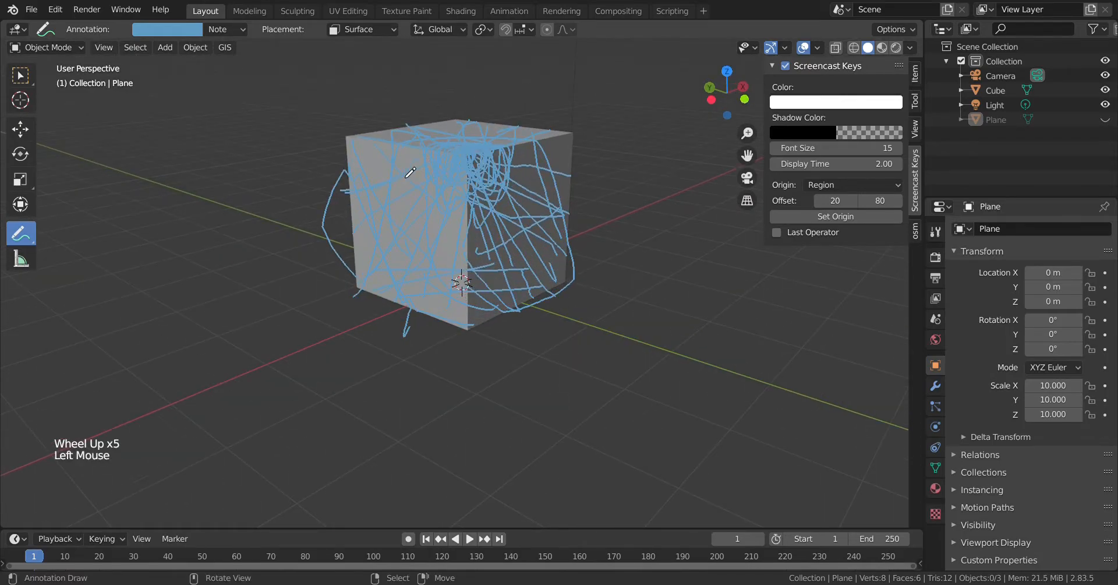
left_click(418, 157)
left_click(388, 240)
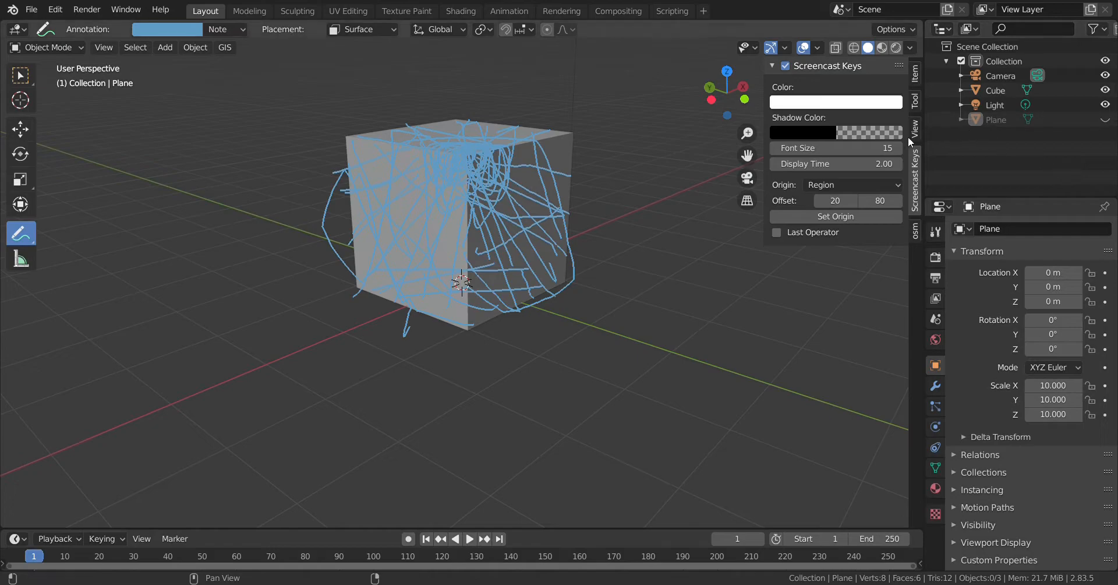
Select the cube and open the Cell Fracture operator settings for it
left_click(1097, 76)
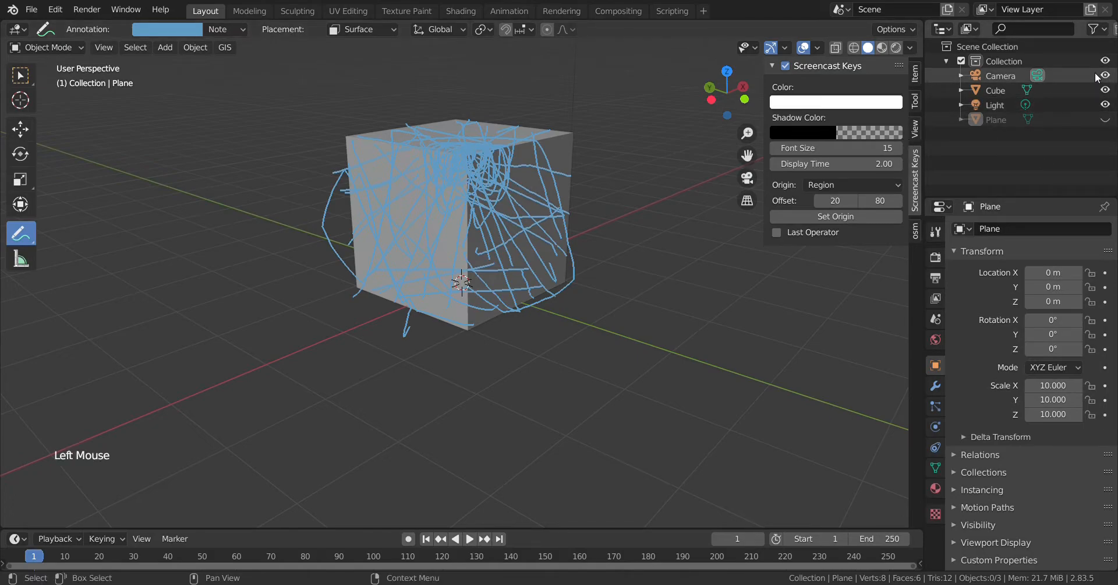
left_click(932, 92)
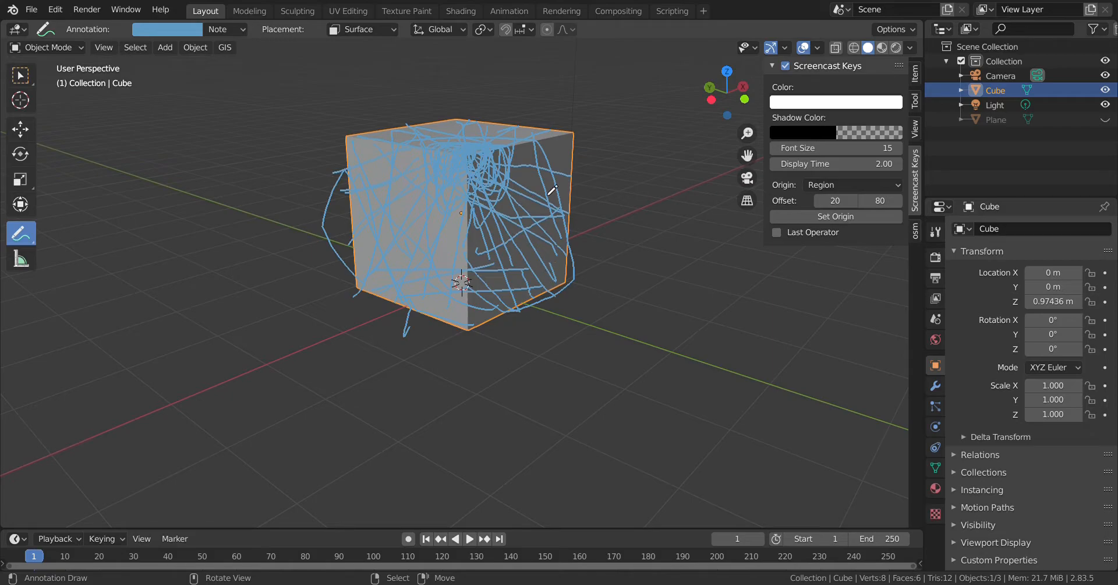
key("F3")
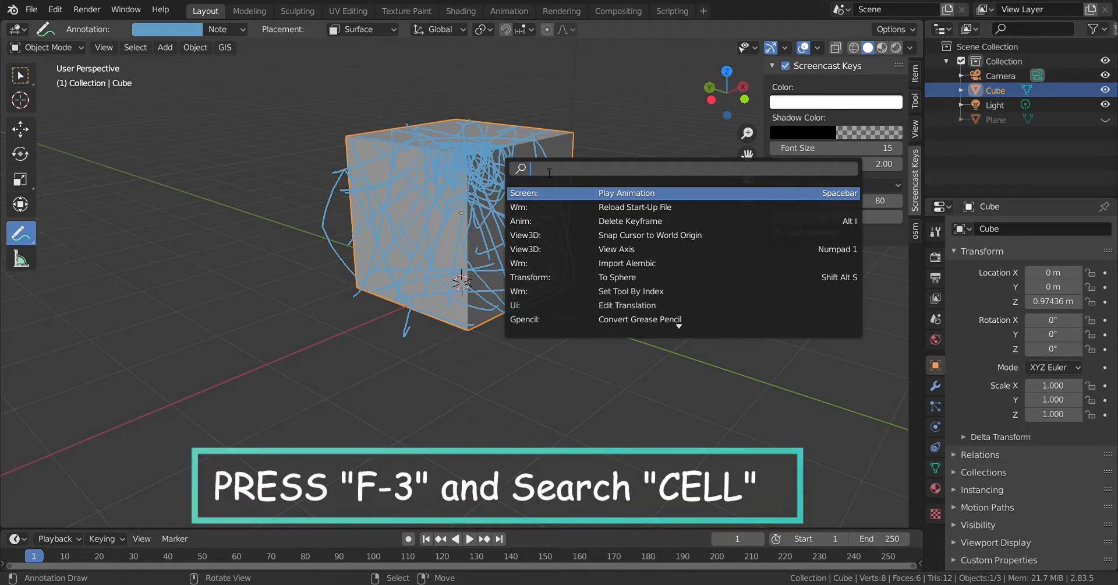
type("CELL")
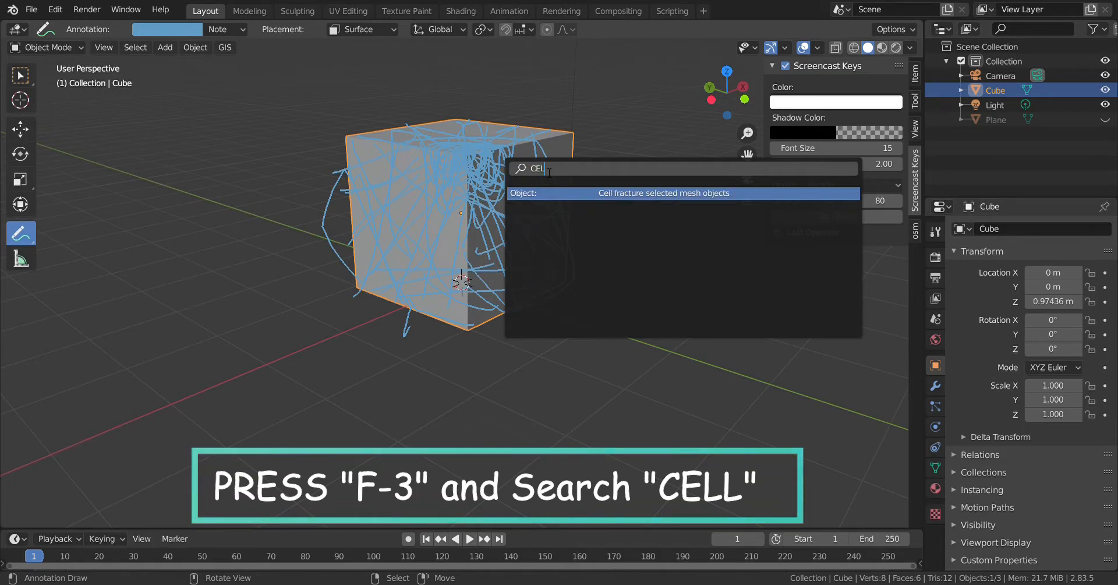
left_click(625, 193)
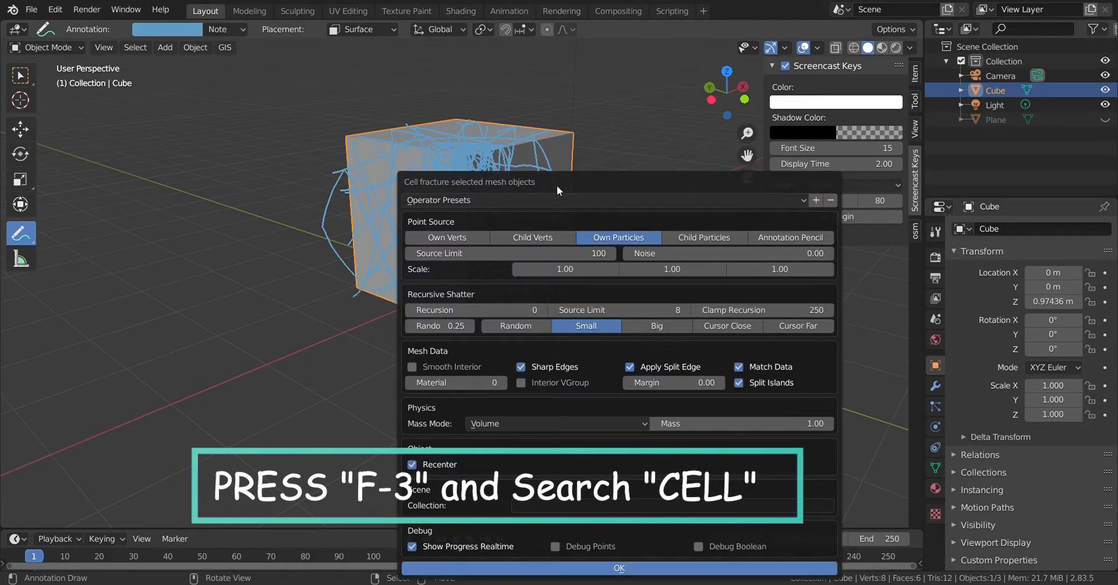
left_click_drag(556, 185, 506, 111)
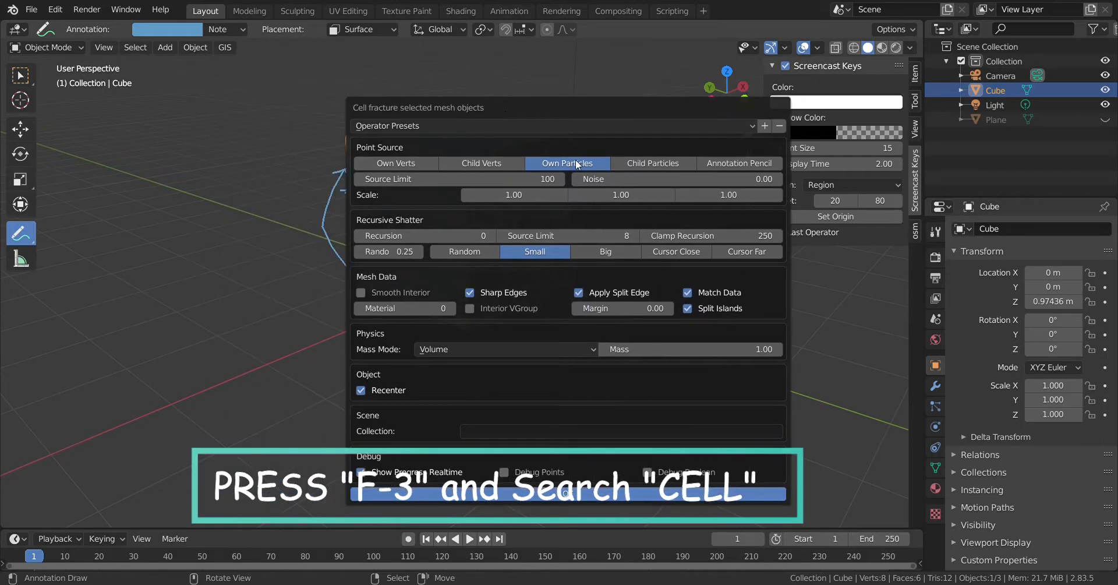
left_click(606, 104)
left_click(610, 103)
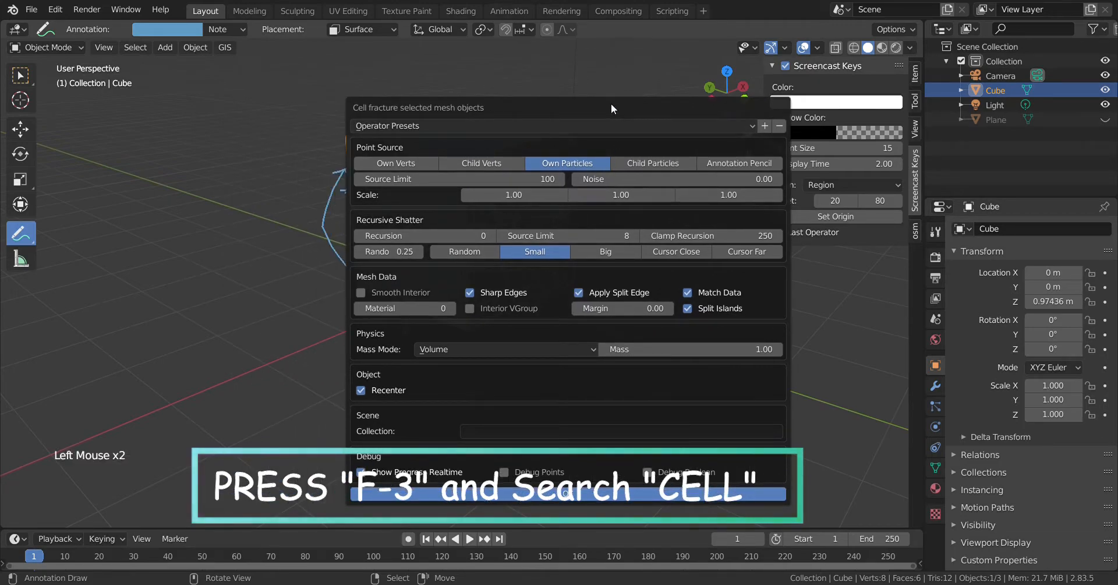
Set the fracture's point source to Annotation Pencil, with a source limit of 150 and a recursion of 1
left_click(722, 166)
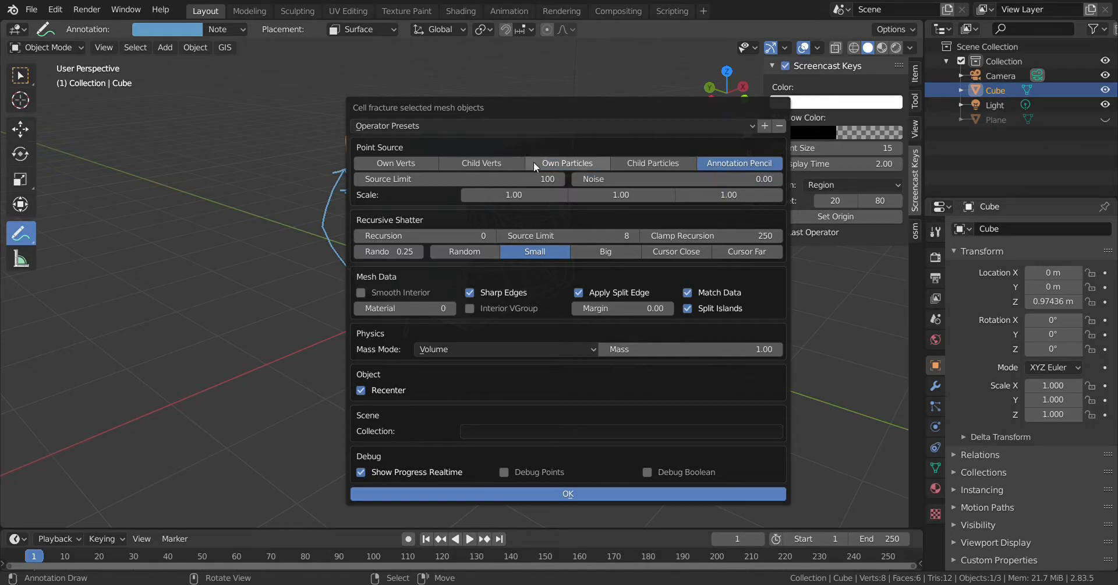
left_click(481, 180)
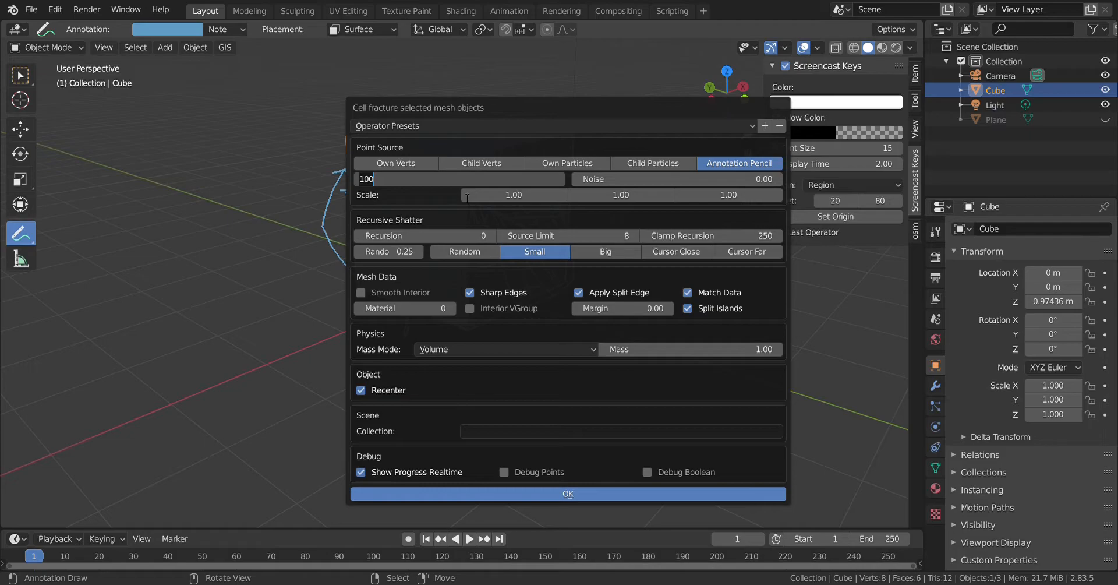
type("150")
left_click(460, 242)
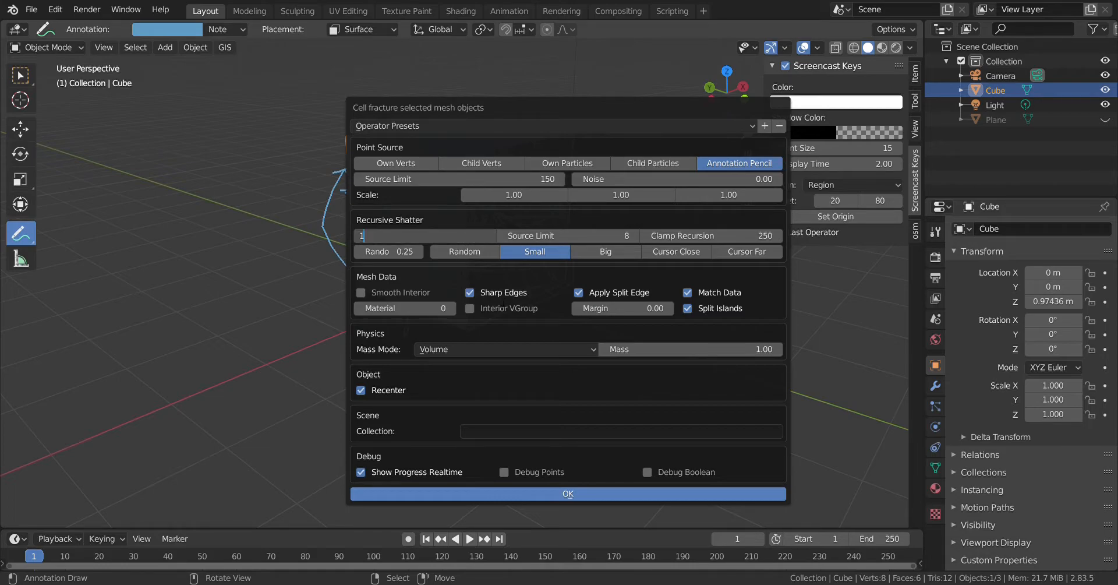
key("Return")
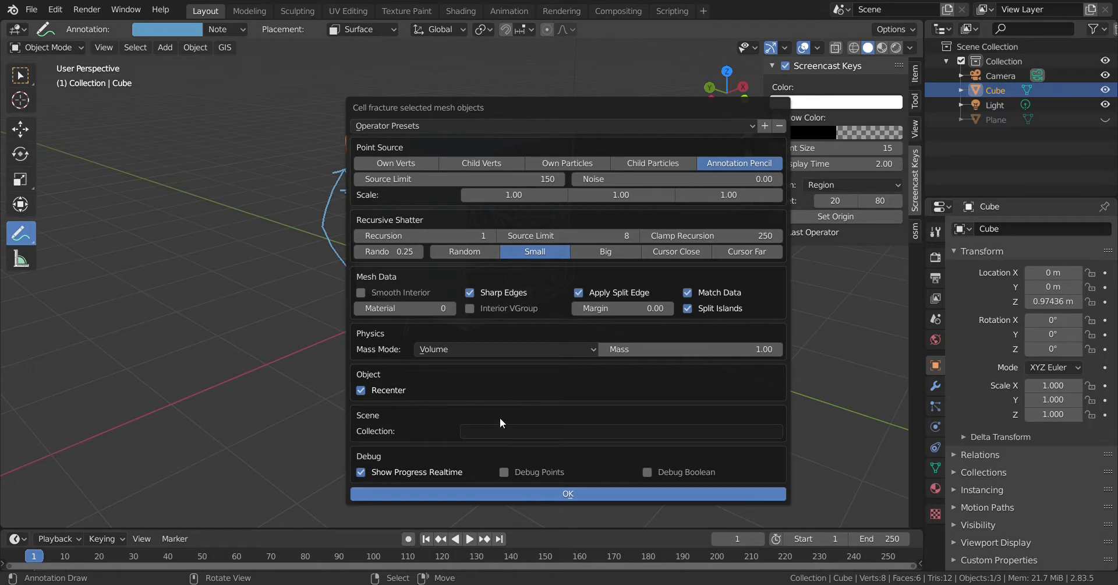
Name the fracture's output collection PIECES and run the cell fracture
left_click(513, 432)
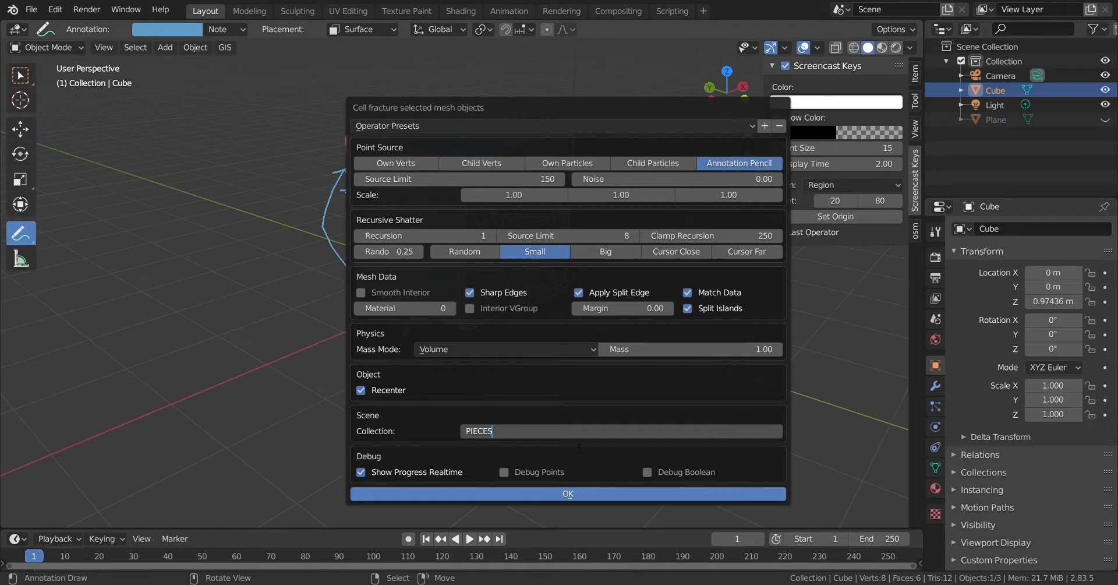
left_click(570, 495)
left_click(570, 495)
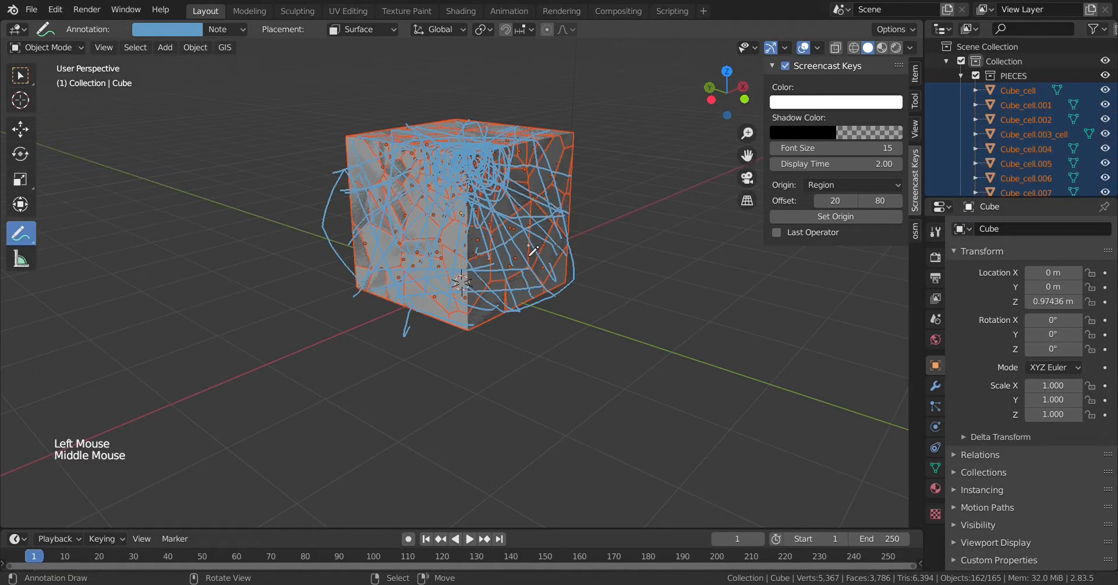
Hide the original unfractured Cube object, leaving the pieces in the PIECES collection visible
middle_click_drag(450, 338, 545, 348)
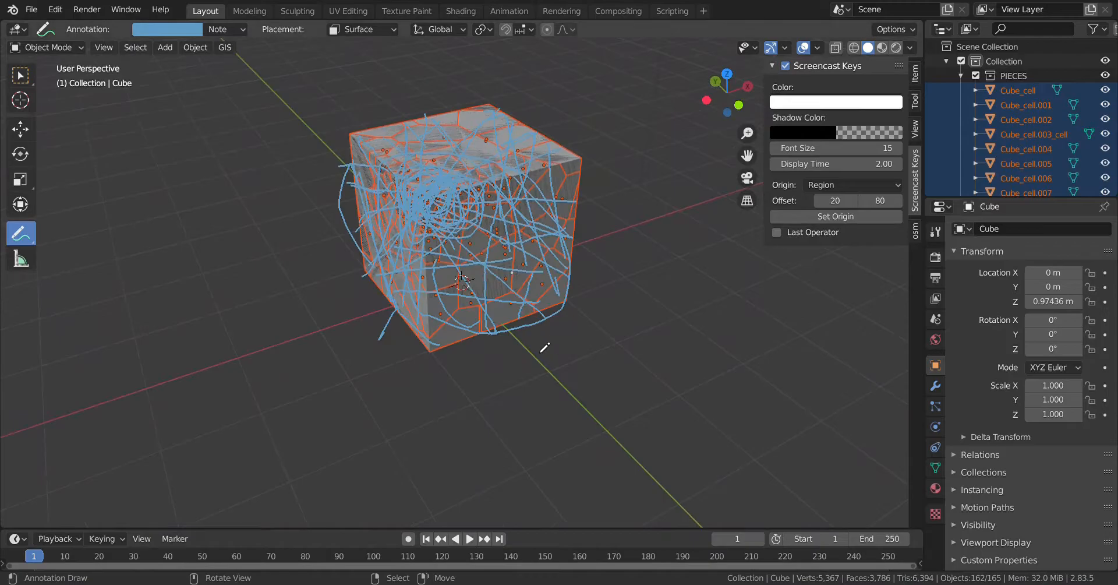
middle_click_drag(353, 327, 396, 340)
scroll(915, 146, "up", 4)
scroll(965, 161, "down", 6)
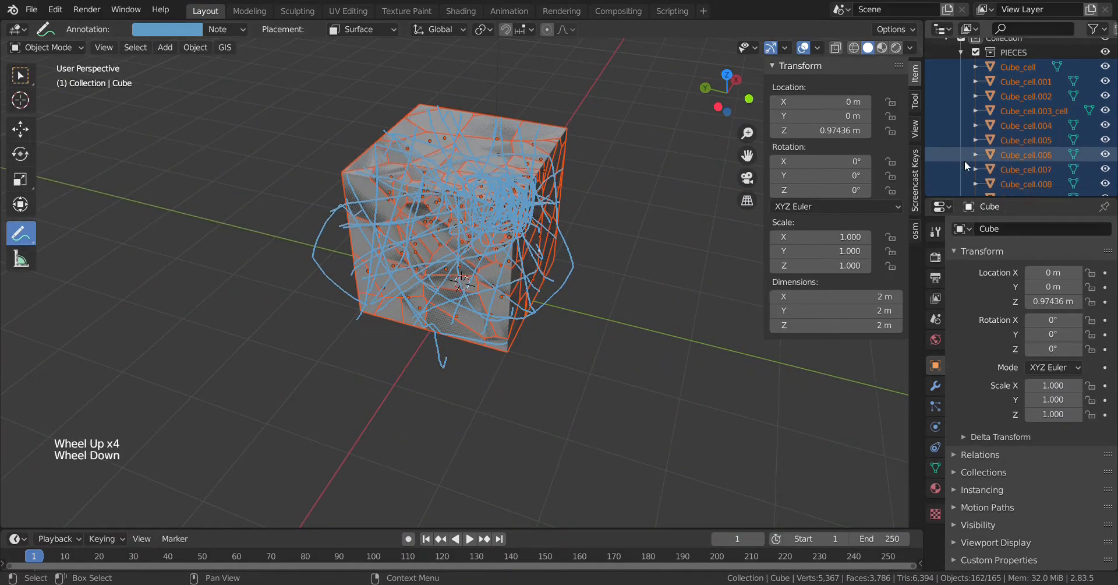
scroll(987, 182, "up", 11)
scroll(987, 181, "down", 2)
scroll(987, 181, "up", 1)
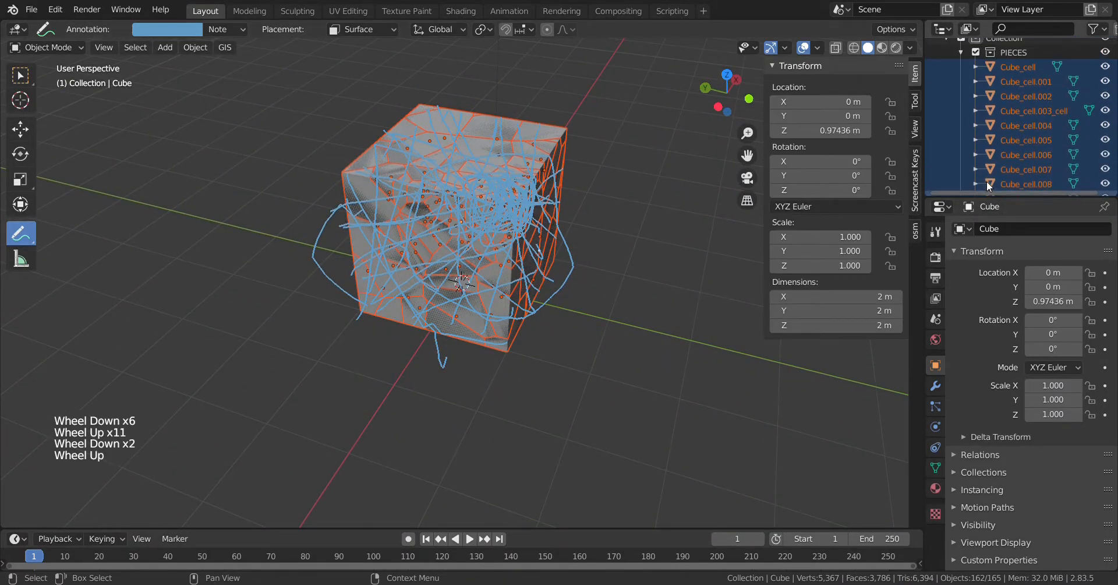
scroll(986, 181, "up", 1)
scroll(987, 181, "down", 1)
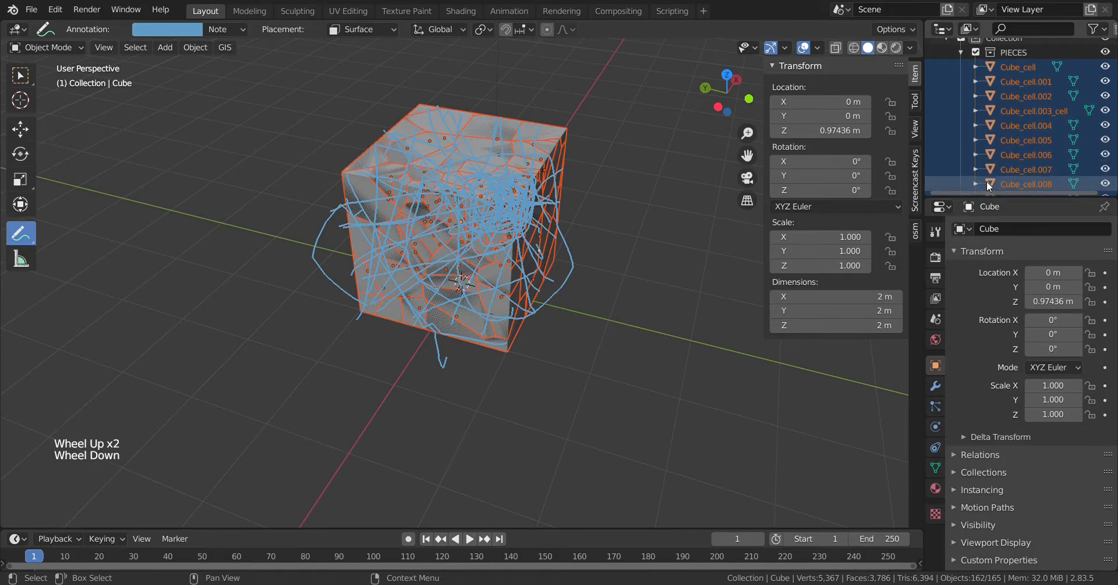
scroll(987, 181, "down", 4)
scroll(988, 182, "up", 1)
scroll(988, 181, "down", 13)
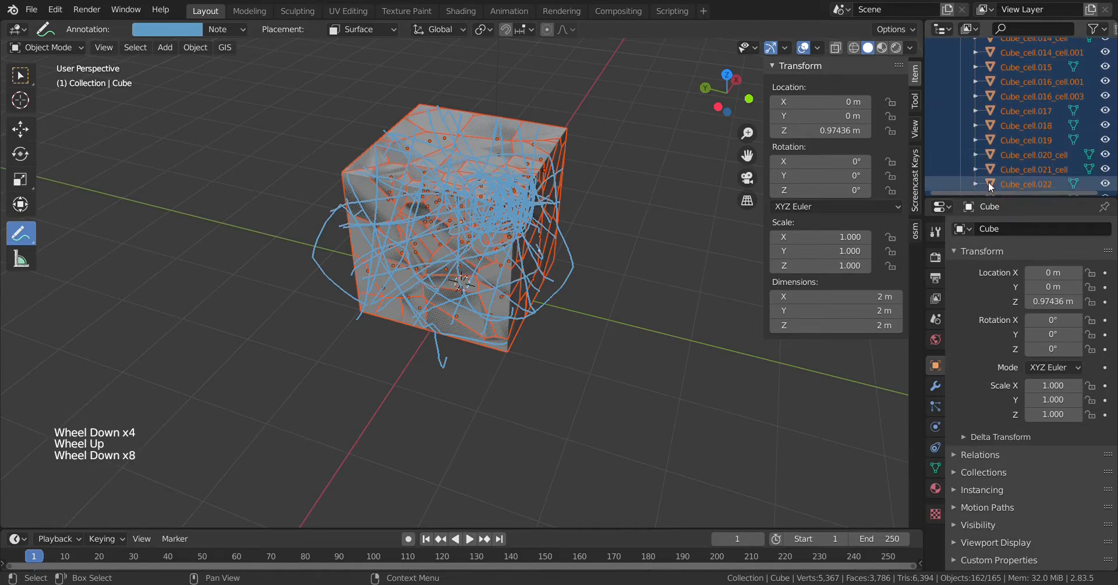
scroll(991, 173, "down", 20)
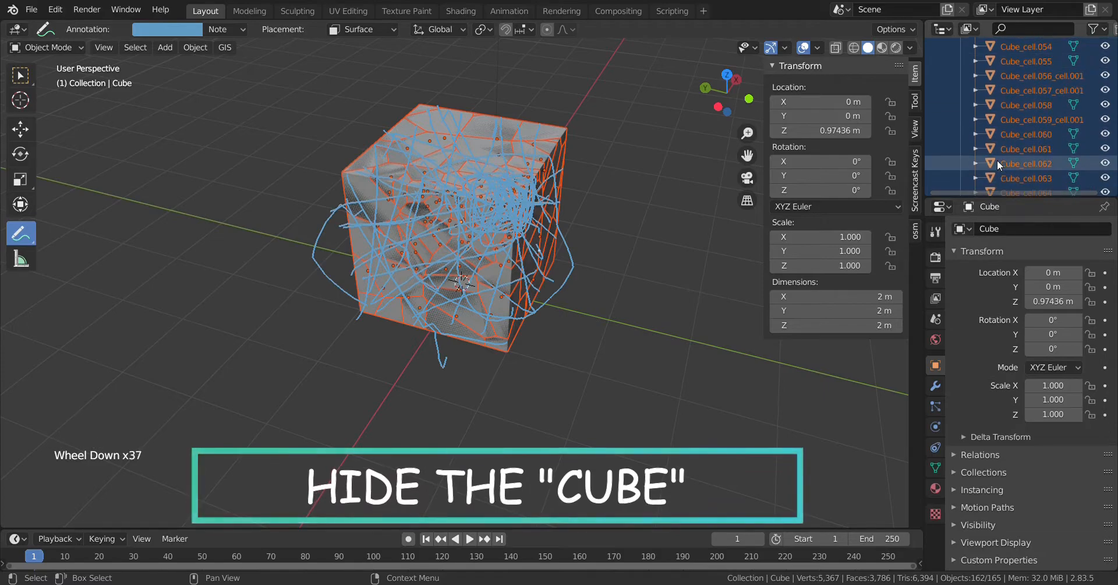
scroll(1000, 158, "down", 20)
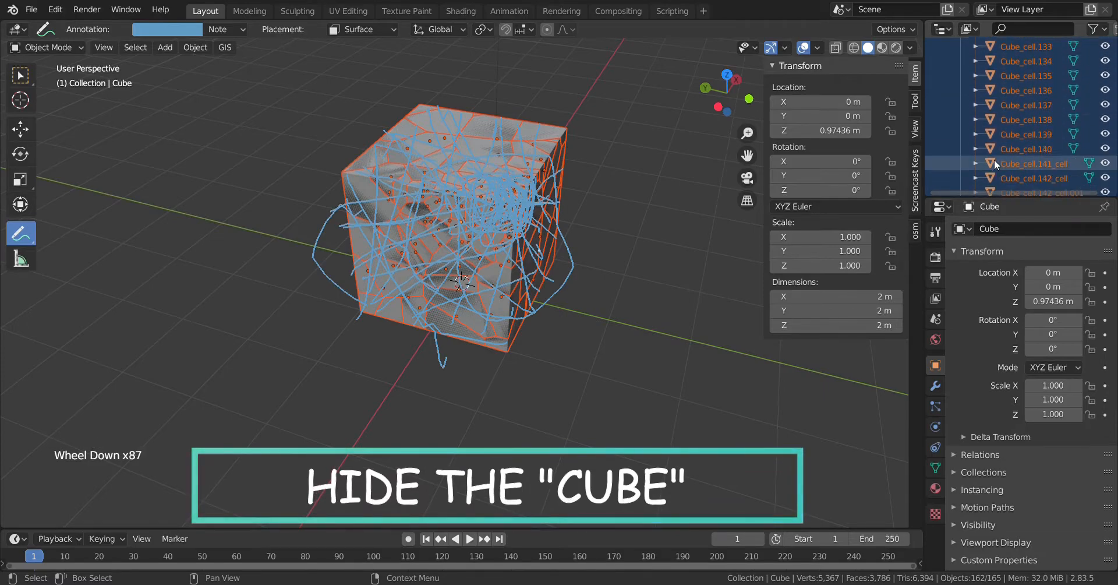
left_click(988, 153)
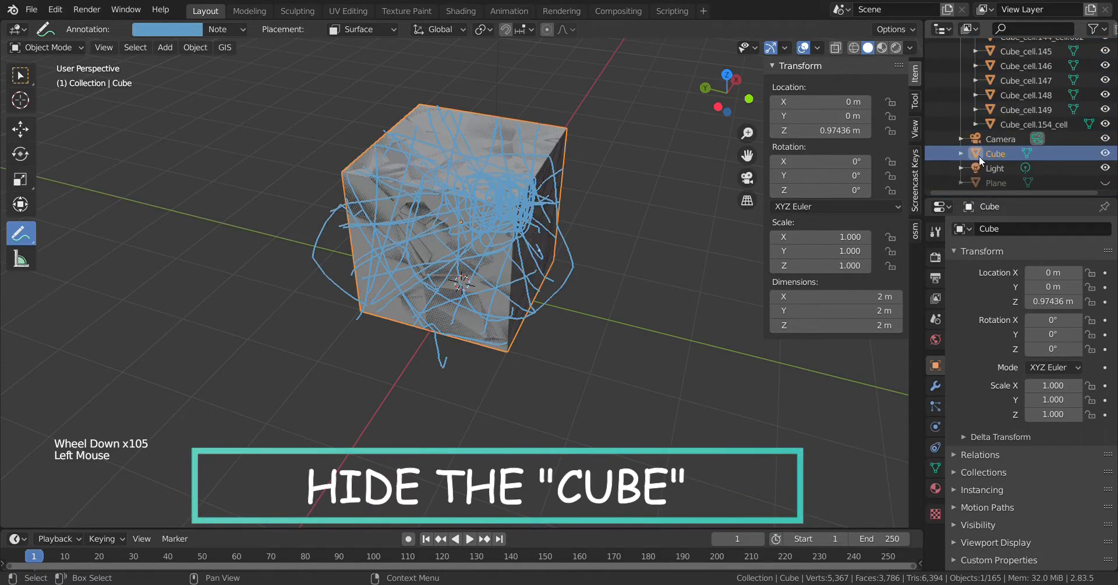
middle_click_drag(543, 303, 487, 316)
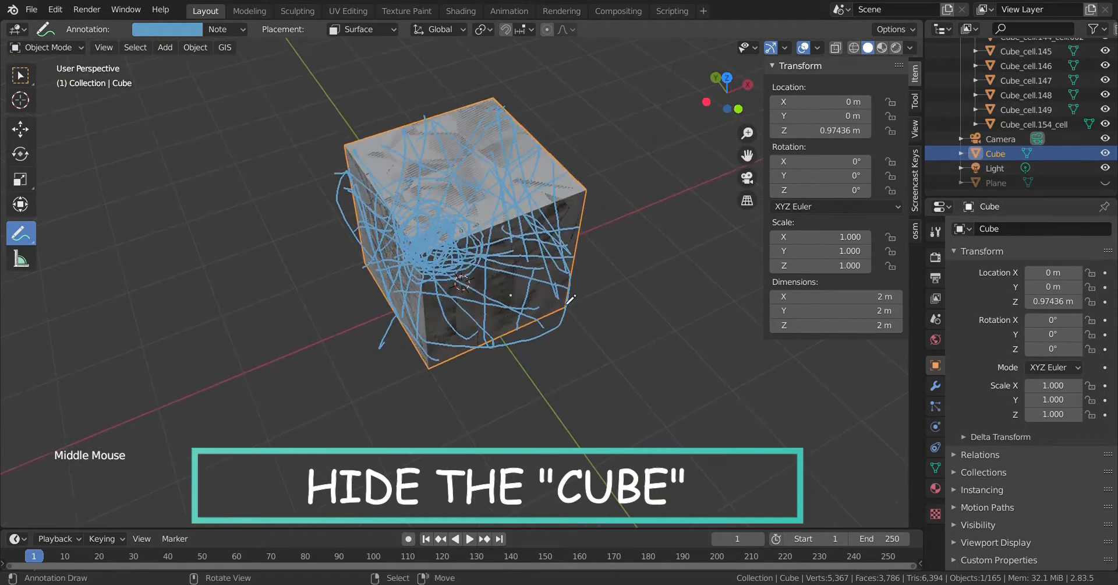
left_click(1105, 153)
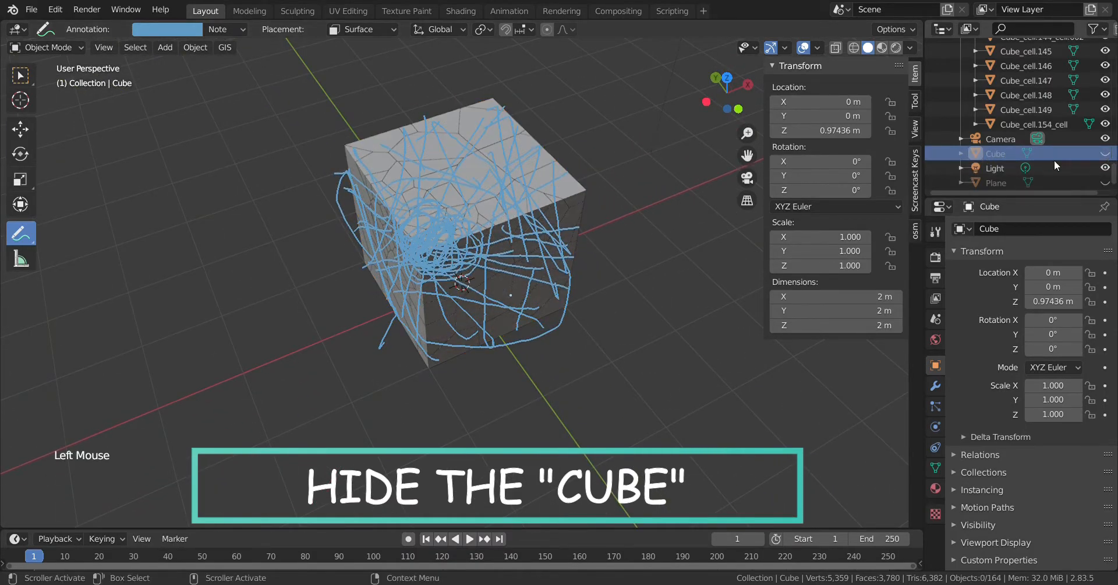
Remove the Note annotation layer with all its strokes from the scene
mouse_move(527, 294)
middle_mouse_down()
mouse_move(501, 300)
mouse_move(532, 304)
middle_mouse_up()
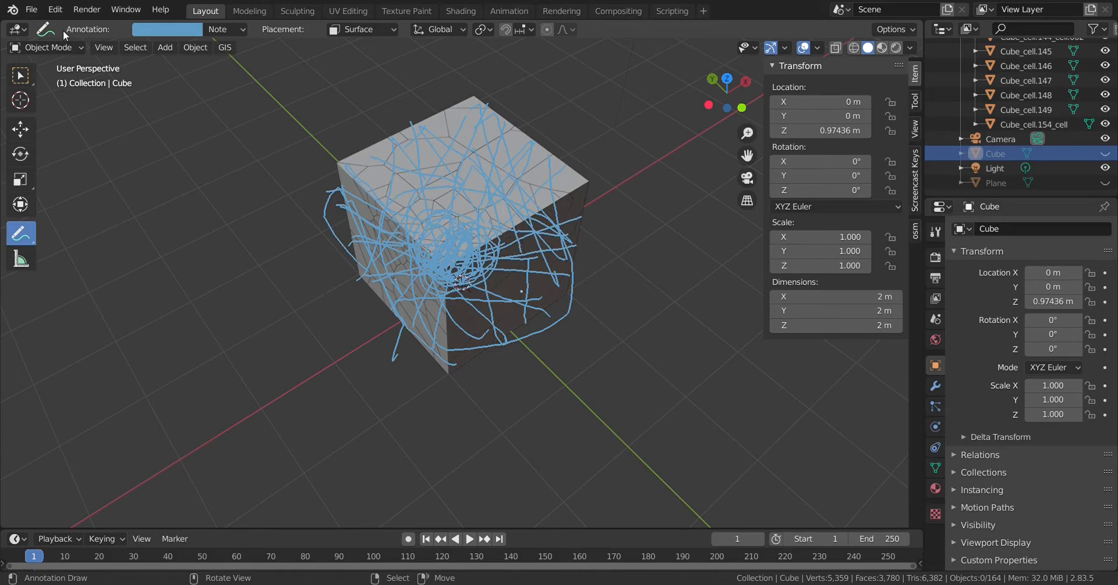
left_click(232, 29)
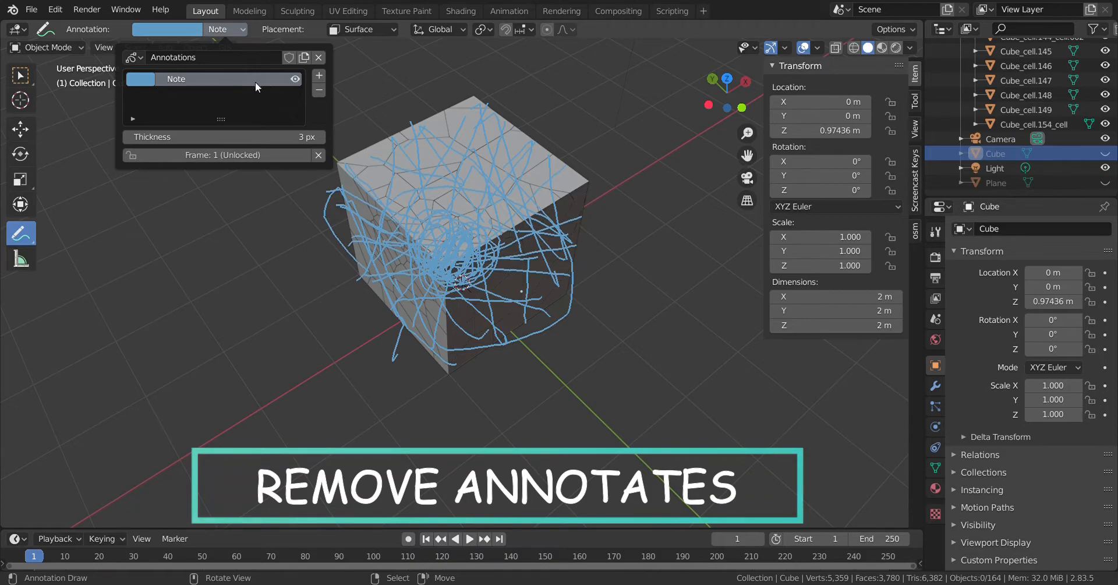
left_click(321, 91)
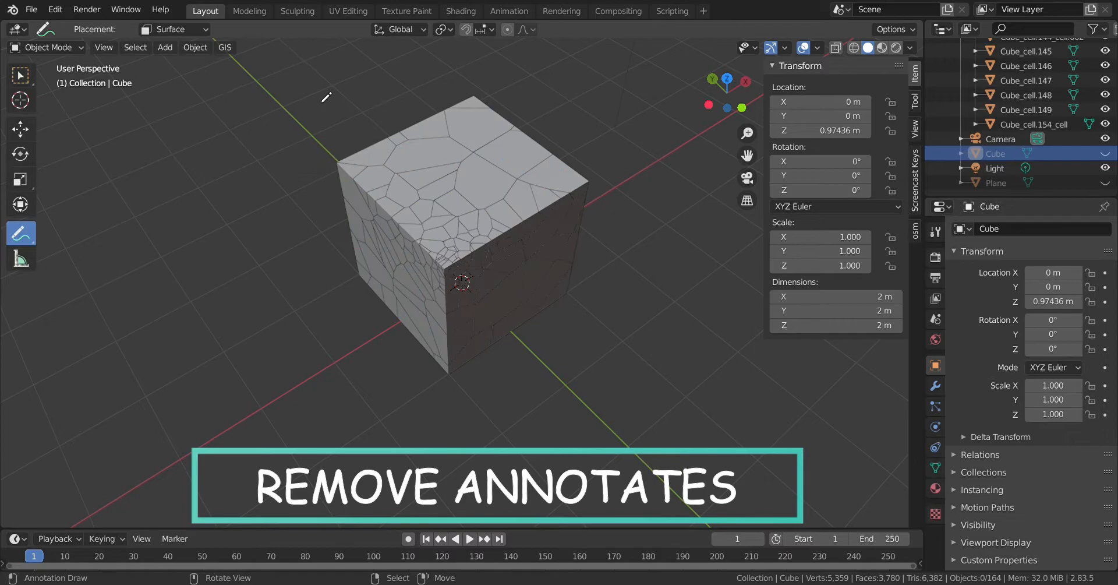
Select the hidden ground Plane and make it visible again
middle_click_drag(509, 338, 544, 311)
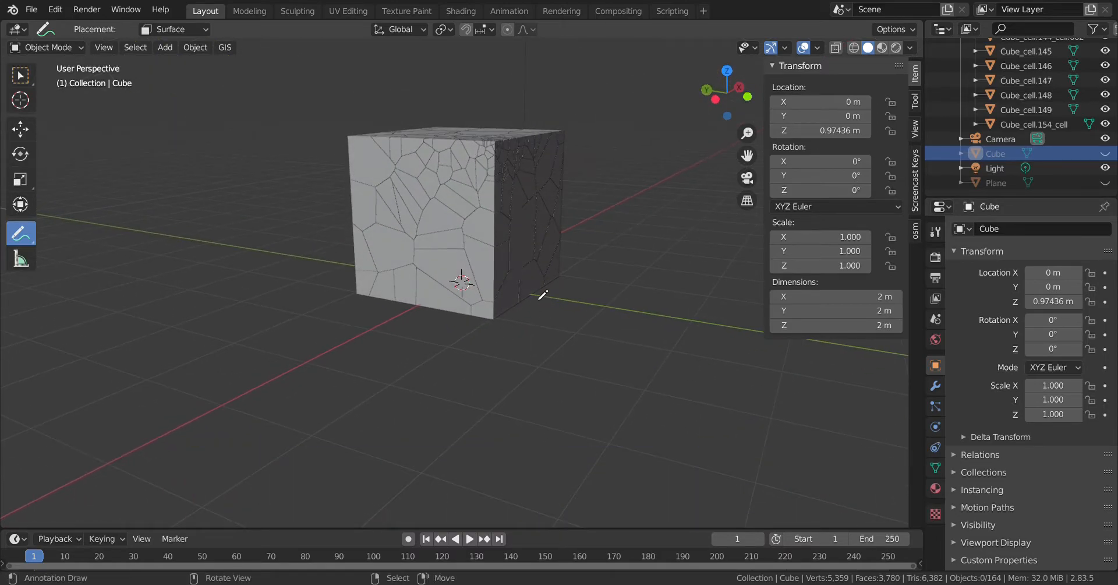
left_click(1010, 184)
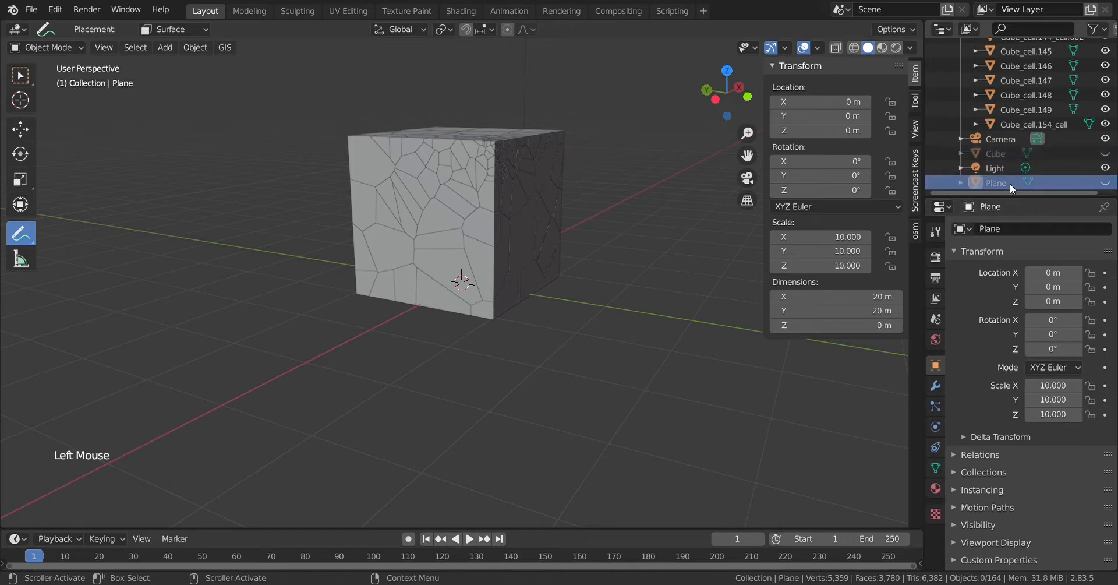
left_click(1105, 182)
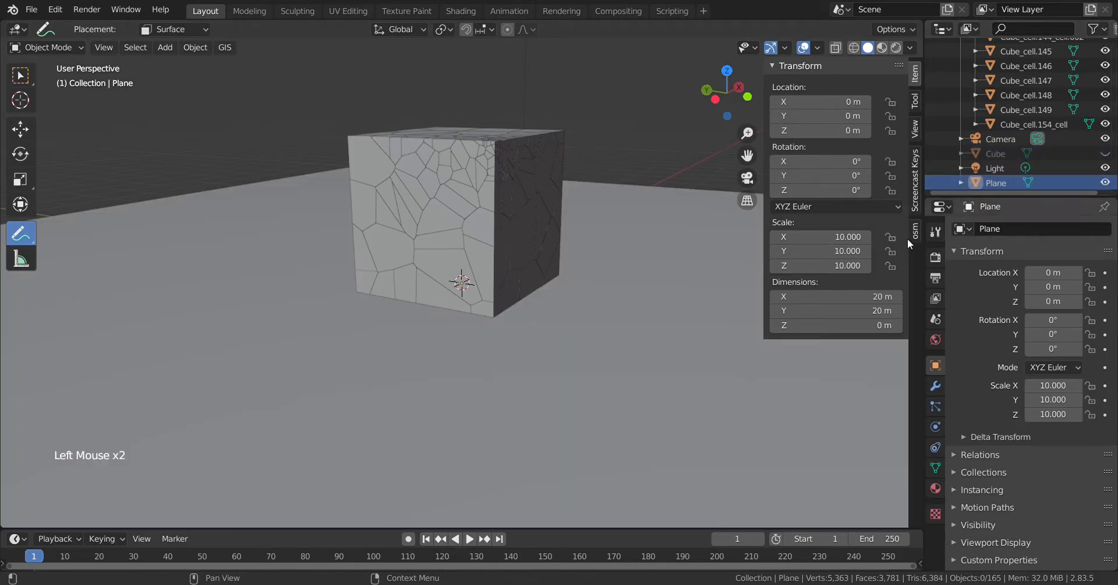
Select one fractured piece along the cube's upper front edge and add Rigid Body physics to it
scroll(583, 315, "down", 1)
scroll(576, 311, "up", 2)
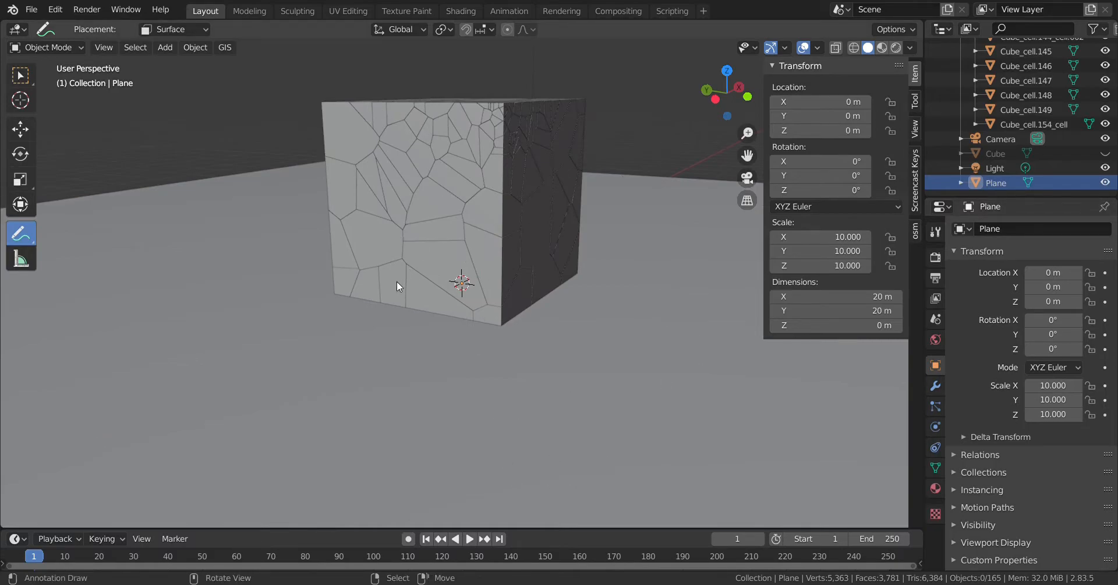
scroll(344, 338, "down", 1)
scroll(329, 319, "up", 1)
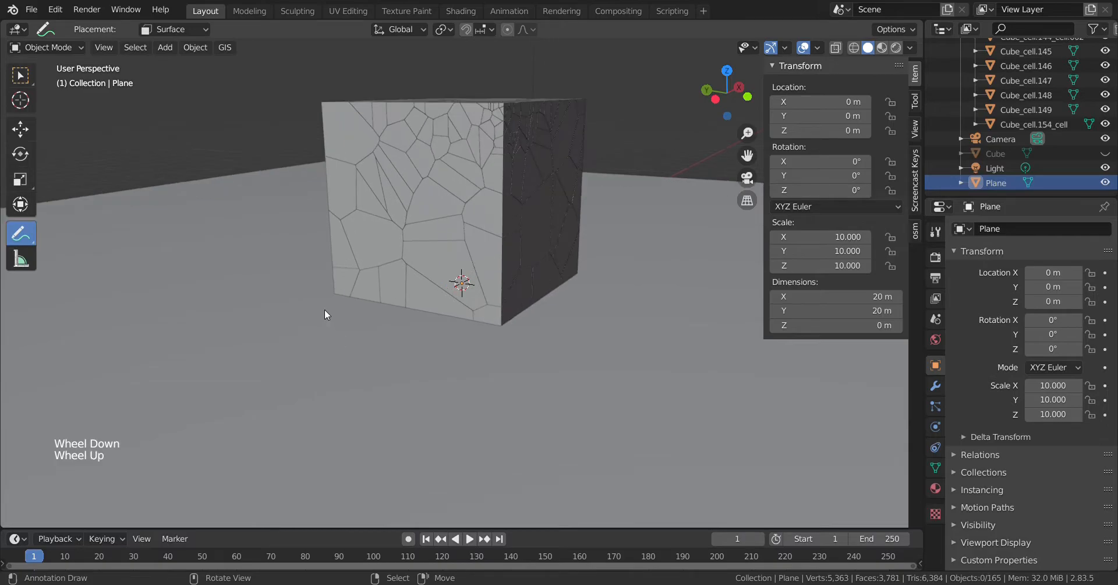
middle_click_drag(324, 315, 390, 232)
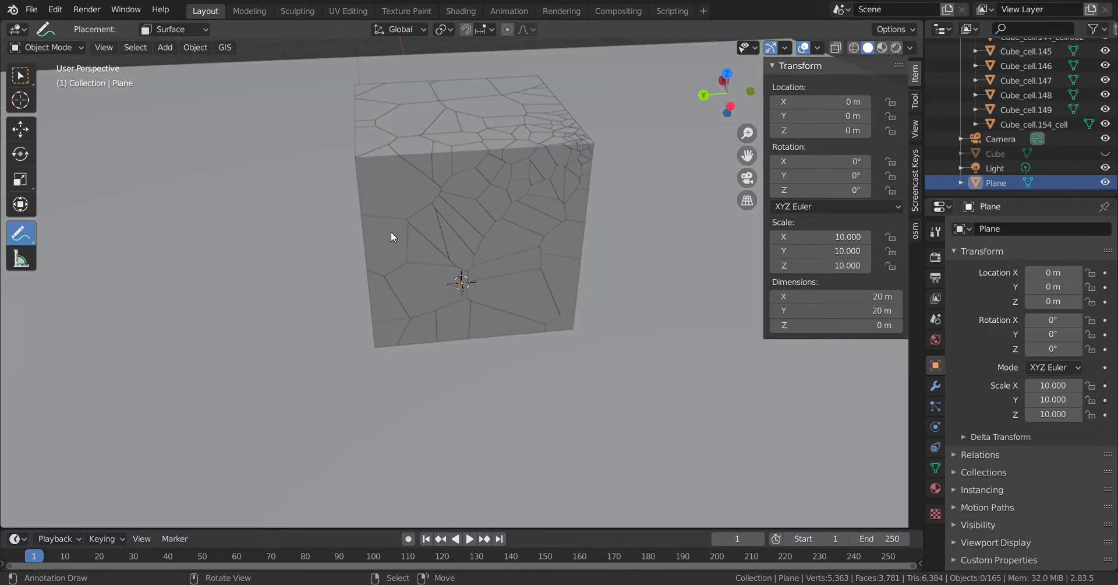
right_click(470, 160)
middle_click_drag(572, 263, 524, 270)
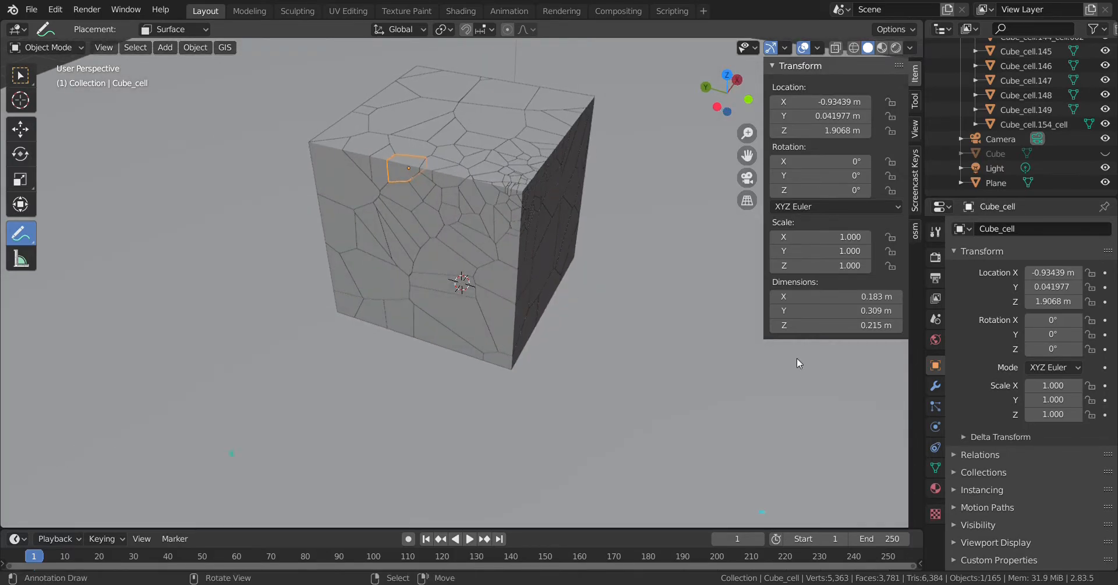
left_click(936, 428)
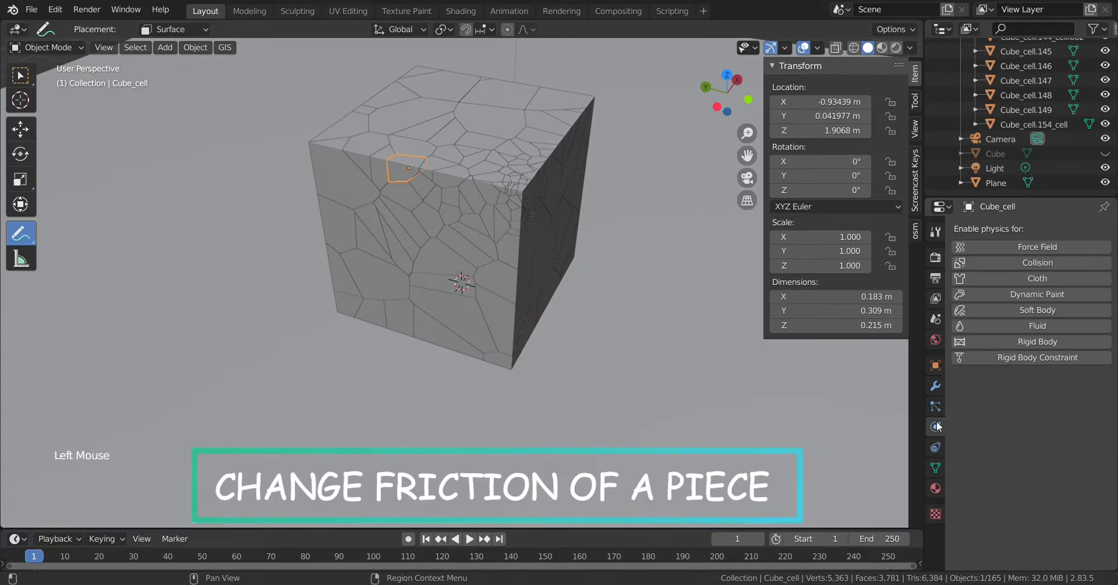
left_click(980, 339)
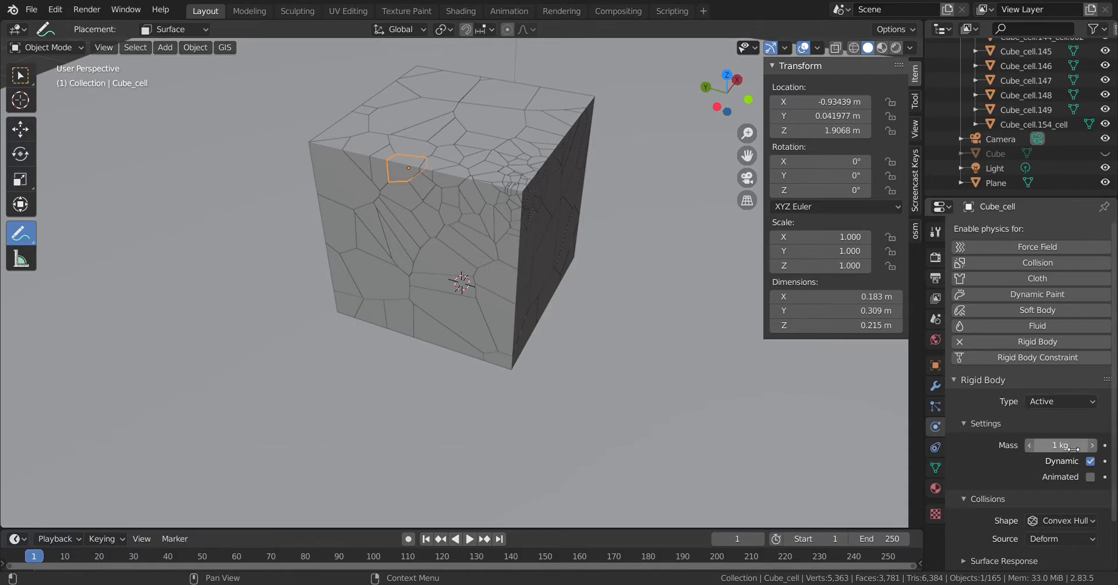
Set the friction in the selected piece's rigid body surface response to 0.754
scroll(1041, 498, "down", 3)
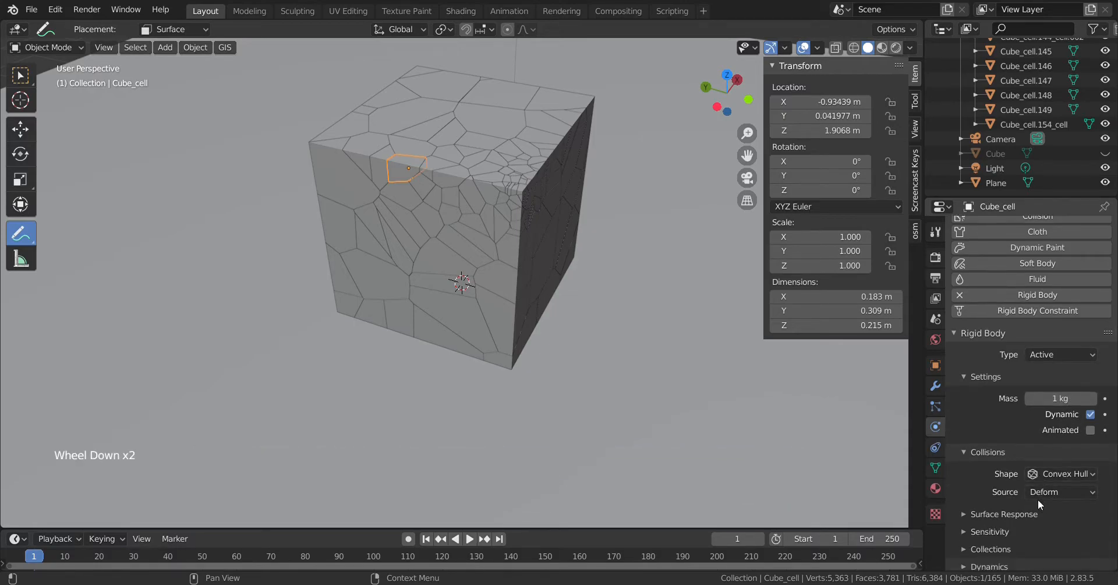
left_click(965, 510)
left_click(1062, 530)
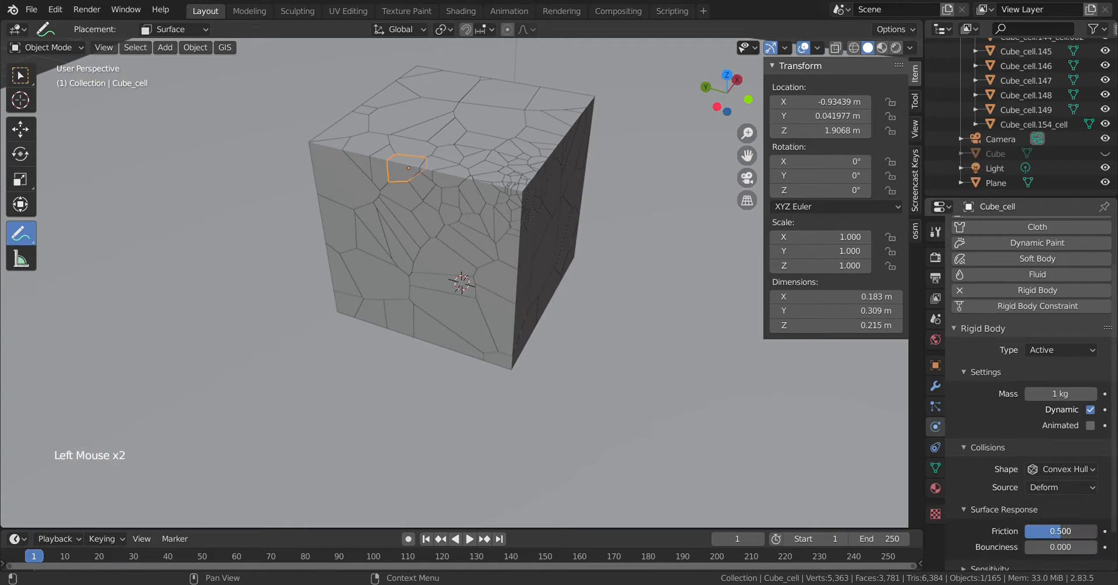
left_click_drag(1070, 531, 1074, 531)
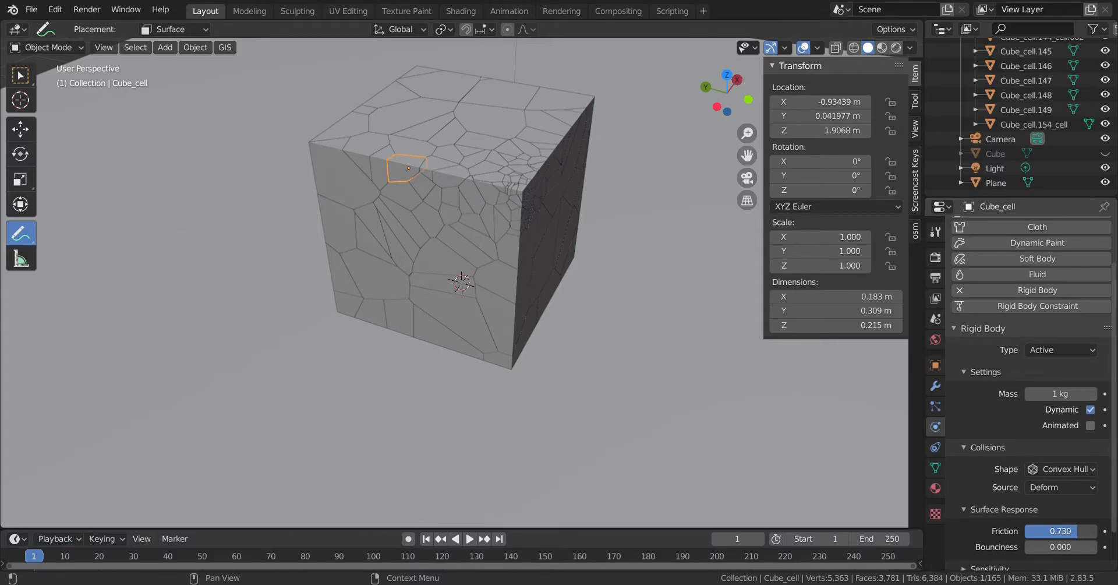
left_click_drag(1078, 531, 1080, 532)
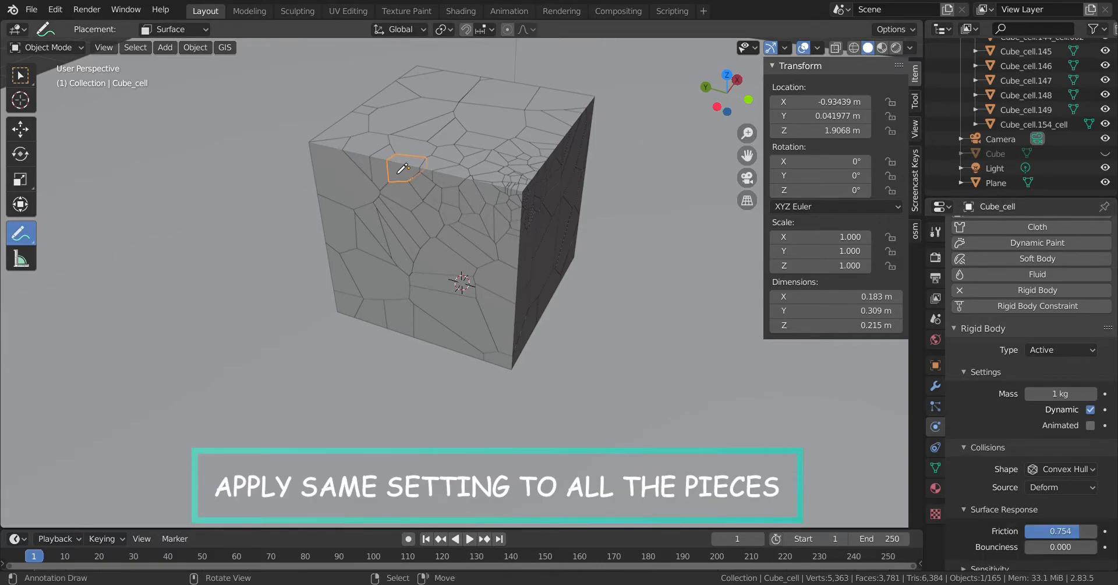
Select all objects in the PIECES collection, keeping the piece with the rigid body as the active object
scroll(402, 168, "up", 2)
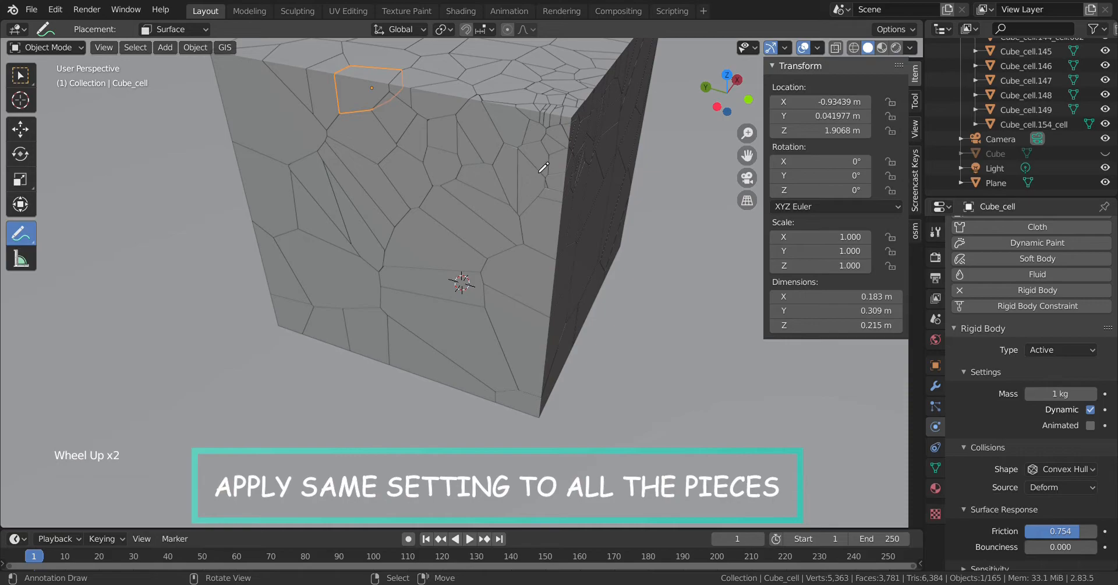
scroll(543, 168, "down", 2)
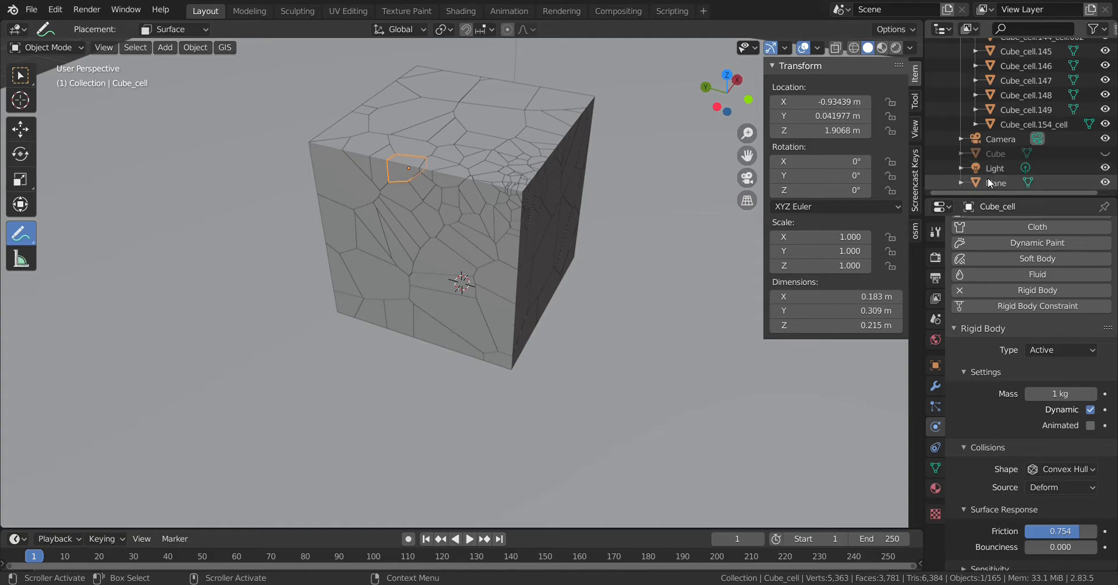
scroll(987, 177, "up", 3)
scroll(985, 180, "up", 17)
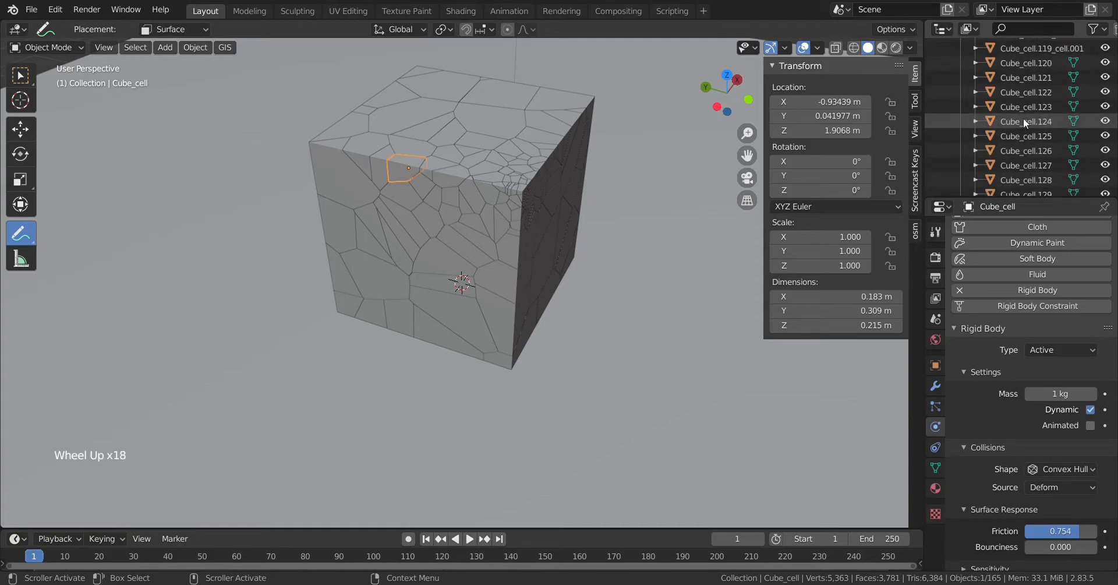
scroll(1018, 129, "up", 20)
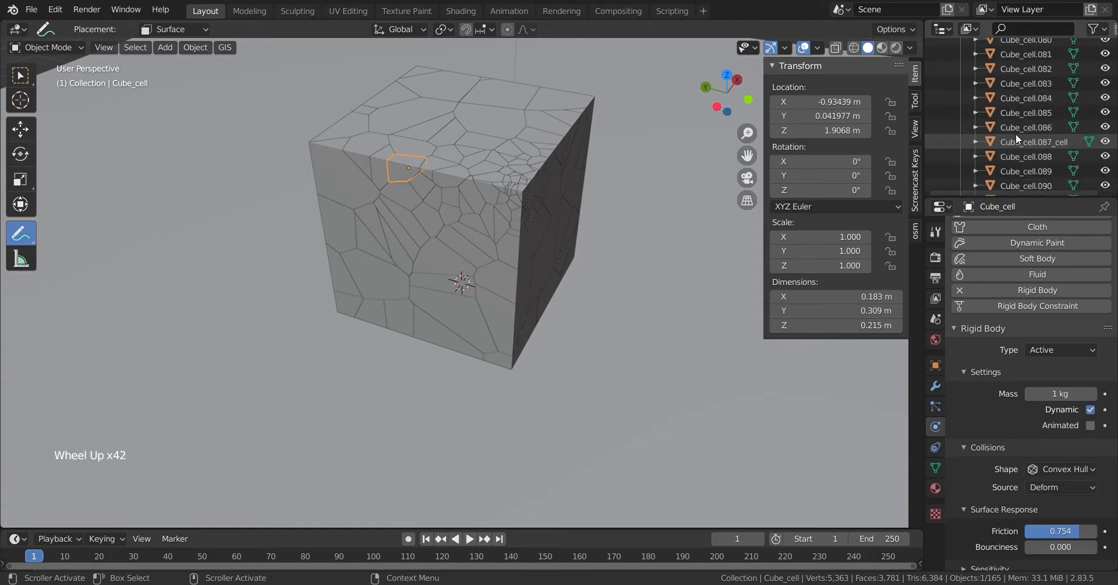
scroll(1013, 135, "up", 20)
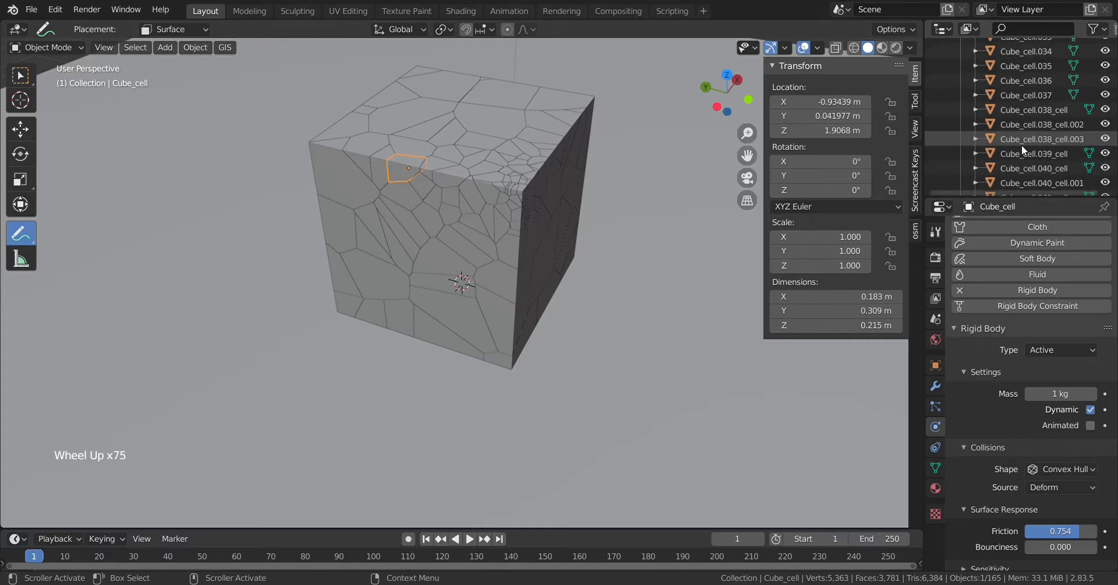
scroll(1022, 146, "up", 17)
scroll(1021, 146, "down", 2)
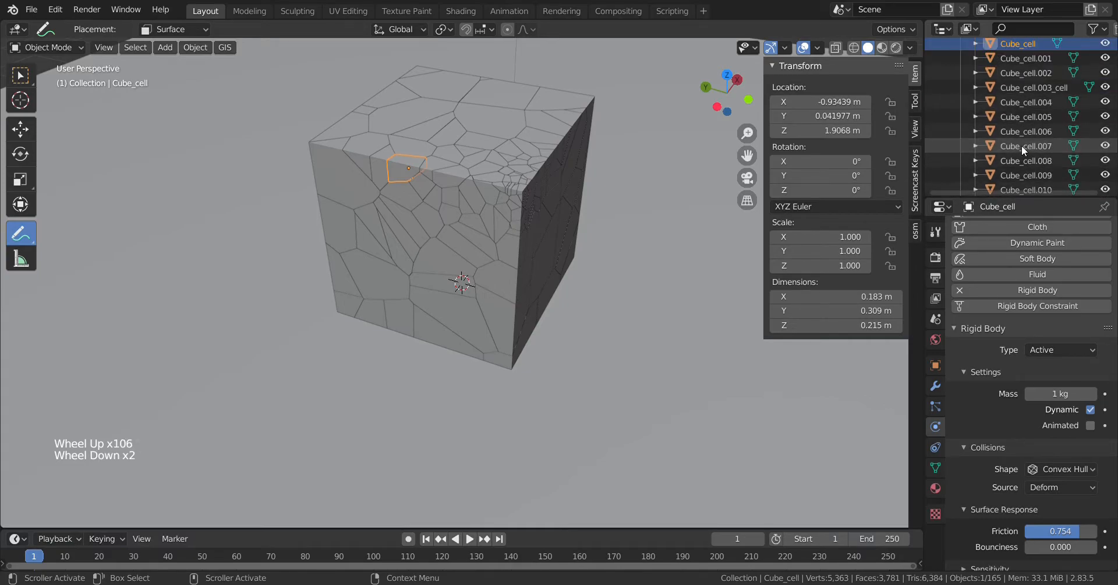
scroll(1022, 146, "up", 1)
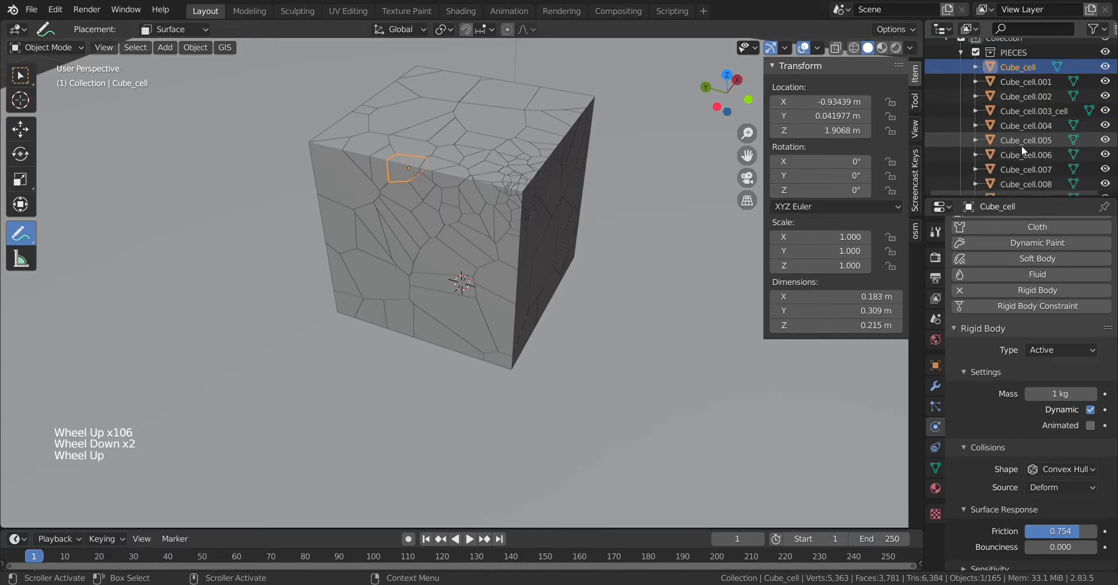
right_click(1015, 46)
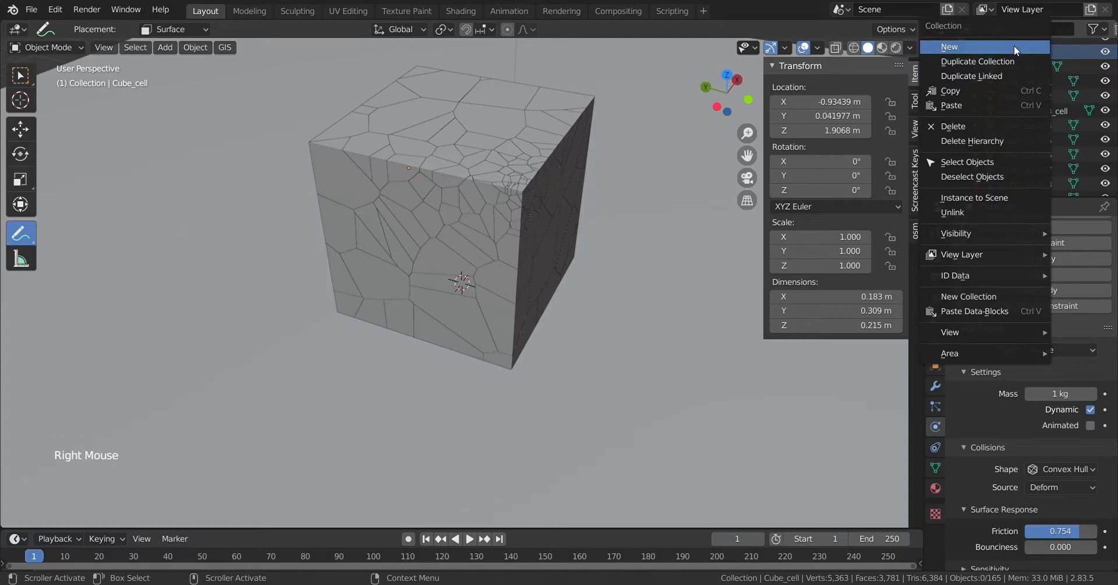
left_click(967, 162)
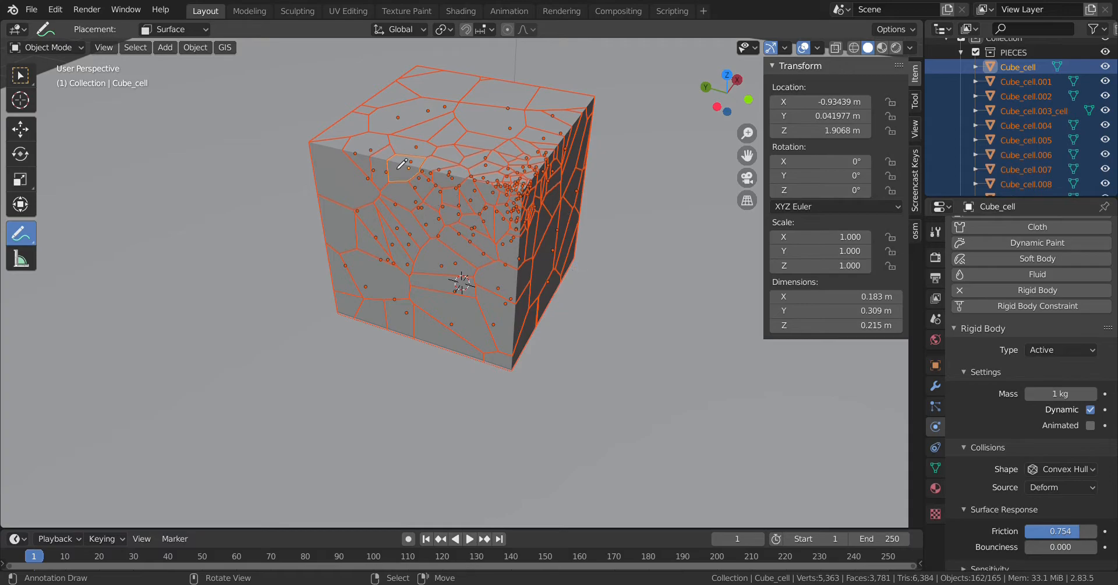
Switch to the selection tool and copy the active piece's rigid body settings to all selected pieces
left_click(20, 75)
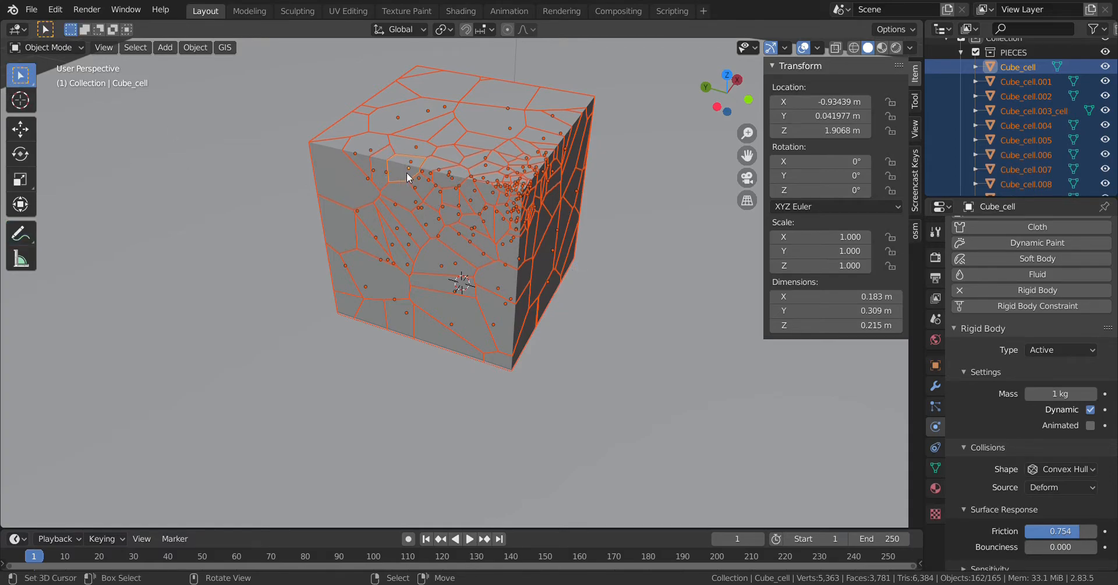
scroll(406, 175, "up", 2)
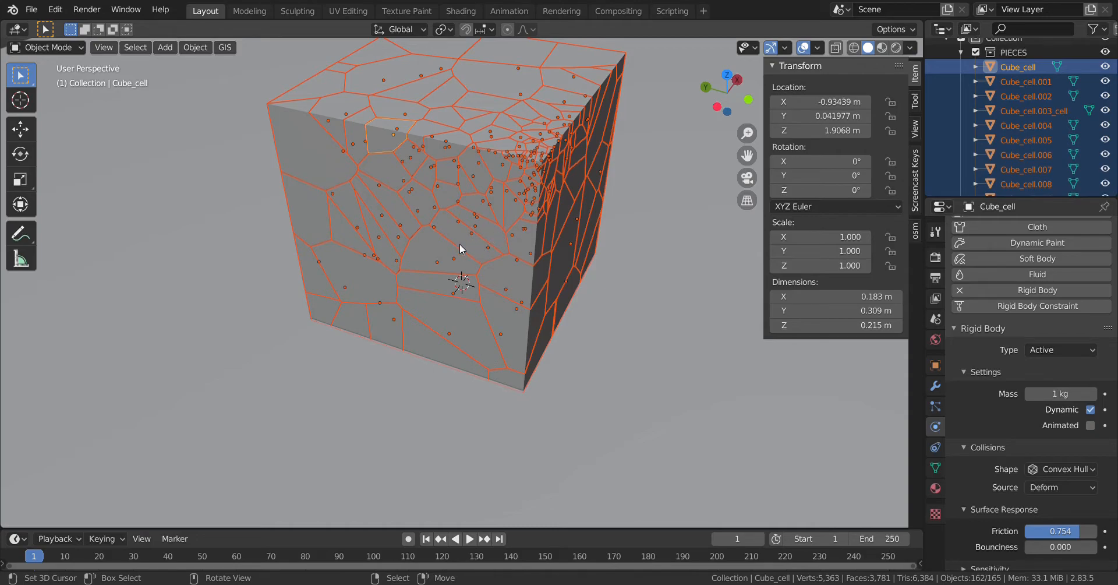
left_click(197, 47)
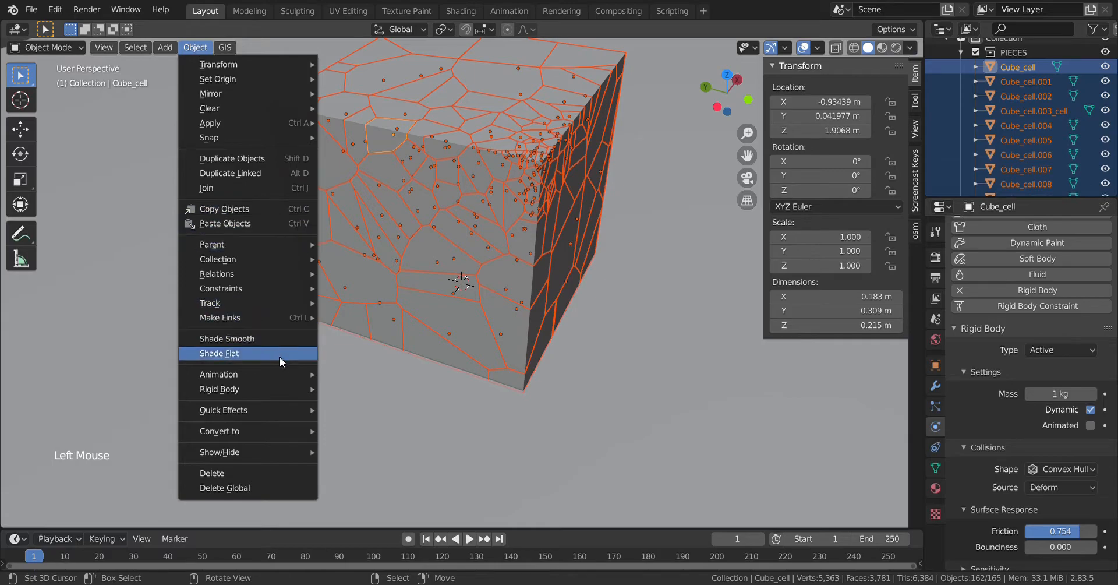
mouse_move(281, 386)
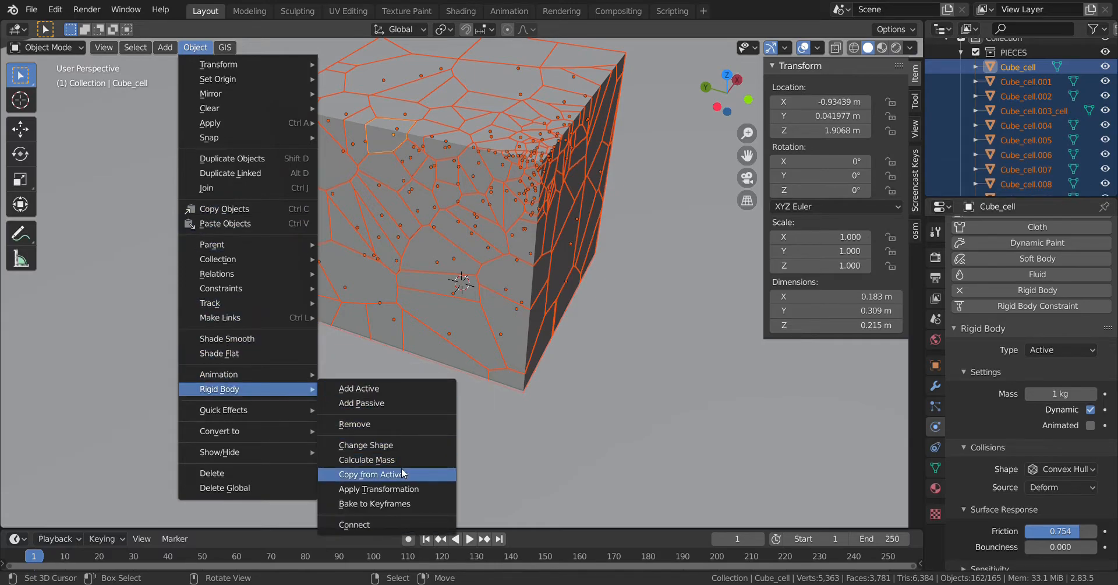
left_click(365, 477)
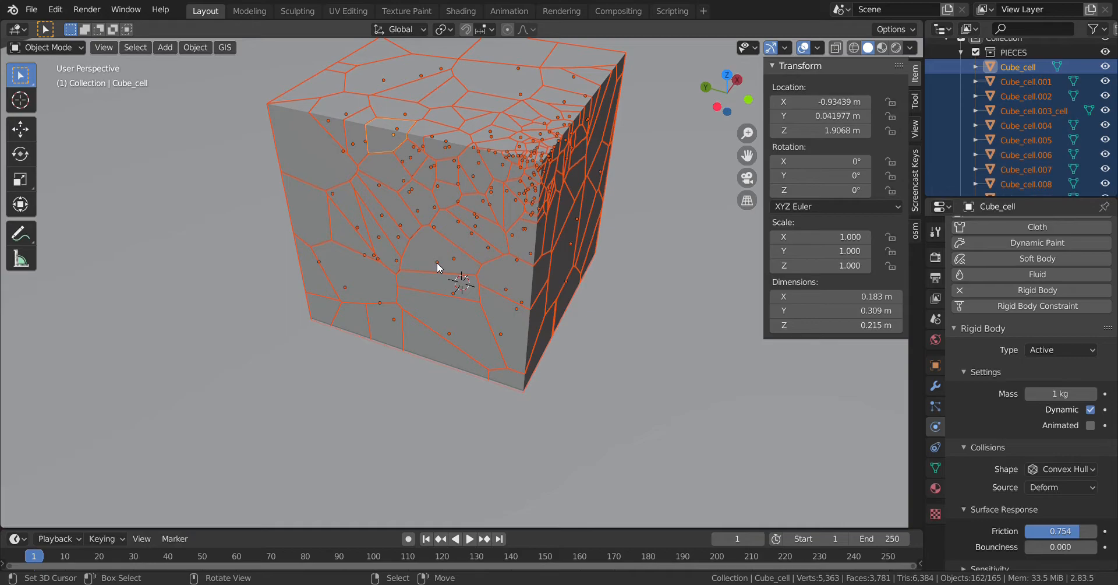
Give the ground Plane Rigid Body physics of type Passive and set its friction to 0.722
right_click(630, 407)
scroll(618, 406, "down", 4)
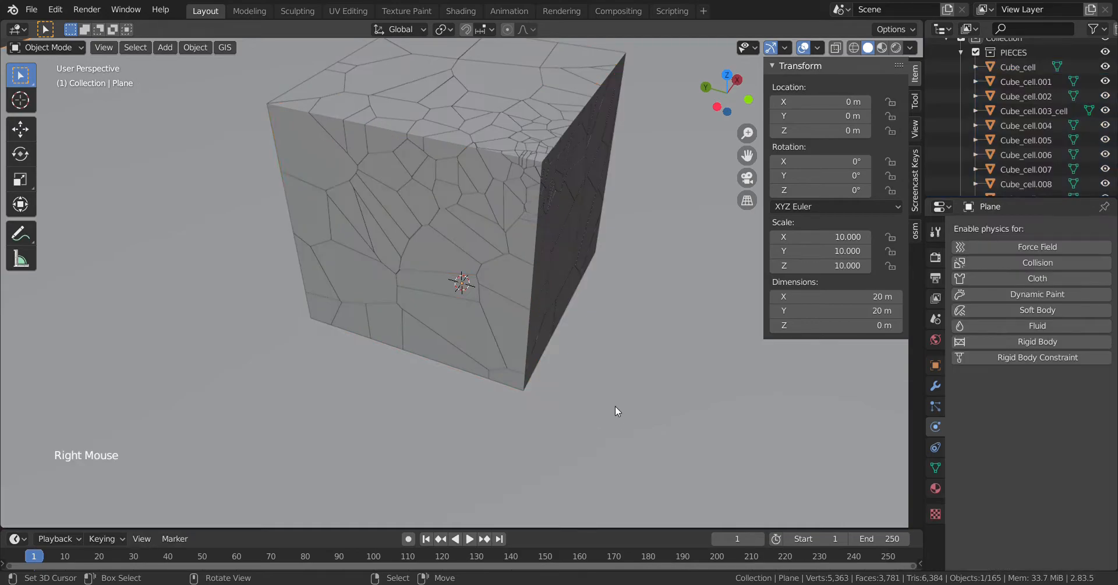
scroll(582, 403, "down", 5)
scroll(561, 400, "up", 2)
scroll(559, 401, "down", 2)
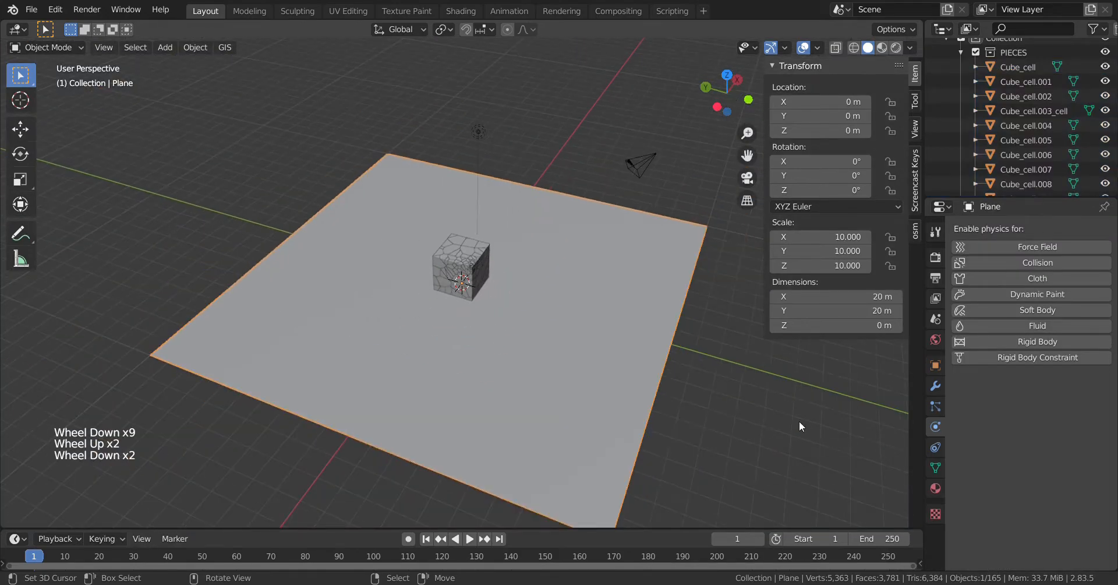
left_click(935, 426)
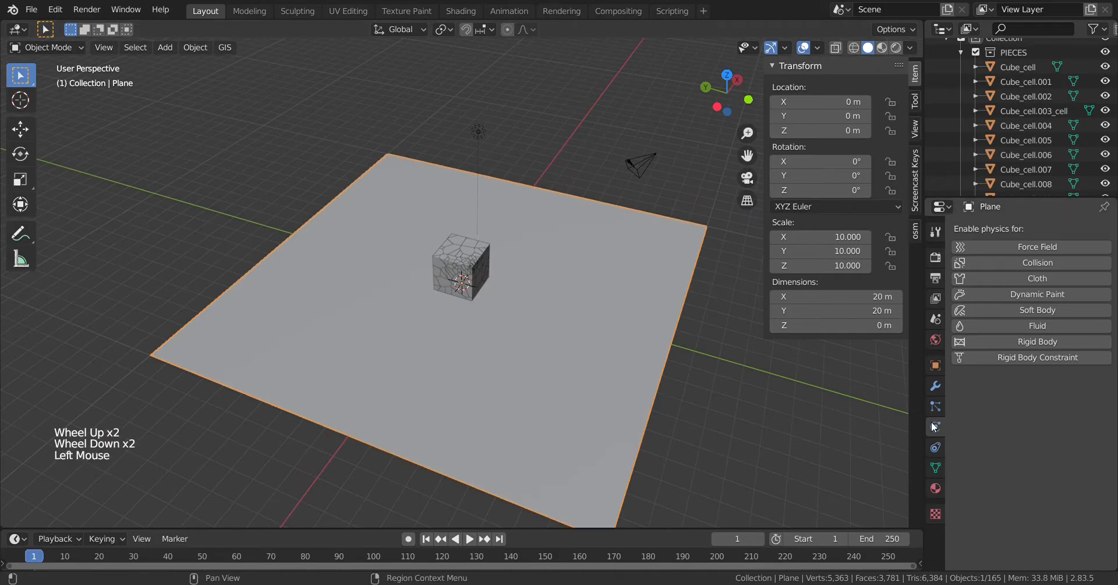
left_click(1008, 343)
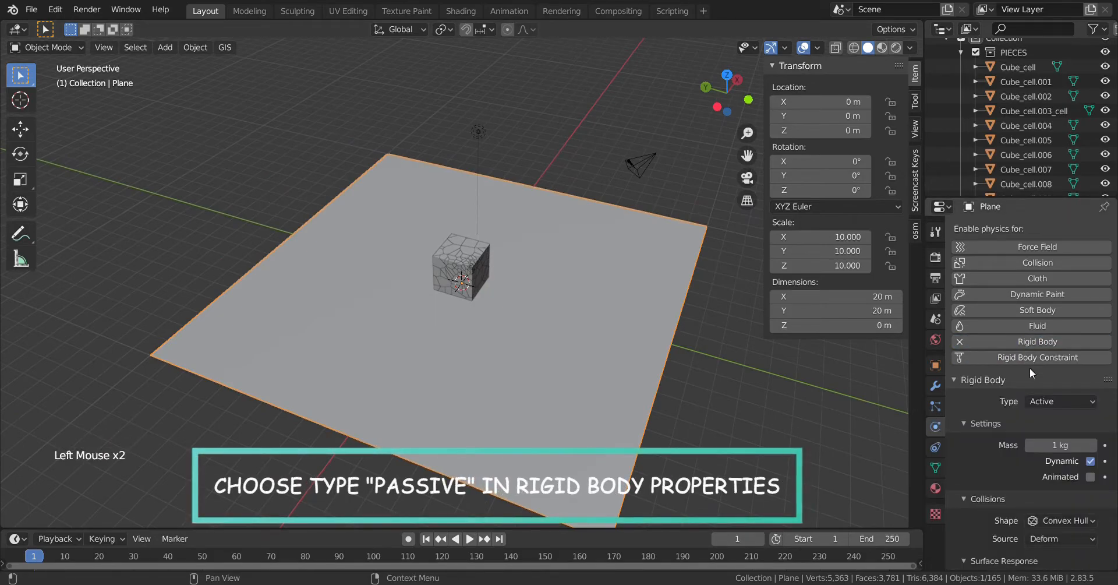
left_click(1054, 403)
left_click(1061, 433)
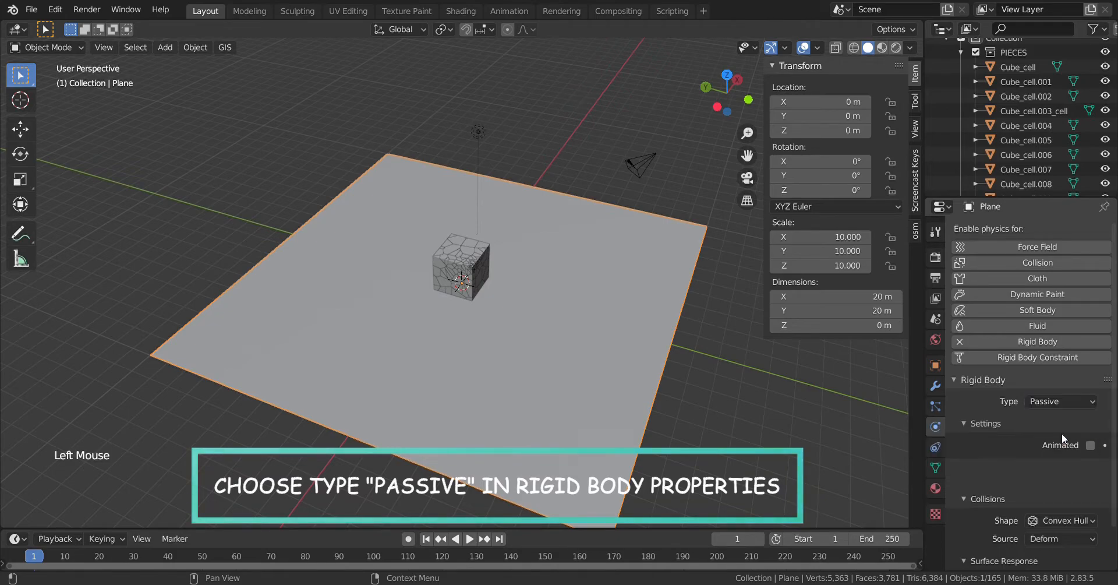
scroll(990, 425, "down", 1)
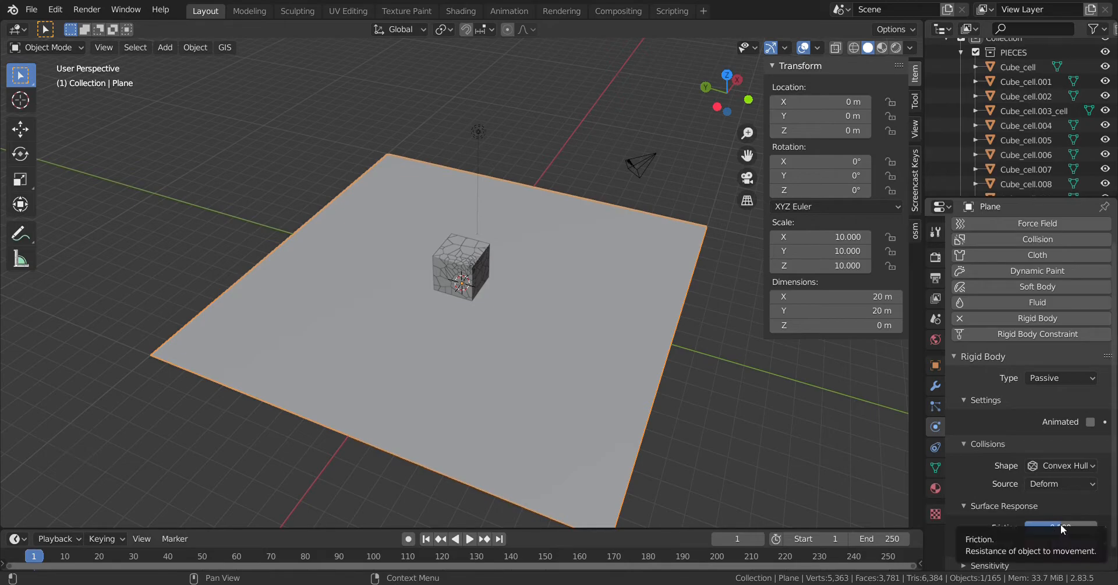
left_click_drag(1060, 527, 1081, 527)
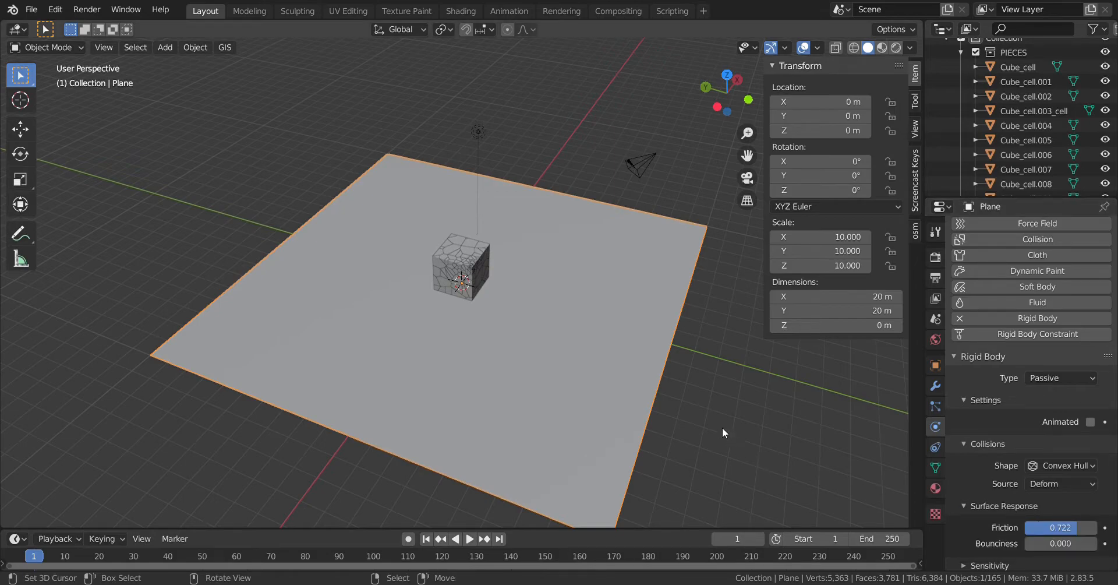
Enlarge the timeline area upward below the 3D view
scroll(471, 277, "up", 4)
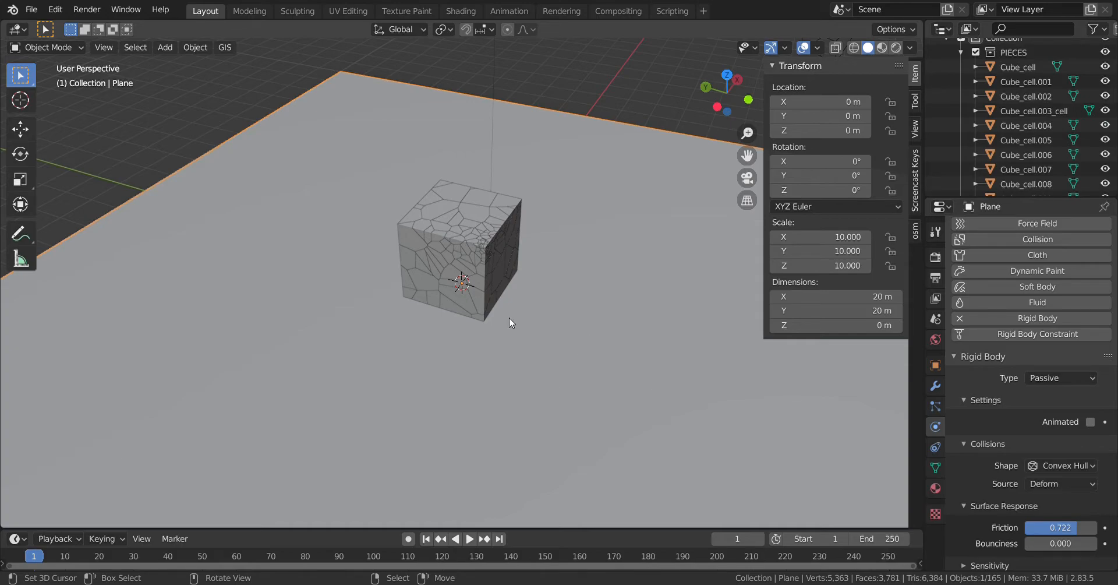
scroll(582, 360, "down", 1)
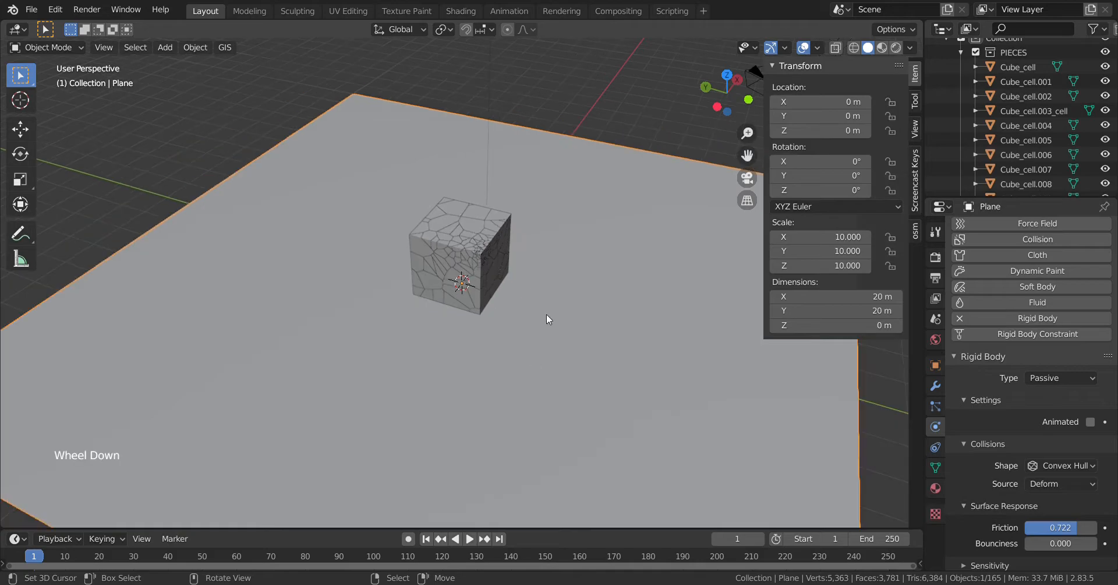
scroll(480, 271, "up", 4)
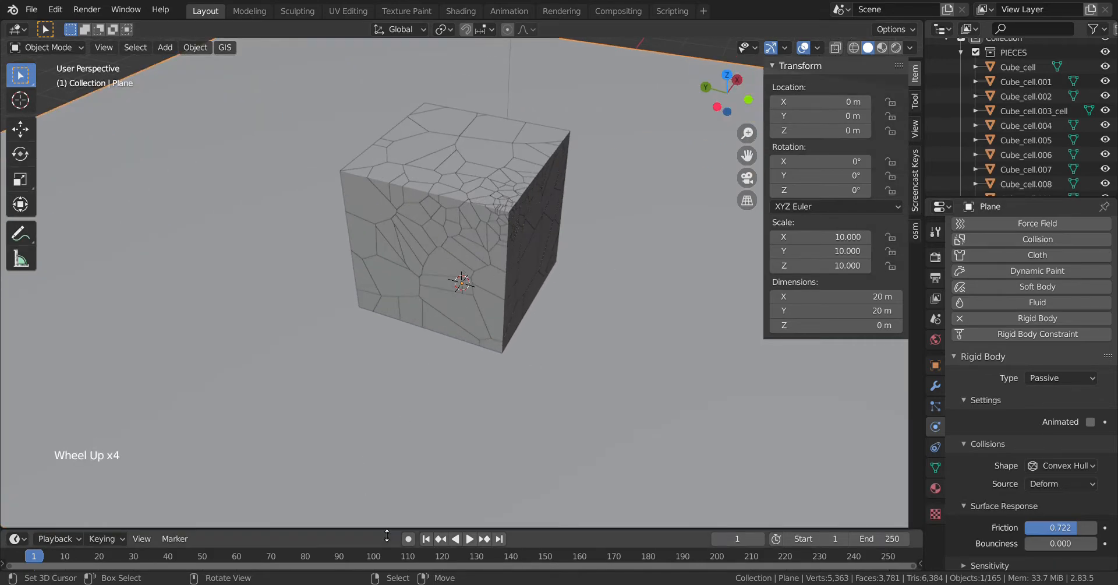
left_click_drag(384, 529, 390, 463)
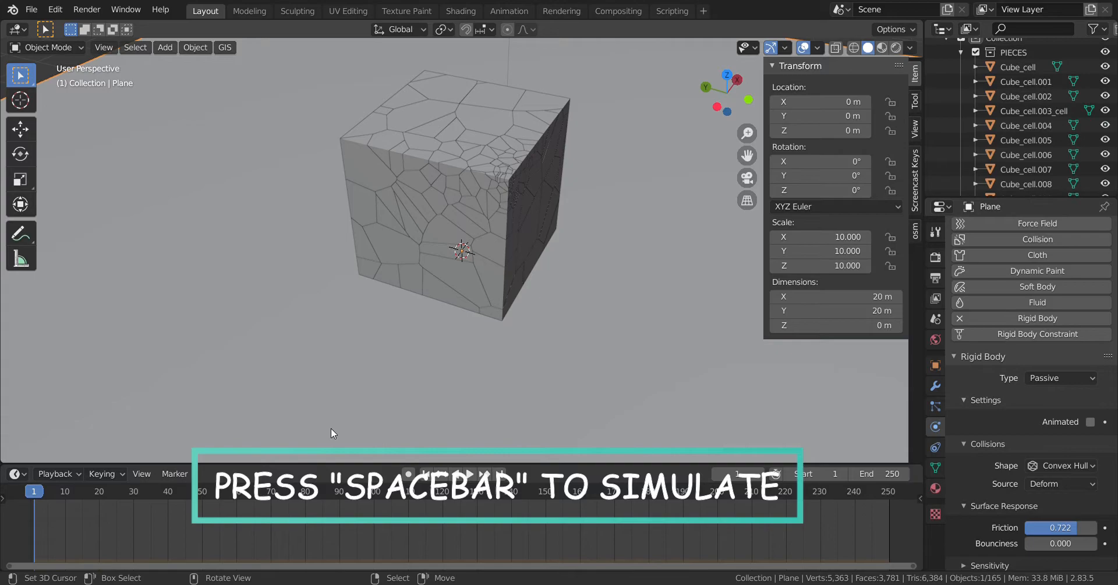
Play the rigid body simulation twice to watch the cube collapse, and return to frame 1
key("space")
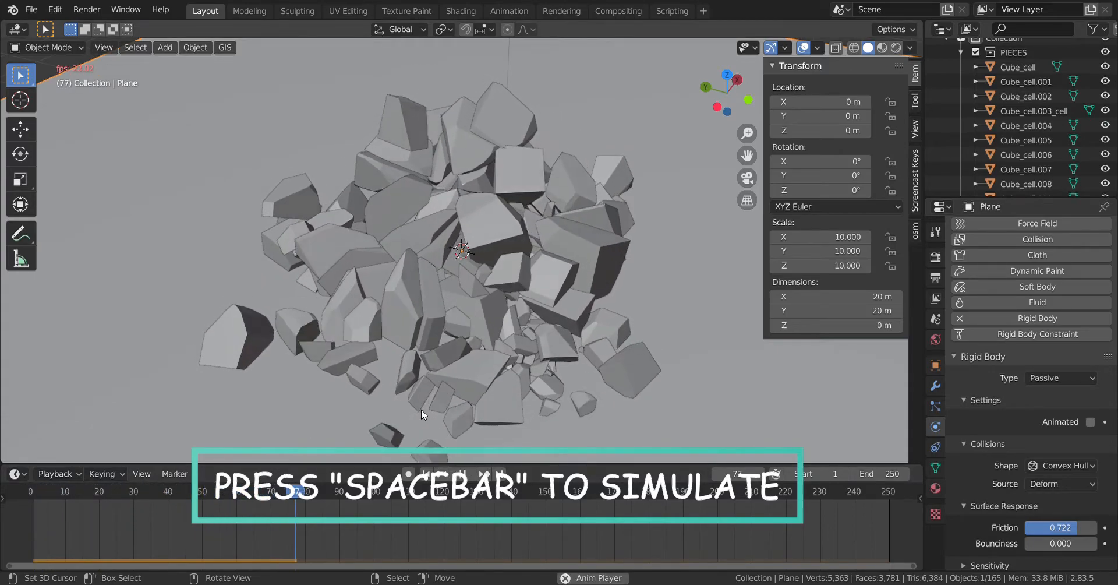
key("space")
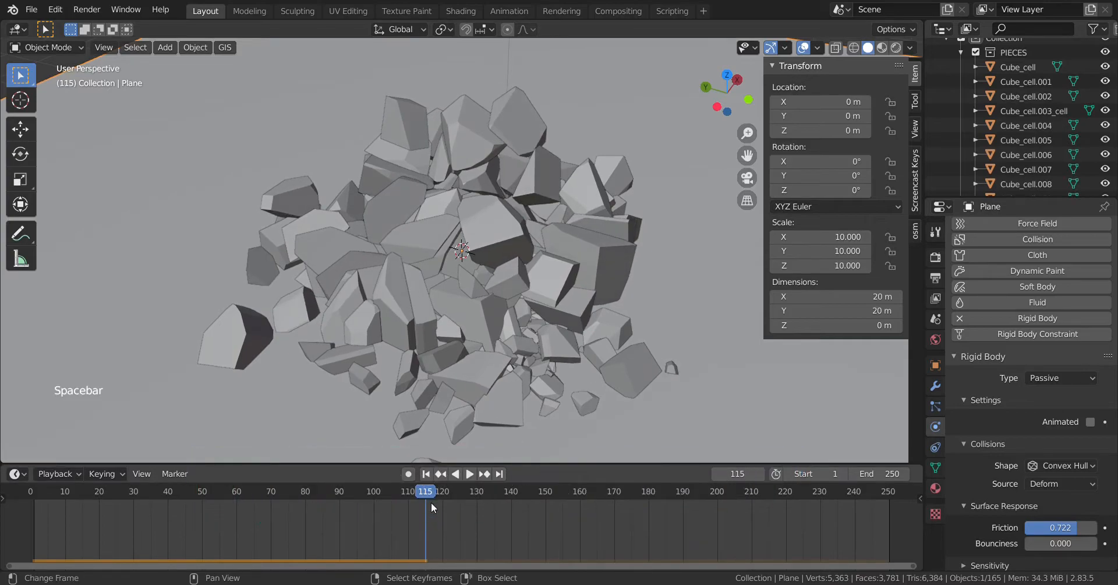
left_click_drag(431, 502, 33, 489)
key("space")
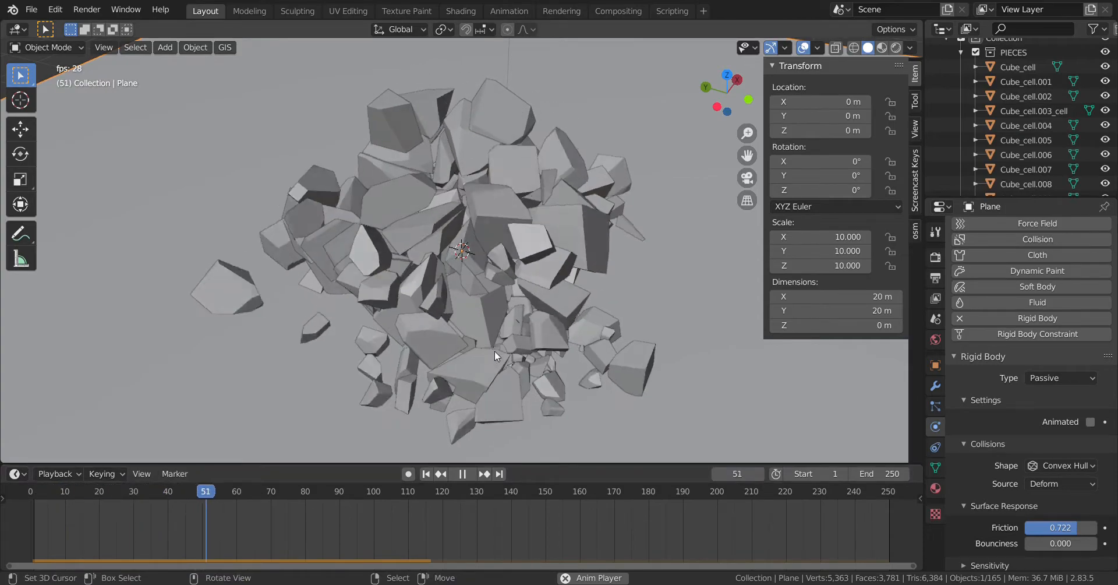
key("space")
left_click_drag(277, 492, 11, 508)
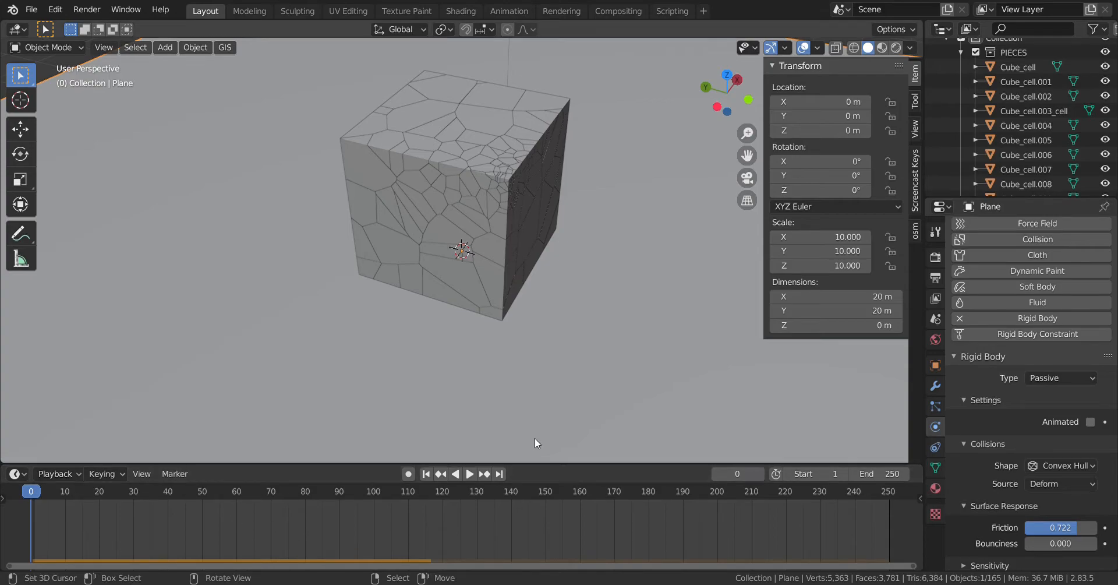
left_click_drag(37, 491, 34, 493)
Select several pieces on the cube's front and top faces in turn to inspect their rigid body settings
right_click(423, 214)
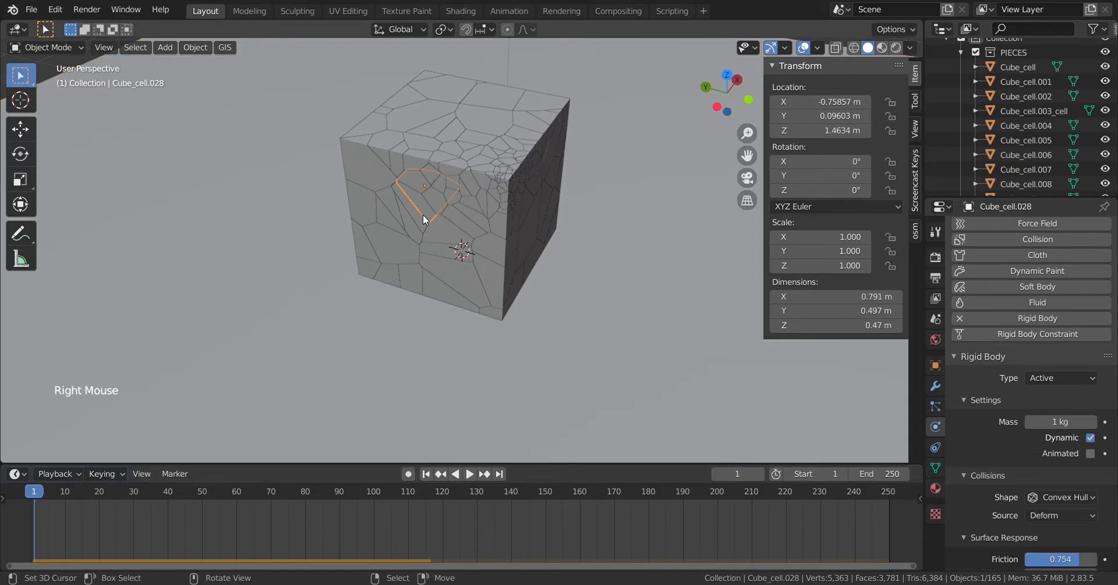
right_click(393, 175)
right_click(440, 153)
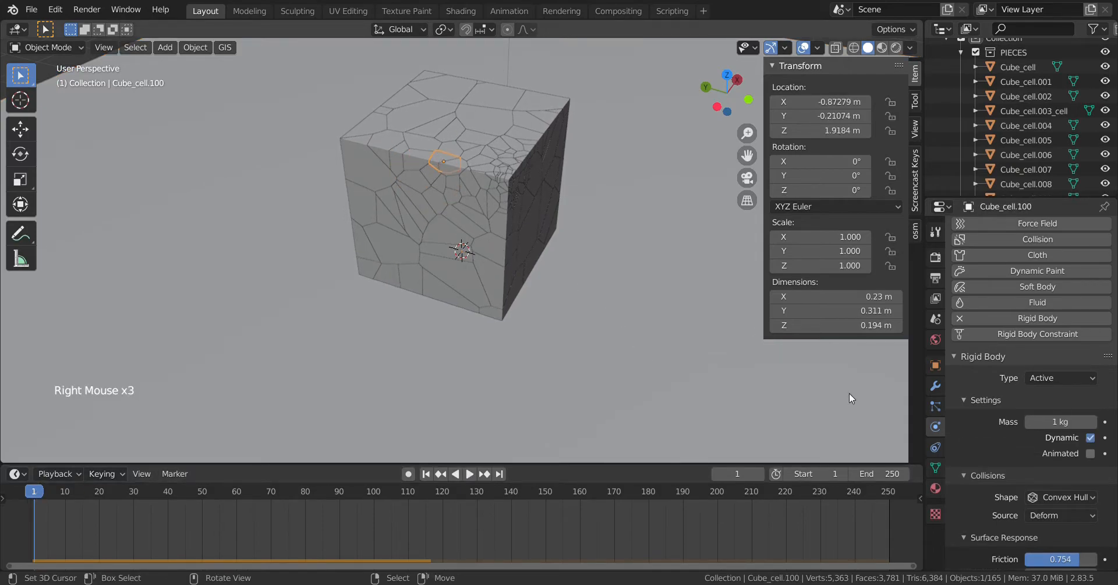
right_click(452, 131)
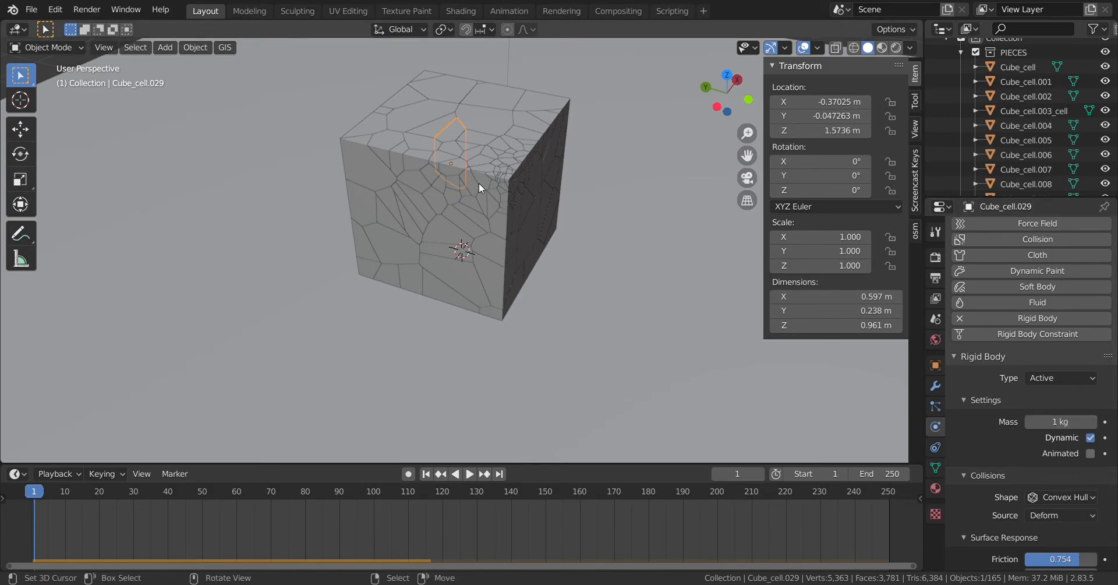
Snap the 3D cursor back to the world origin
scroll(479, 183, "up", 2)
left_click(533, 127)
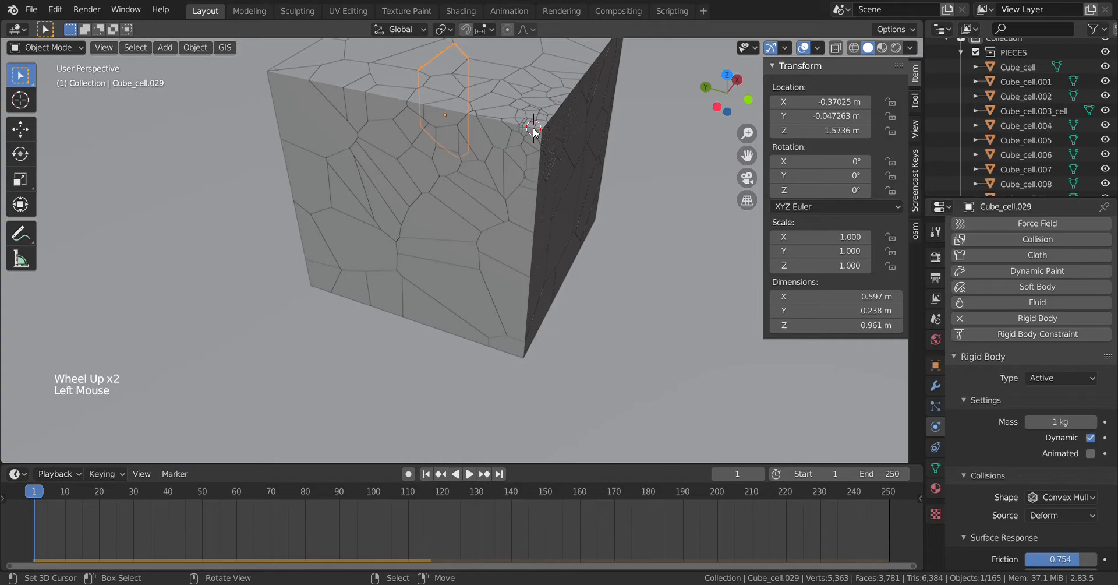
key("shift+s")
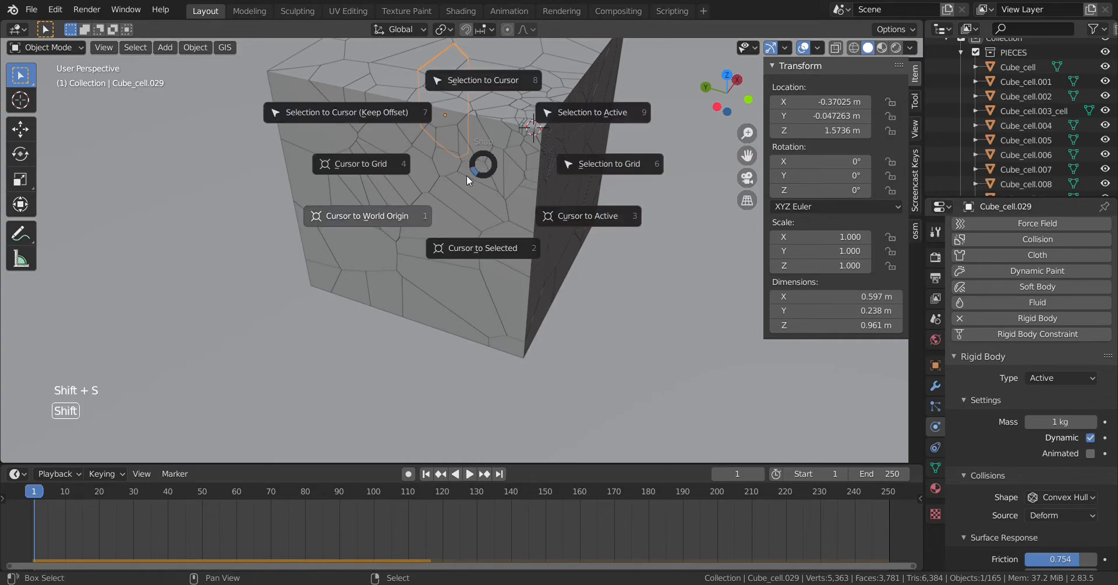
Select individual pieces across the lower and outer parts of the cube's front face to compare their sizes and masses
right_click(386, 231)
right_click(419, 233)
right_click(396, 285)
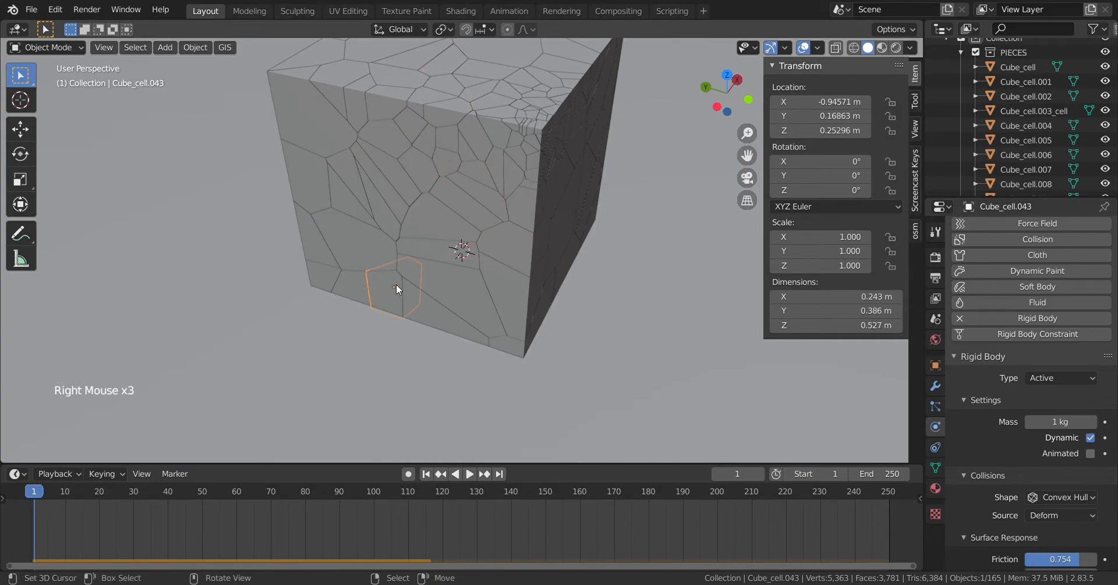
right_click(344, 272)
right_click(361, 239)
right_click(362, 239)
right_click(322, 194)
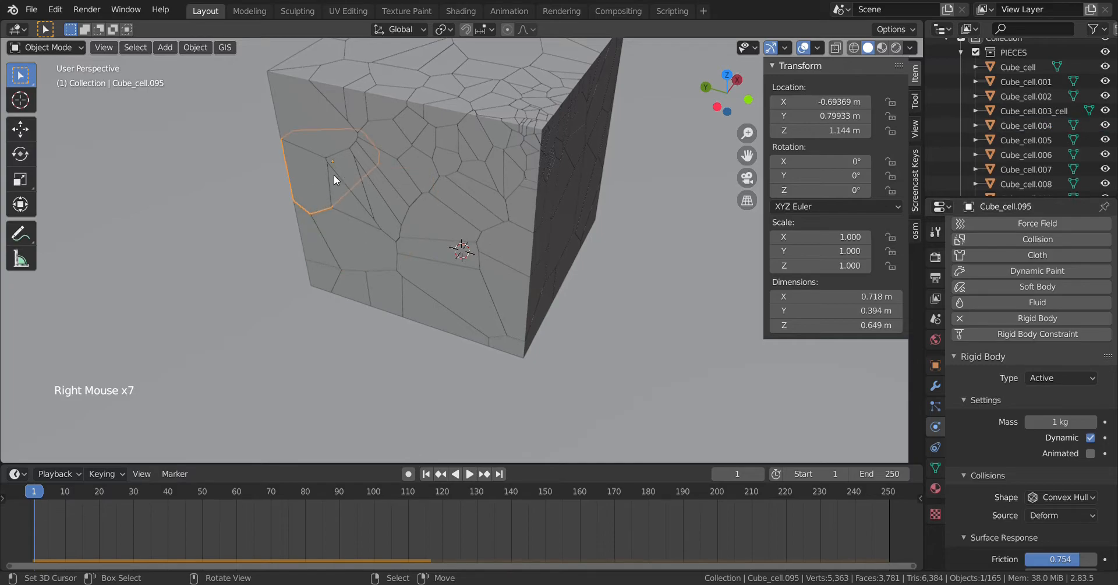
scroll(443, 166, "up", 2)
scroll(496, 204, "down", 2)
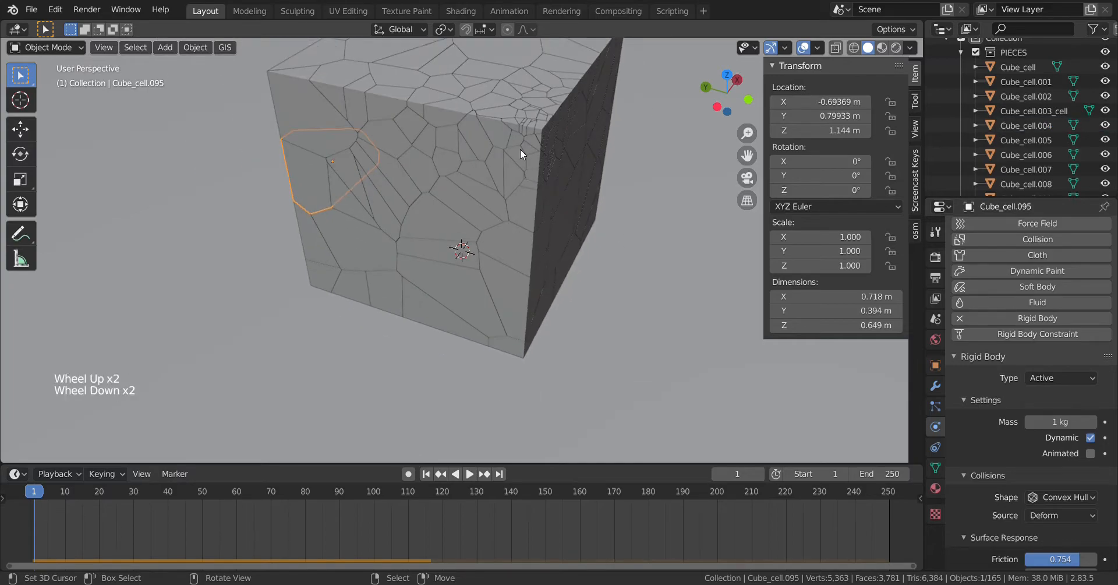
scroll(516, 171, "down", 1)
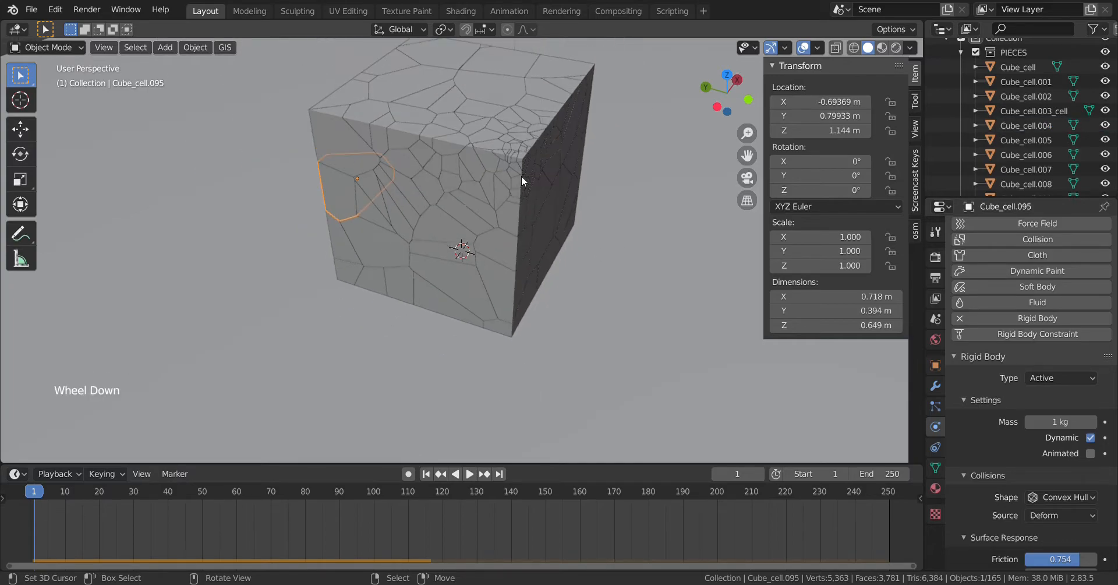
scroll(522, 177, "up", 1)
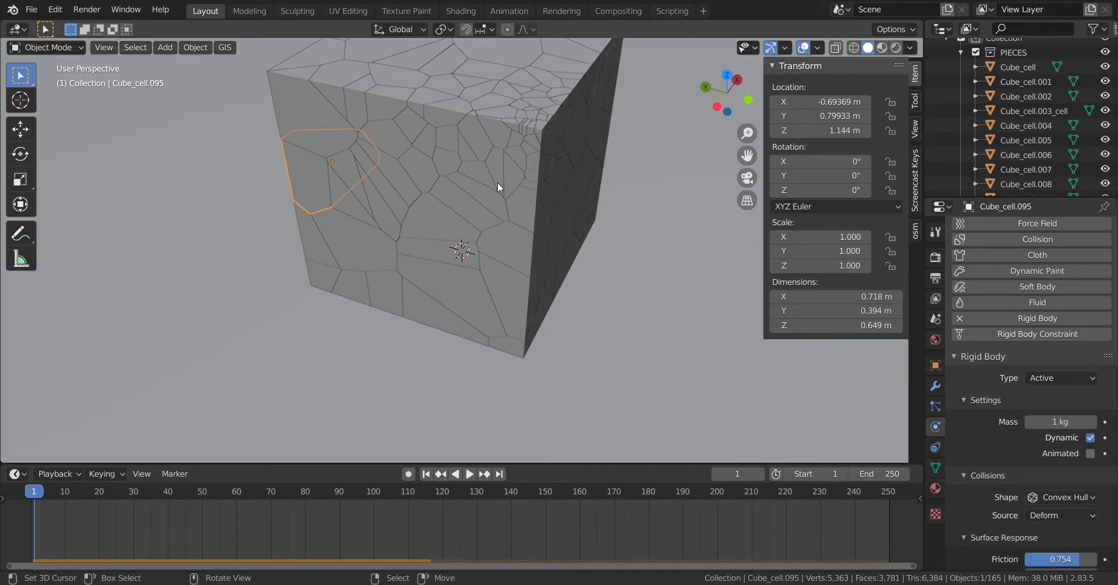
scroll(464, 233, "down", 1)
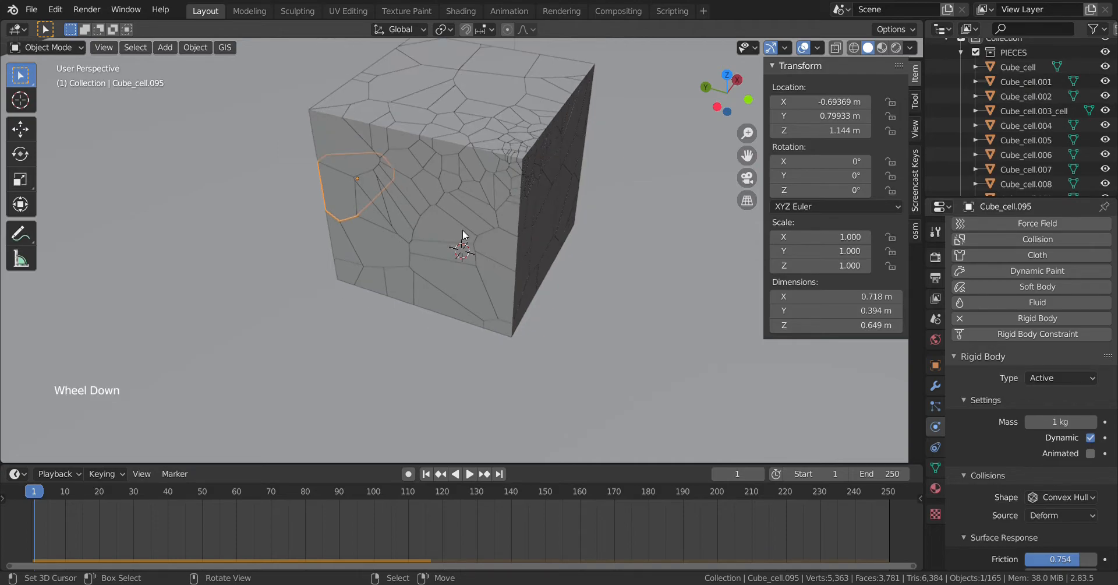
Calculate the rigid body mass of piece Cube_cell.089 on the cube's upper front edge using the Brick (Pressed) material
right_click(410, 135)
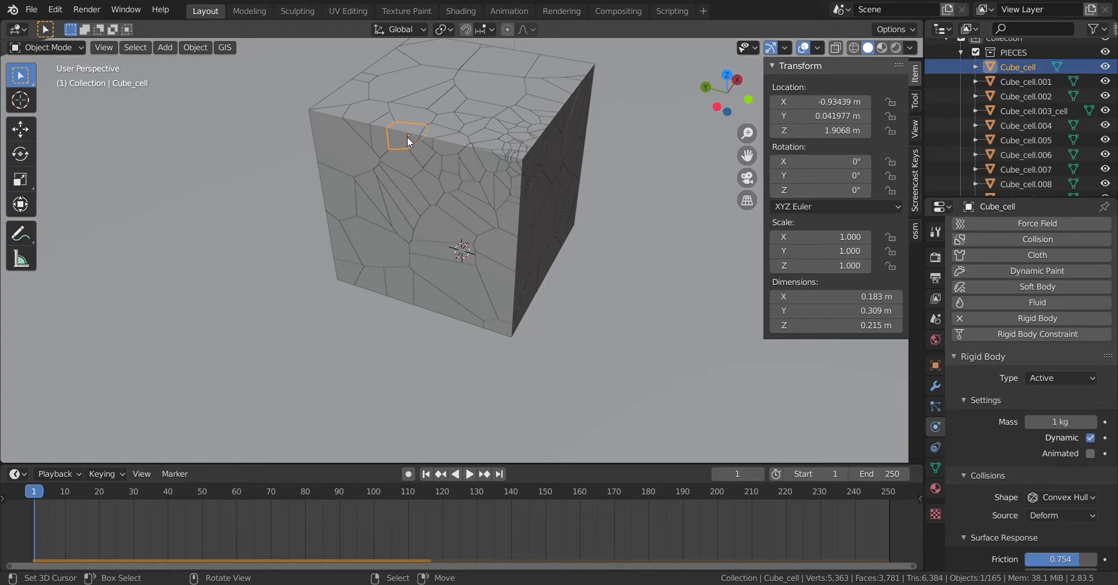
right_click(406, 145)
left_click(191, 49)
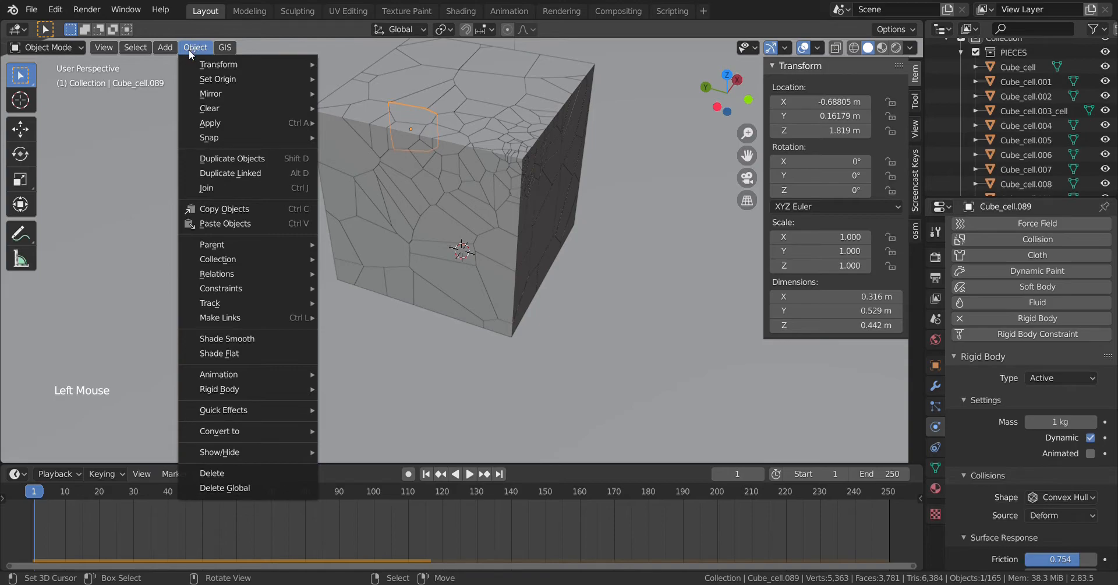
mouse_move(267, 389)
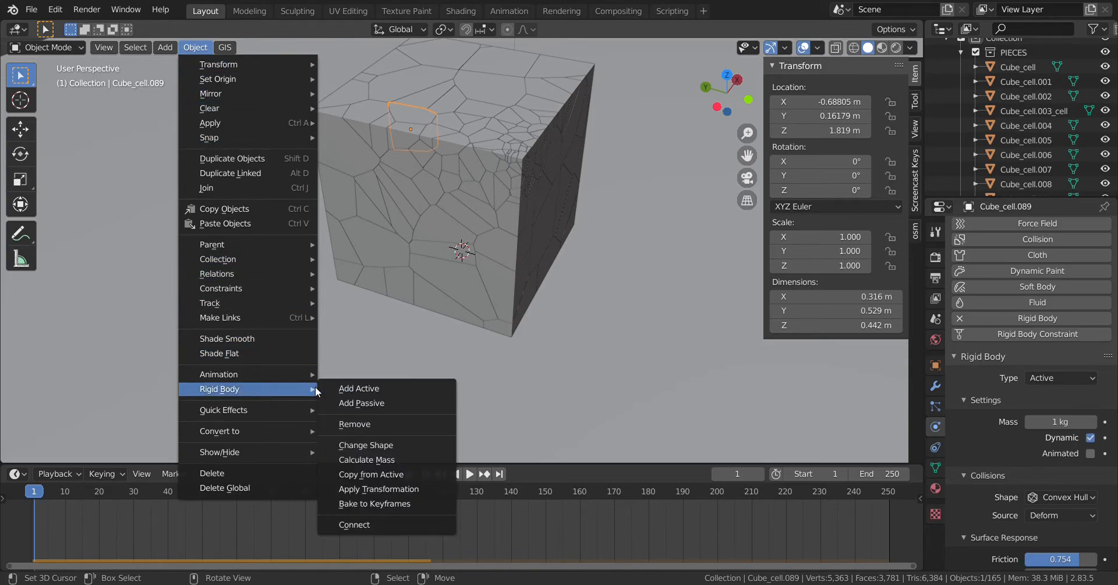
left_click(386, 460)
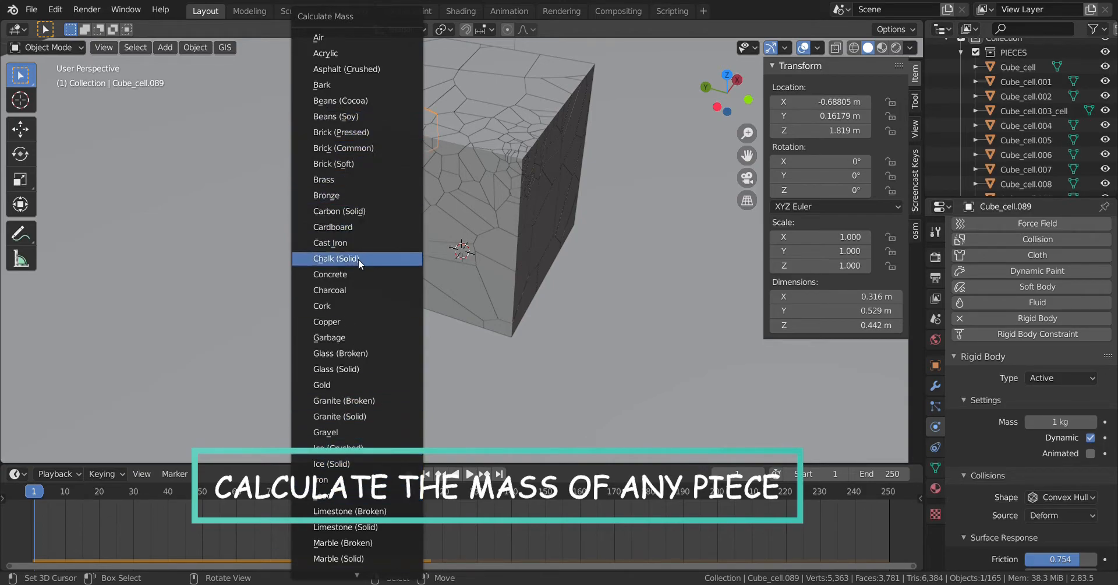
left_click(342, 133)
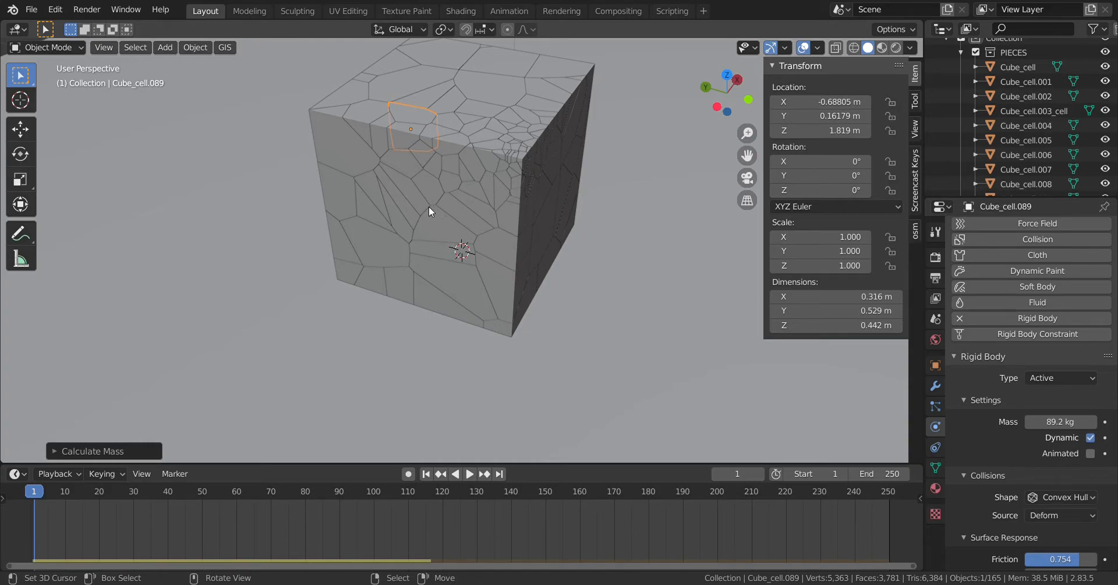
scroll(409, 220, "down", 1)
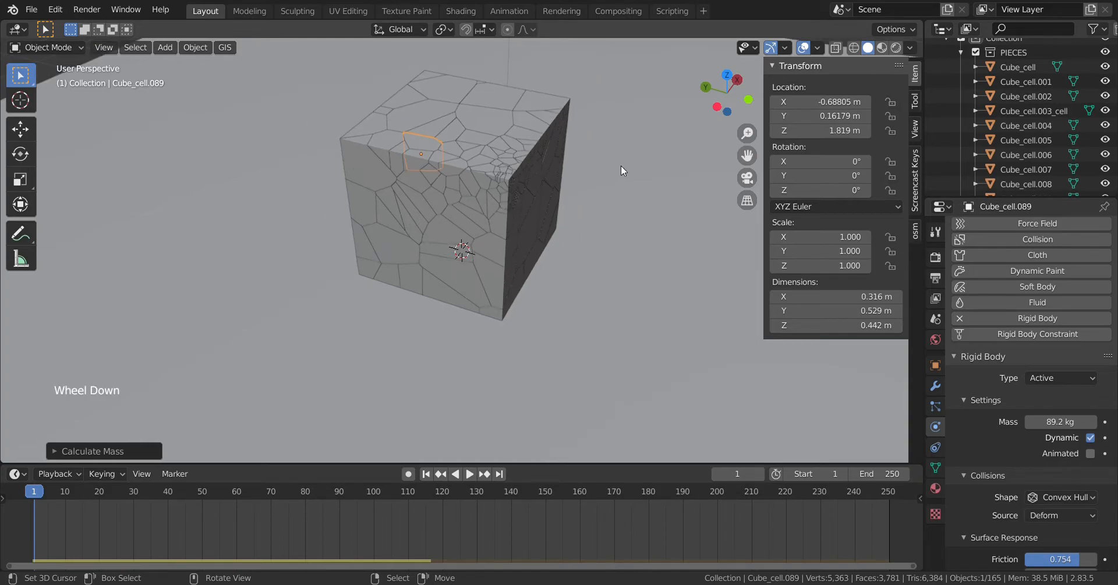
scroll(536, 153, "up", 2)
scroll(533, 153, "down", 2)
scroll(436, 128, "down", 1)
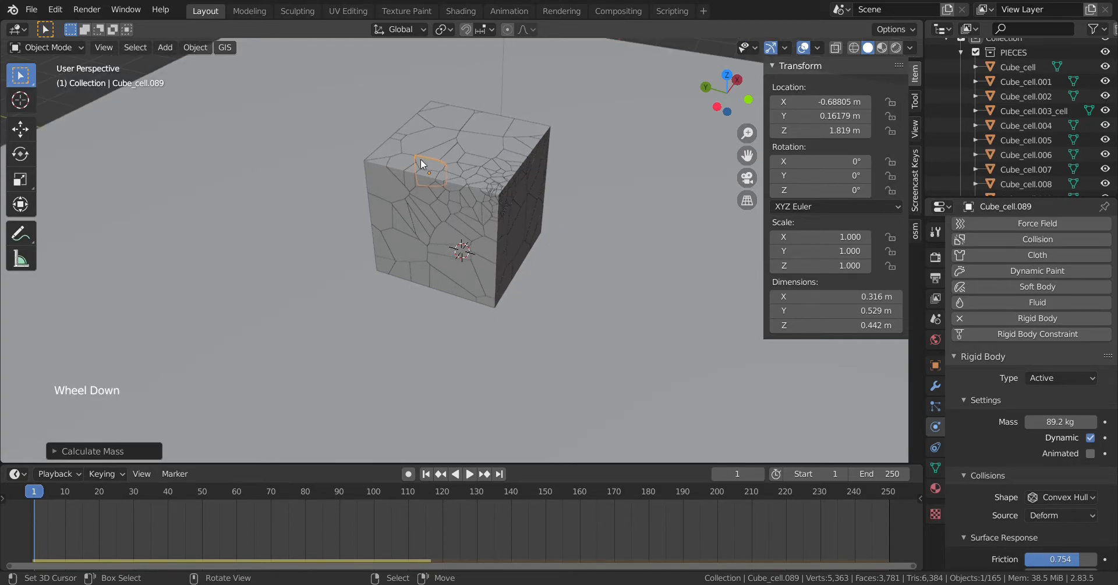
scroll(421, 160, "down", 1)
scroll(421, 159, "up", 4)
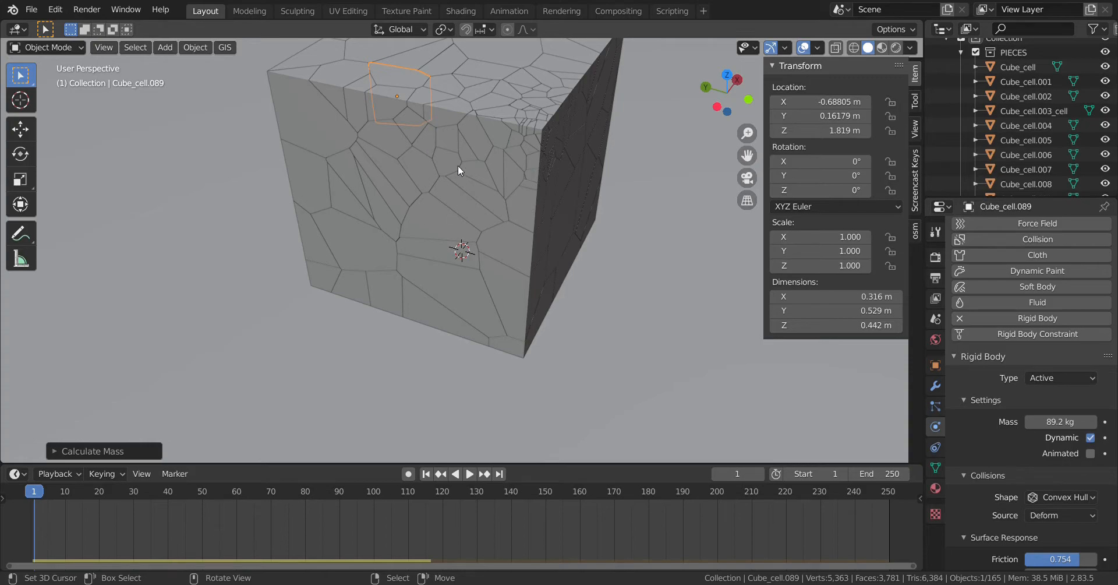
Enable Deactivation and Start Deactivated in the rigid body dynamics of piece Cube_cell on the cube's upper front edge
right_click(413, 102)
right_click(398, 102)
right_click(391, 106)
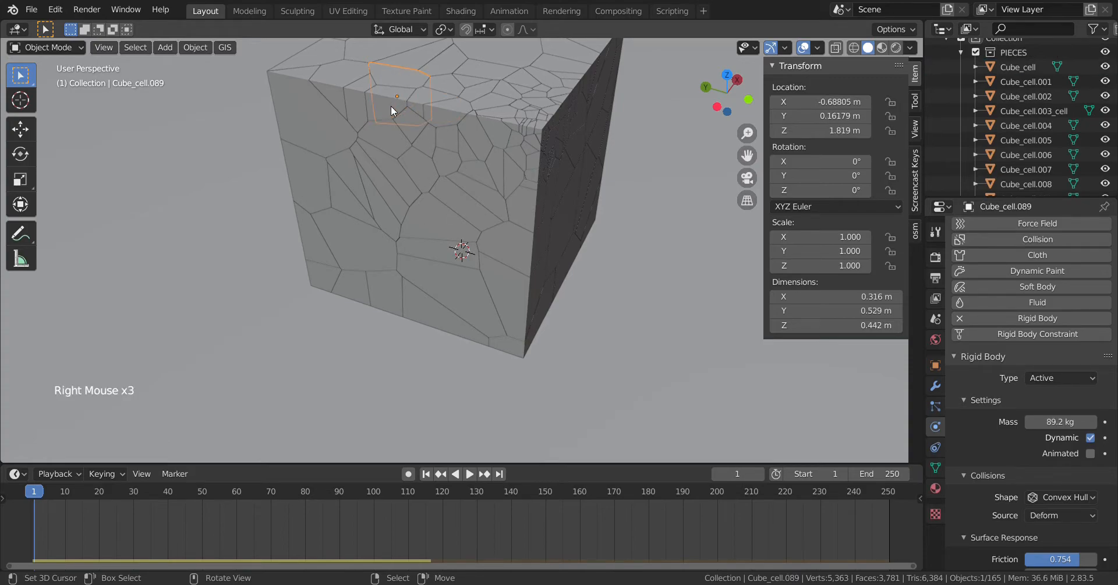
right_click(379, 104)
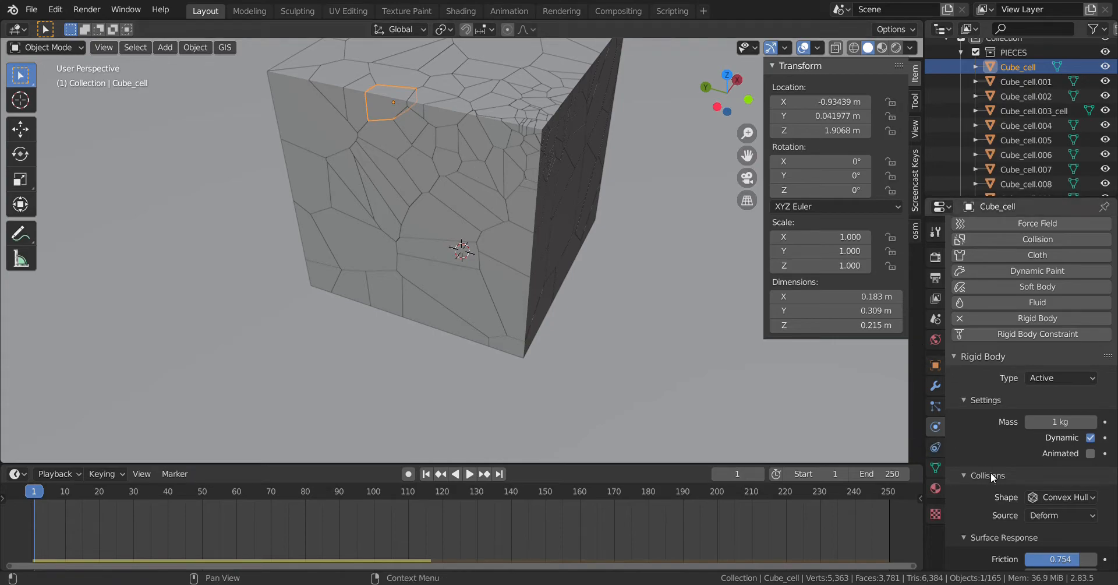
scroll(991, 488, "down", 13)
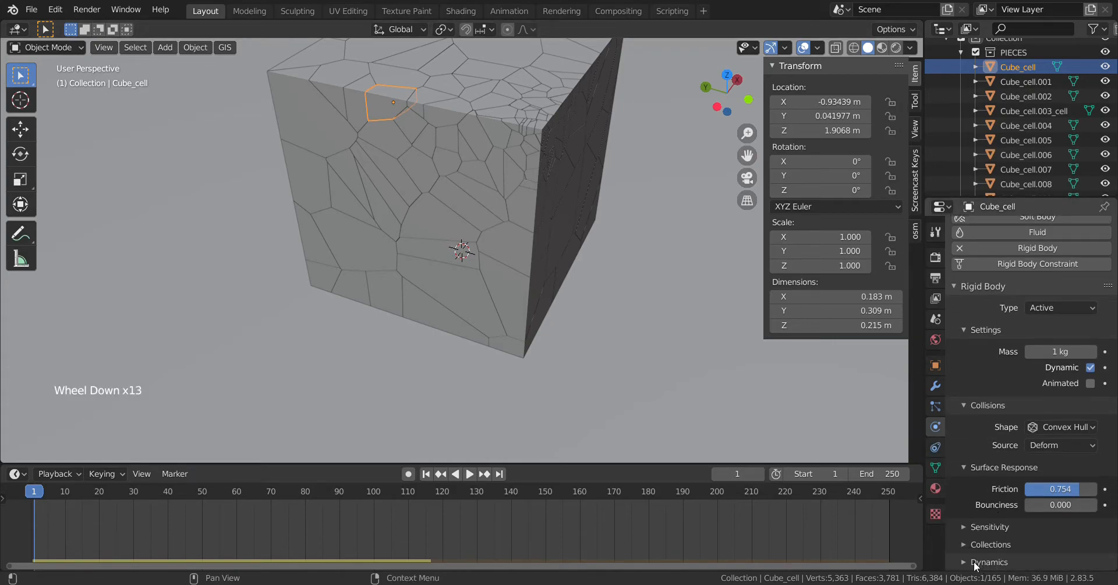
left_click(974, 563)
scroll(985, 551, "down", 5)
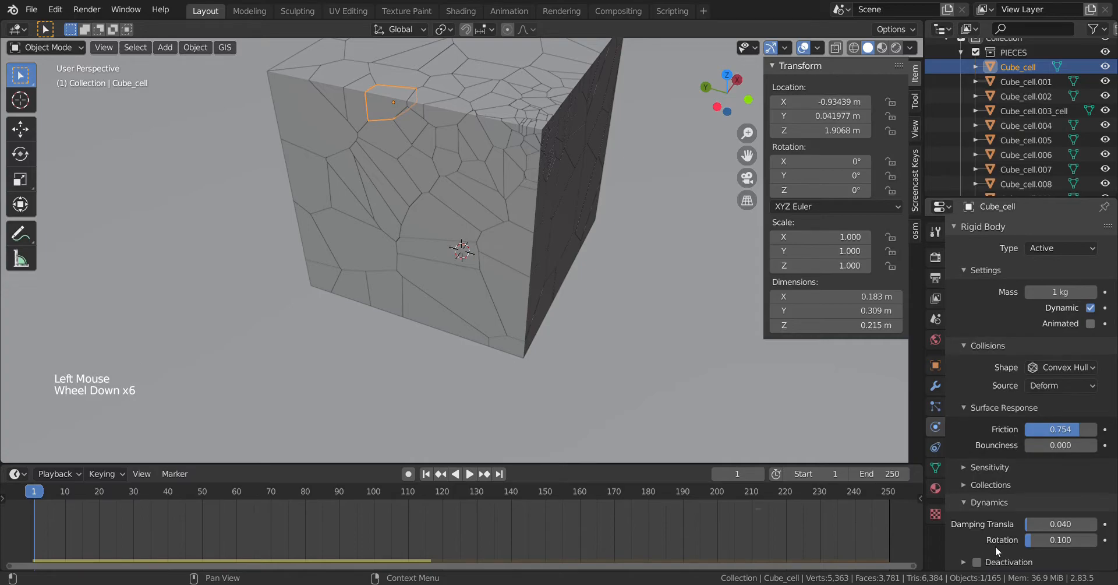
left_click(966, 561)
scroll(977, 560, "down", 3)
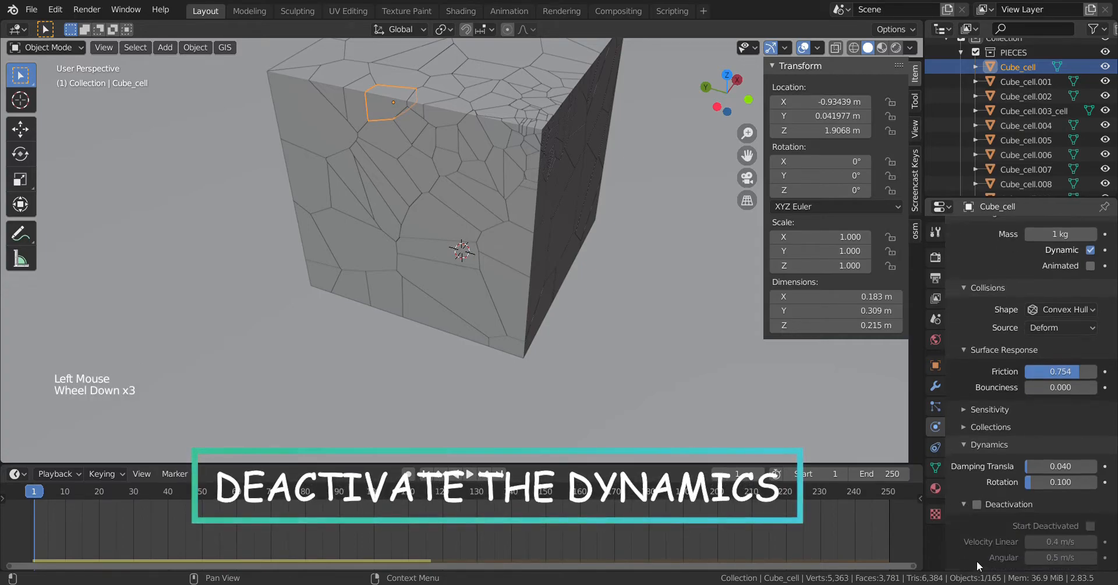
left_click(977, 505)
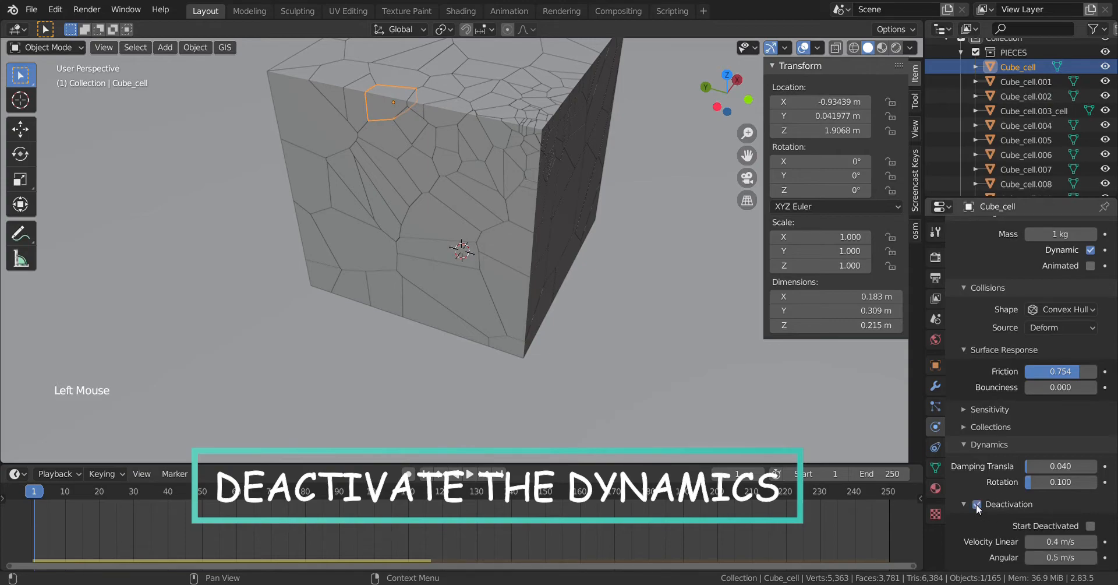
left_click(1091, 526)
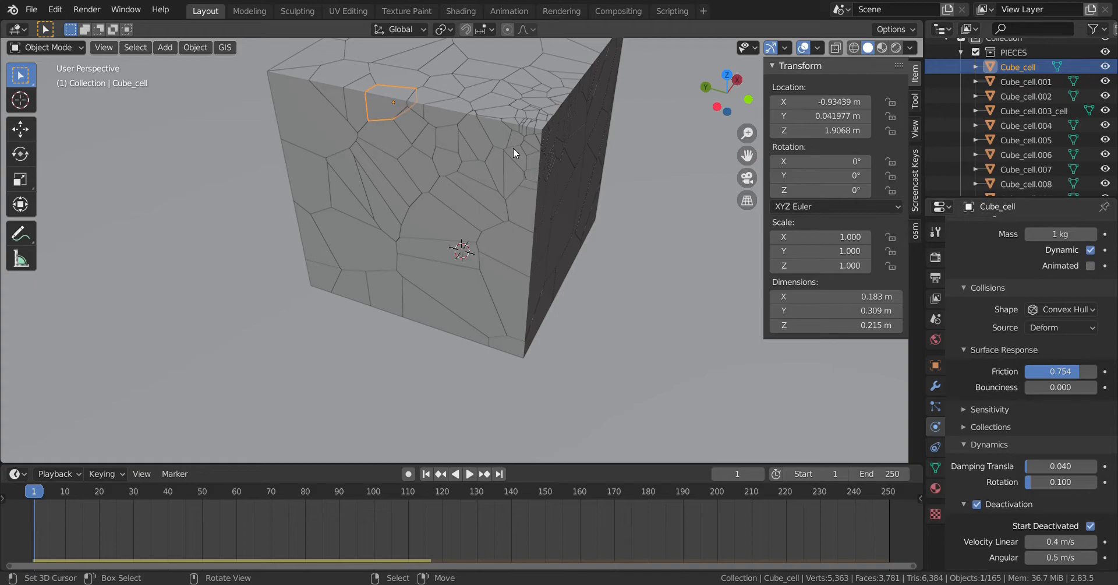
Select all objects in the PIECES collection, keeping Cube_cell as the active object
scroll(512, 148, "down", 3)
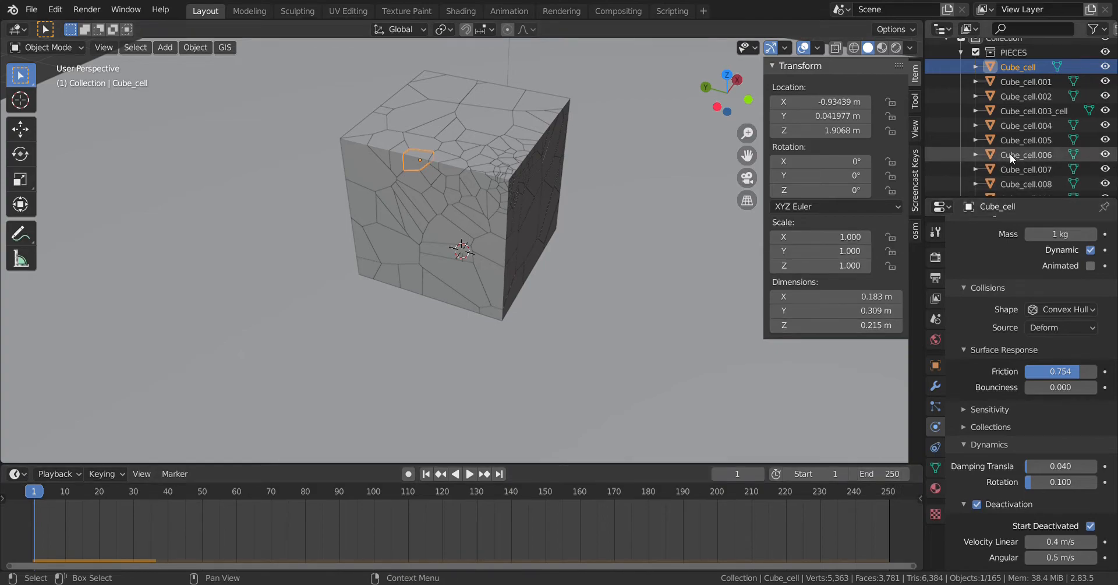
scroll(1005, 143, "up", 4)
scroll(1006, 145, "down", 2)
scroll(998, 133, "up", 1)
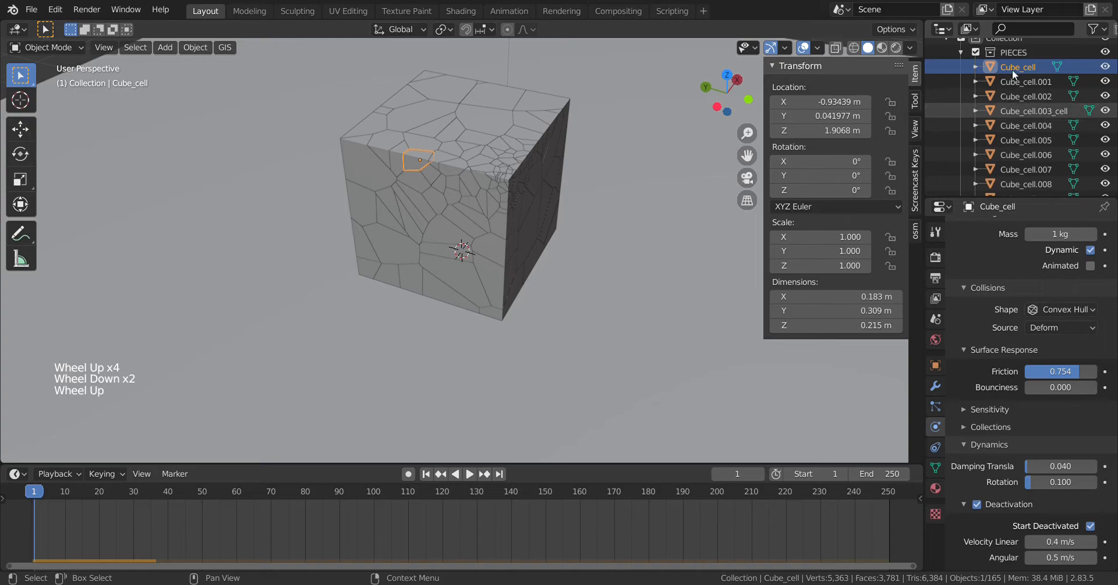
right_click(1015, 48)
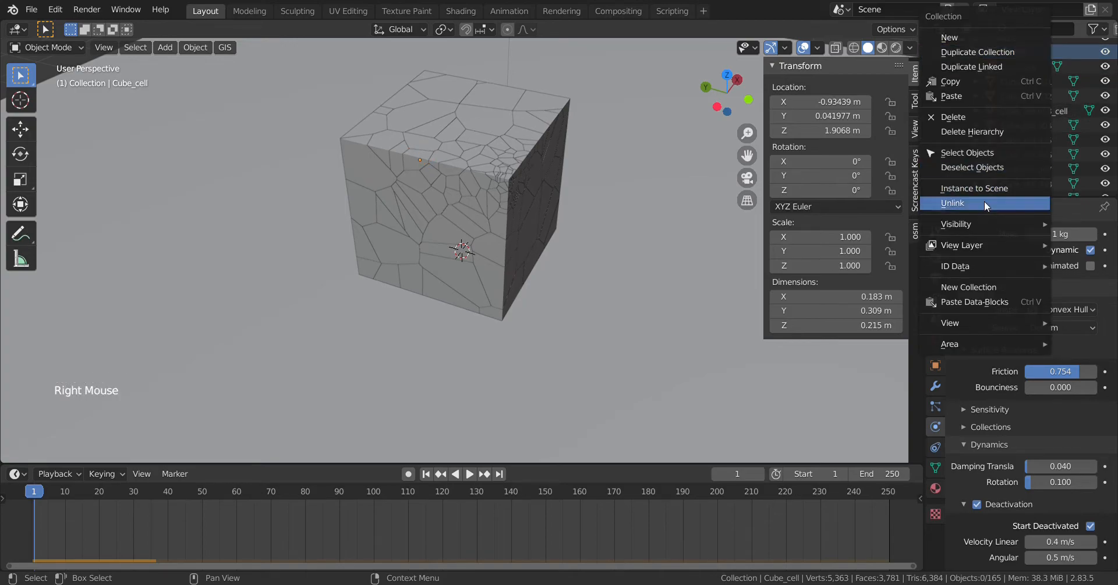
left_click(977, 150)
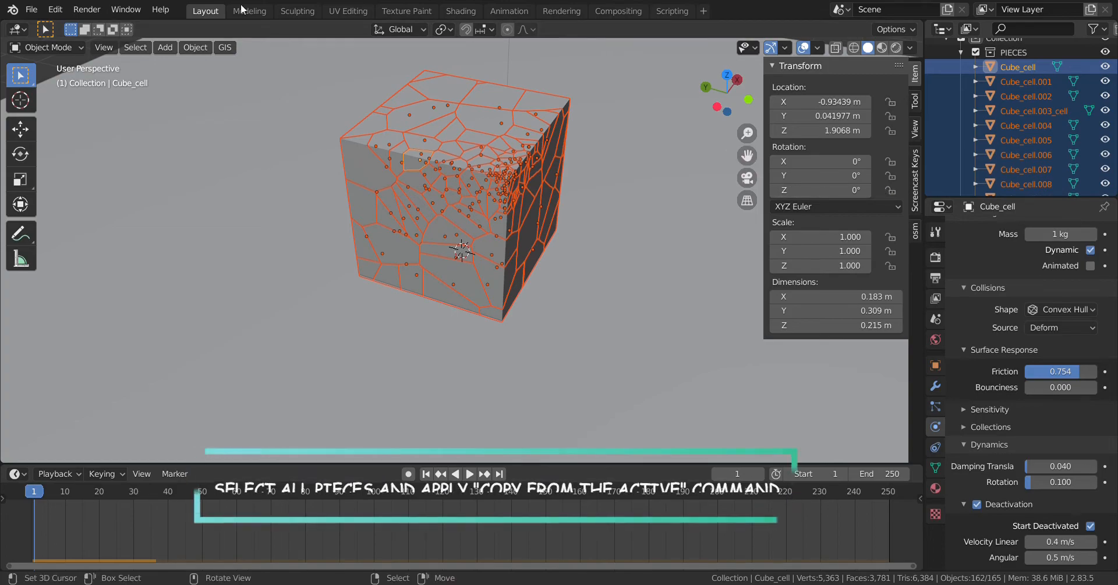
Copy the rigid body settings from active piece Cube_cell to all selected pieces
left_click(205, 48)
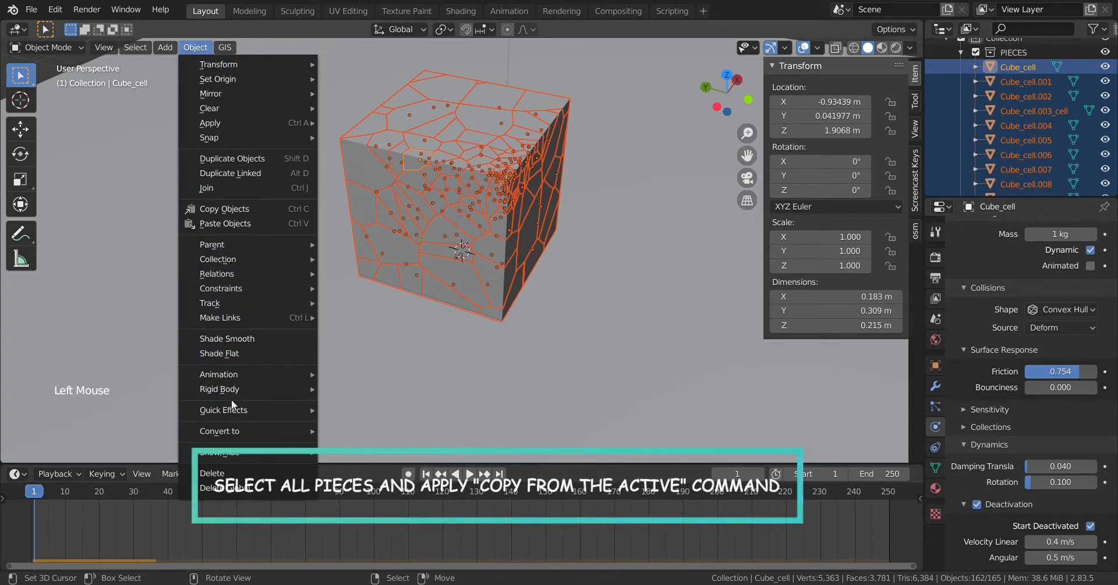
mouse_move(236, 390)
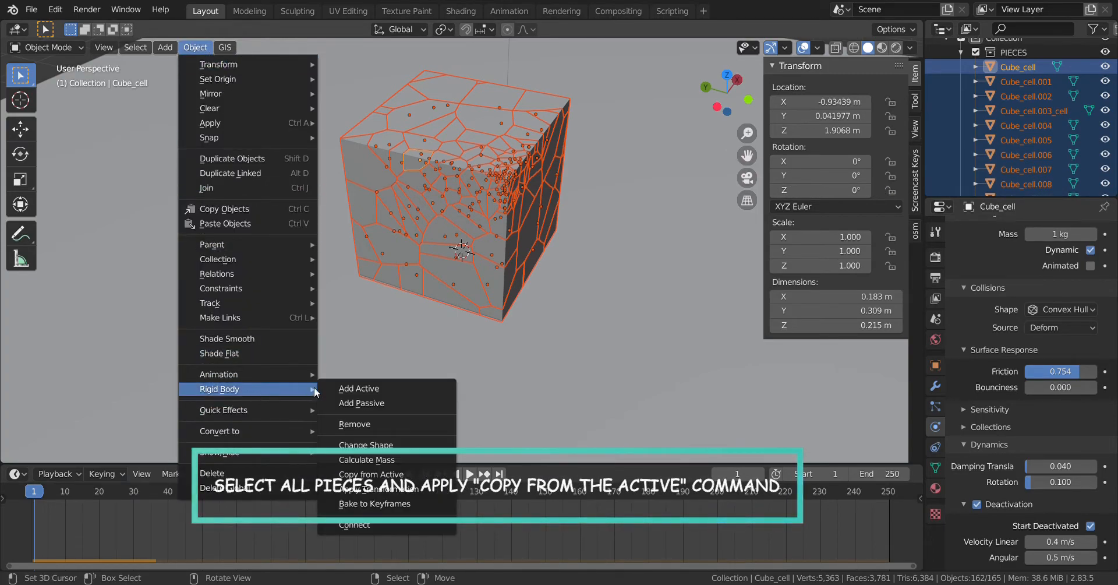
left_click(377, 473)
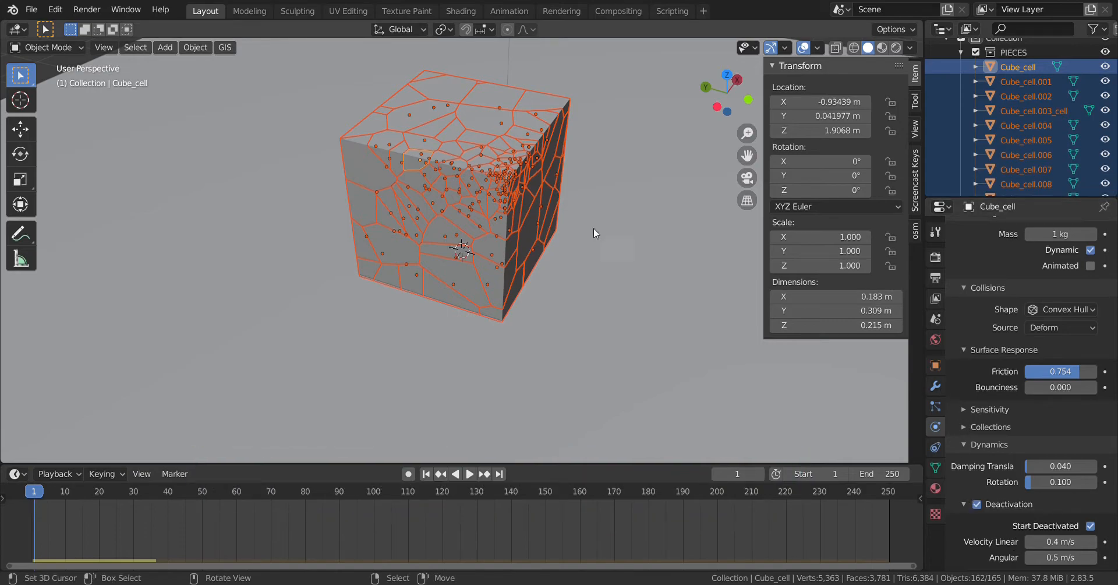
Calculate the rigid body mass of all selected pieces using the Brick (Pressed) material
scroll(516, 155, "down", 2)
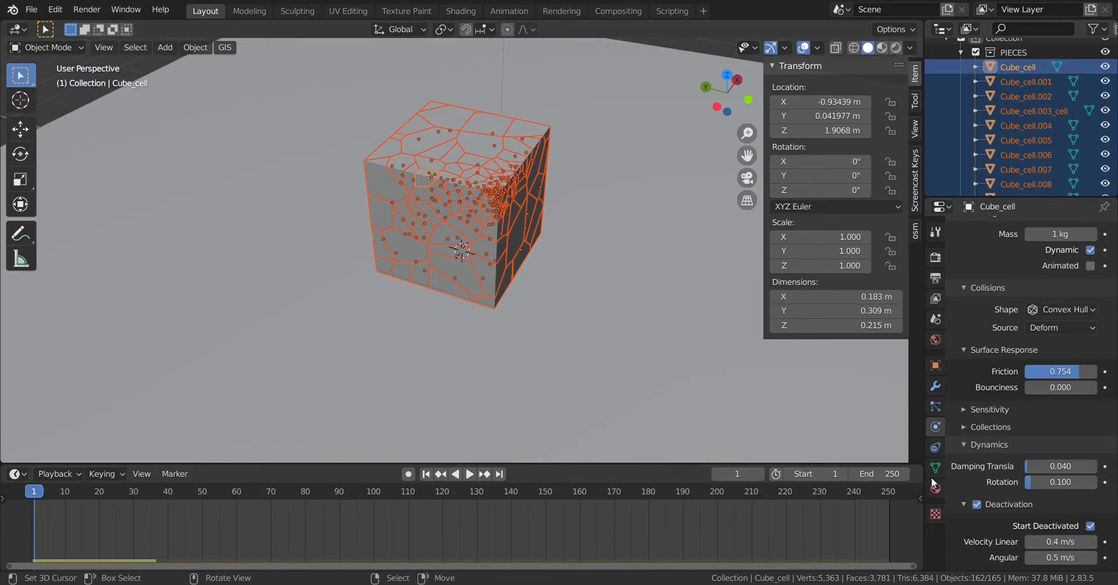
scroll(1039, 442, "up", 4)
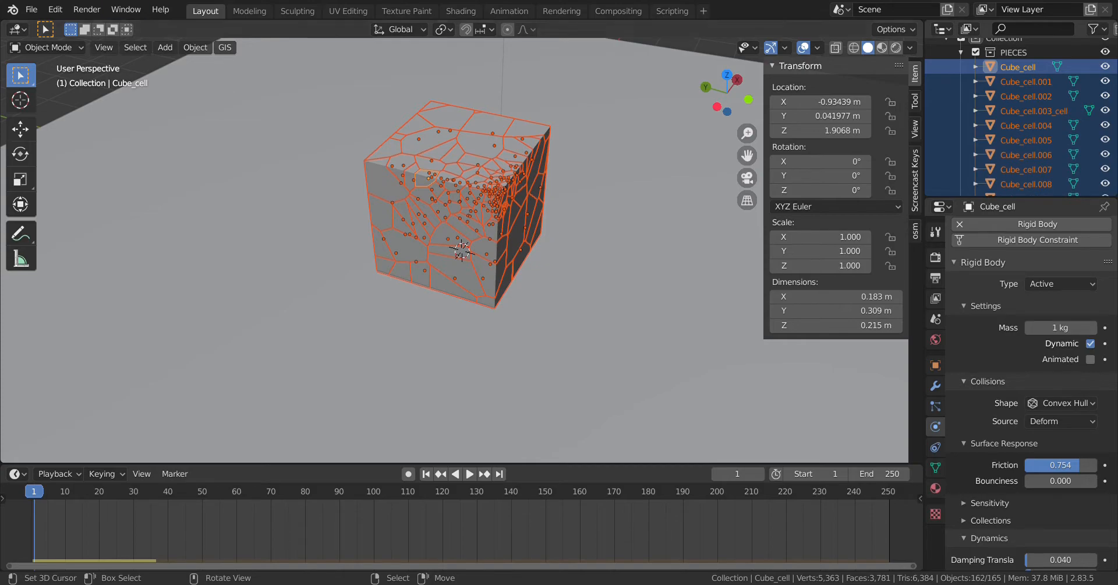
left_click(195, 47)
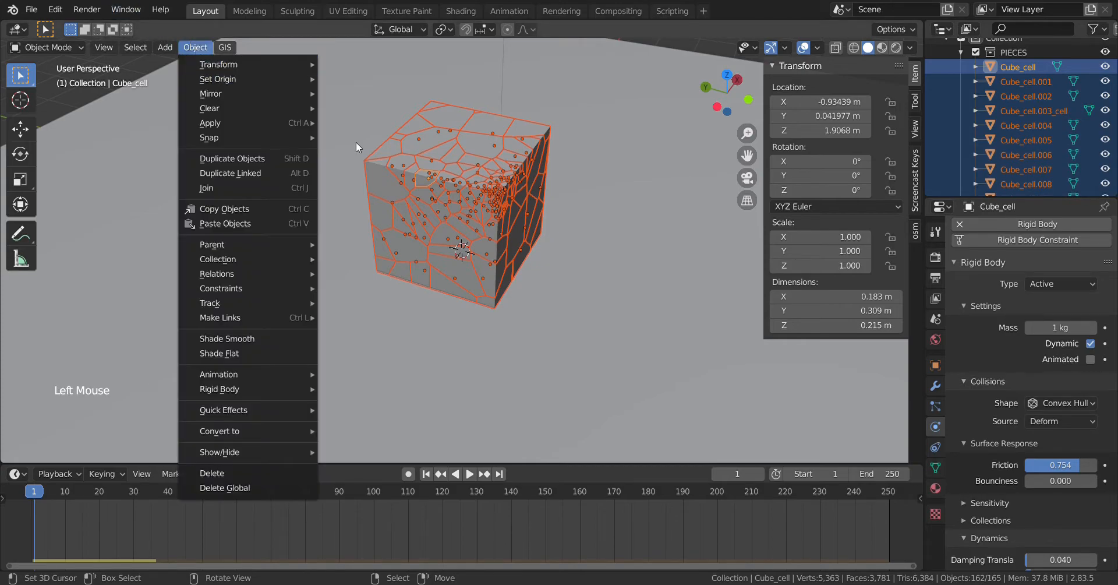
left_click(208, 49)
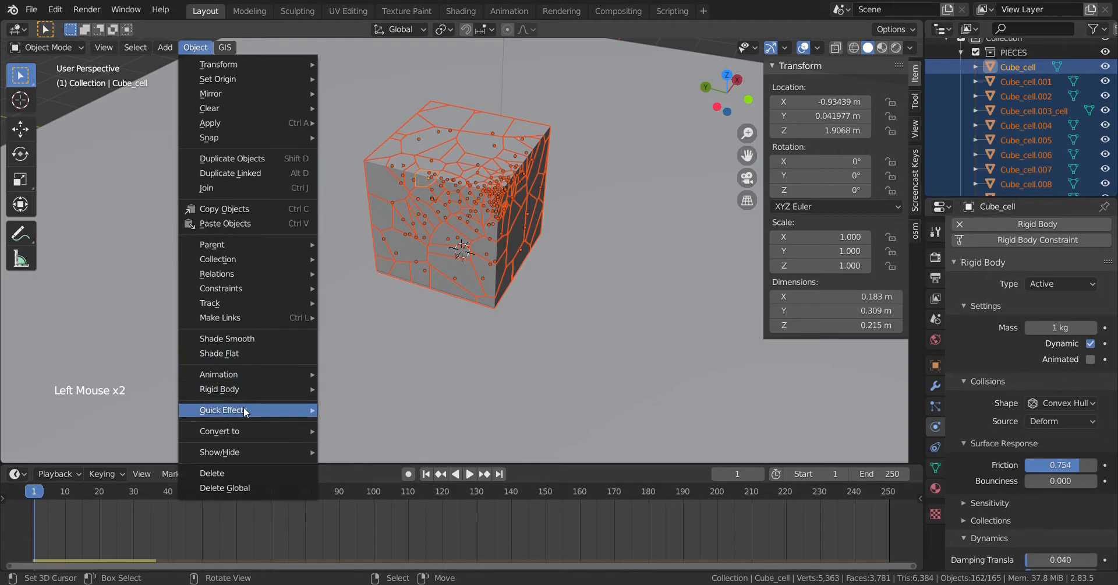
mouse_move(252, 394)
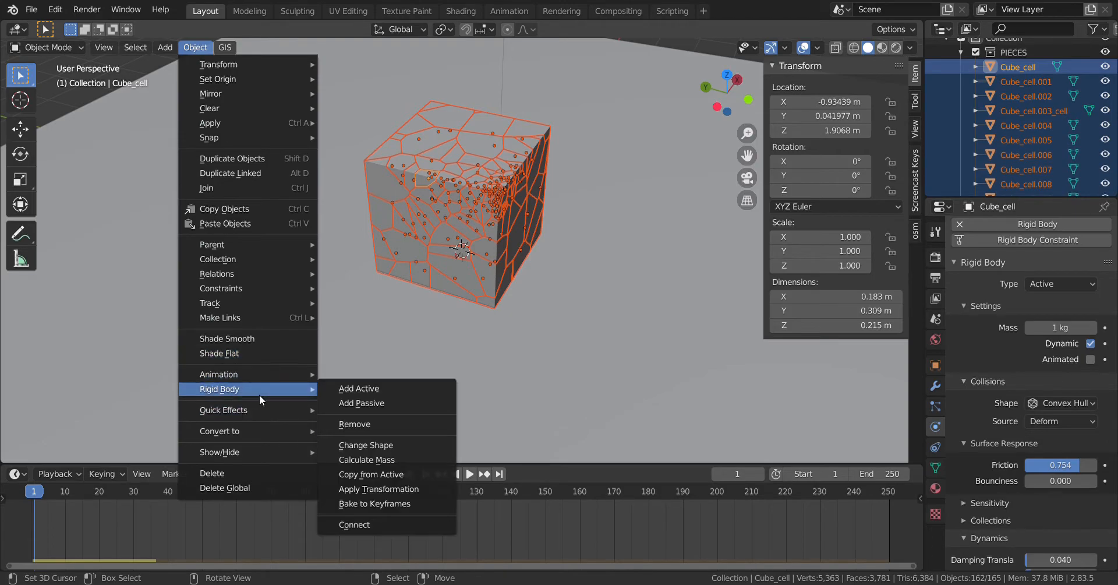
left_click(375, 460)
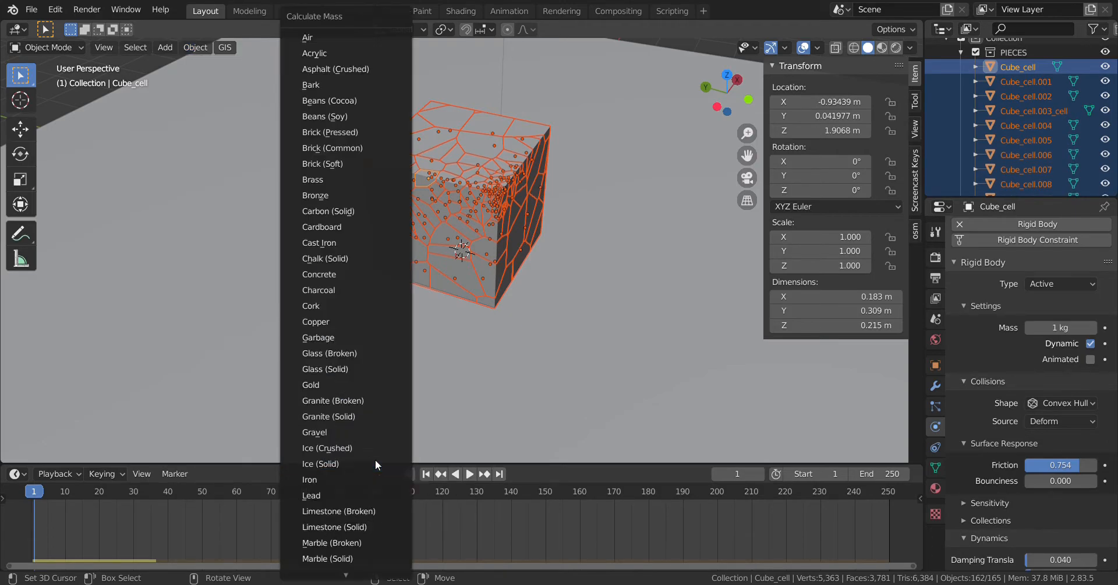
left_click(343, 131)
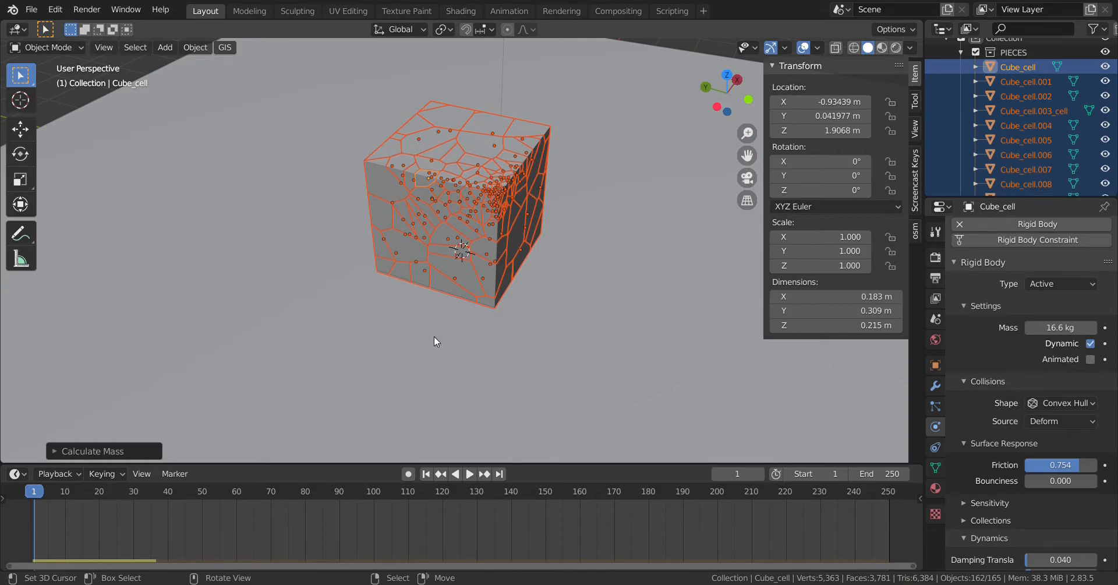
Add a UV sphere mesh at the 3D cursor in the centre of the scene
scroll(399, 315, "down", 1)
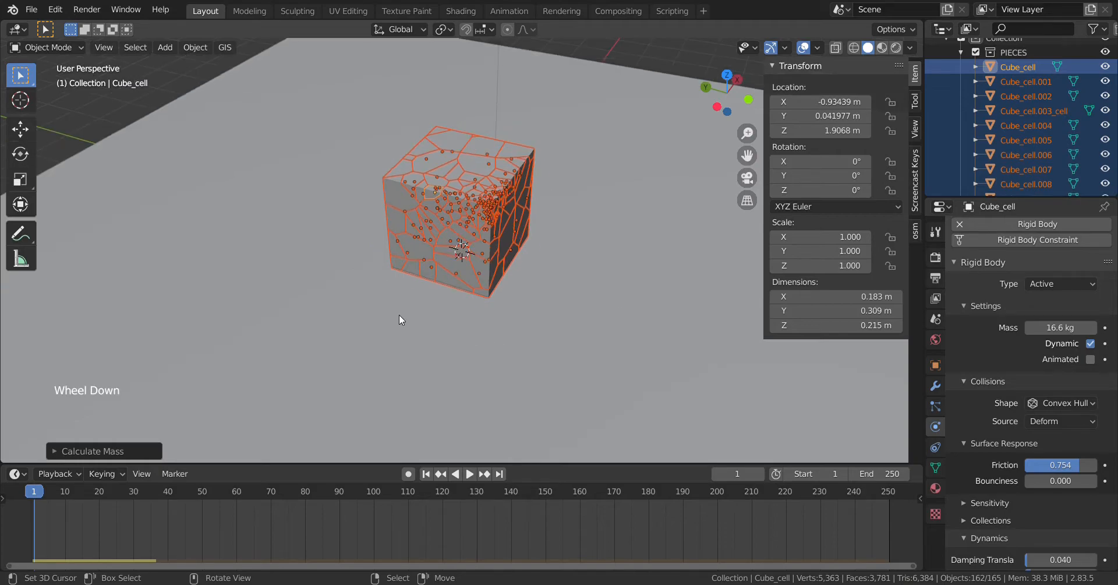
scroll(429, 248, "down", 1)
scroll(488, 289, "up", 2)
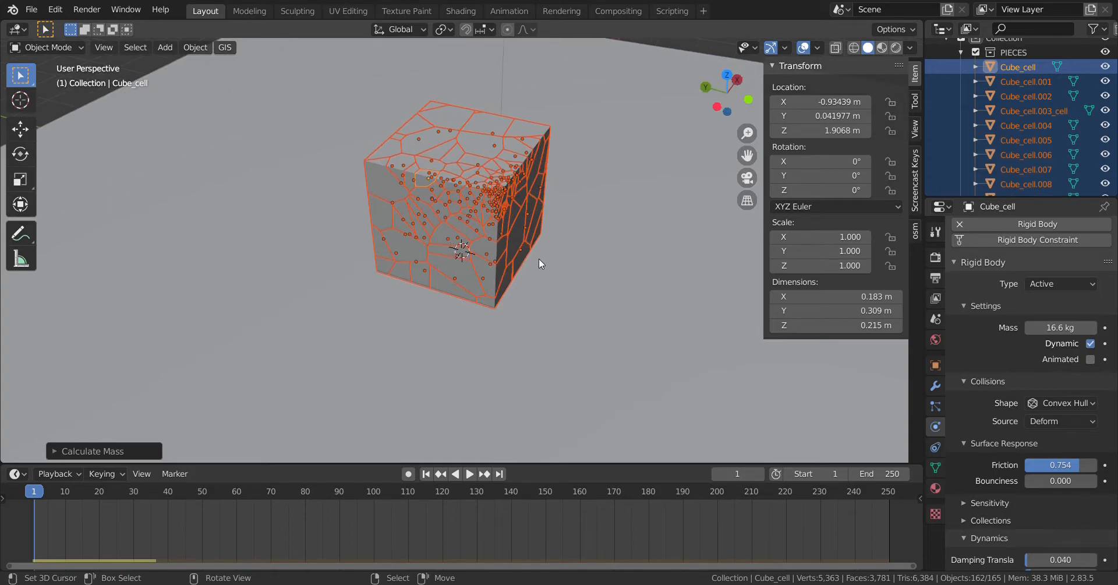
scroll(489, 275, "down", 1)
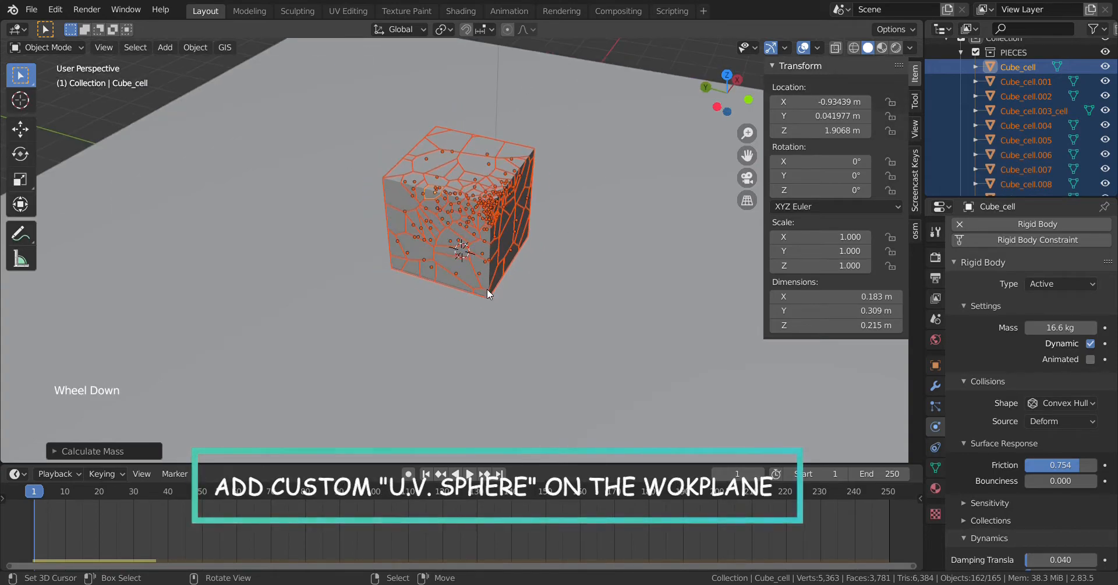
scroll(487, 288, "down", 1)
key("shift+a")
mouse_move(474, 293)
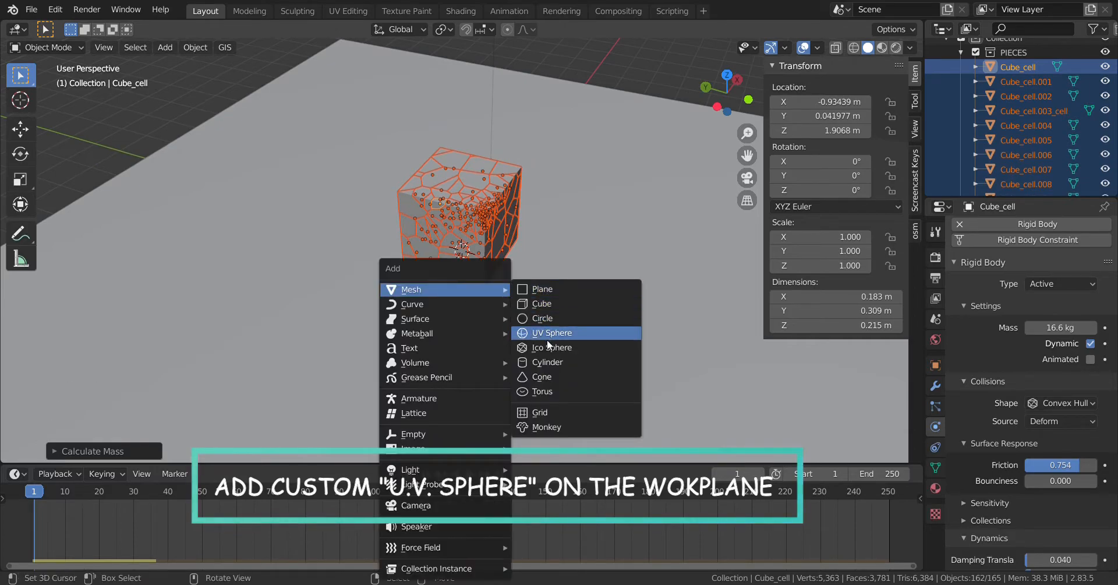
left_click(562, 333)
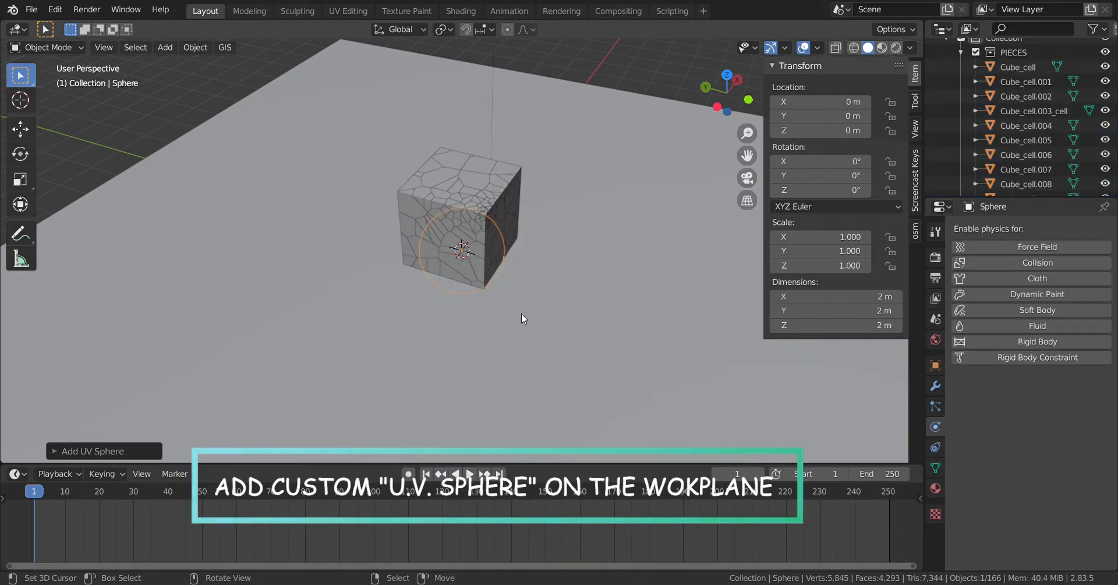
Raise the sphere above the cube to about Z 3.12 m and scale it down uniformly to about 0.53
key("g")
key("z")
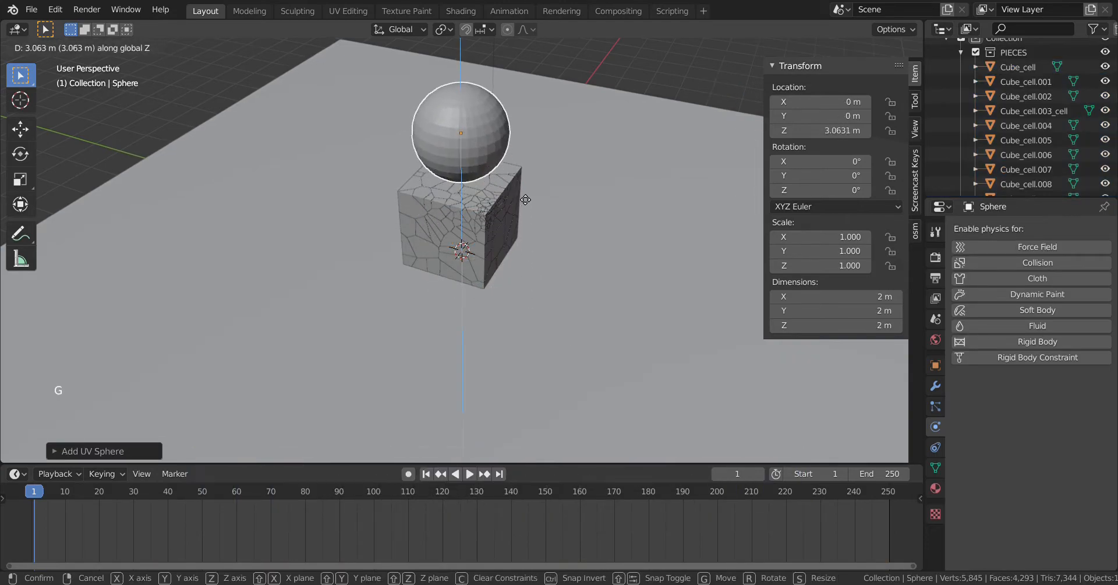
left_click(520, 194)
middle_click_drag(504, 268, 543, 244)
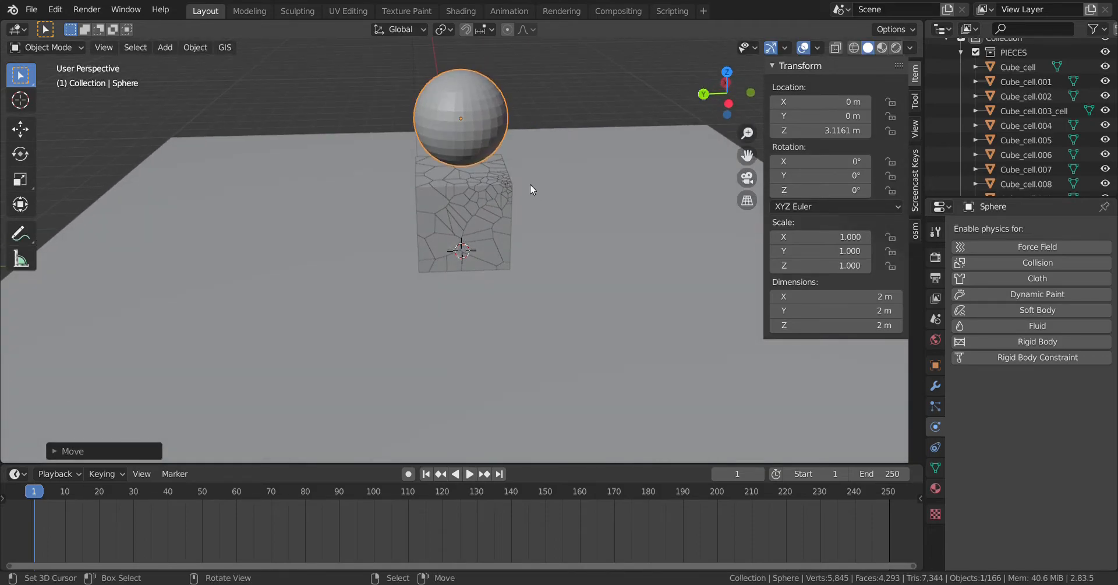
key("s")
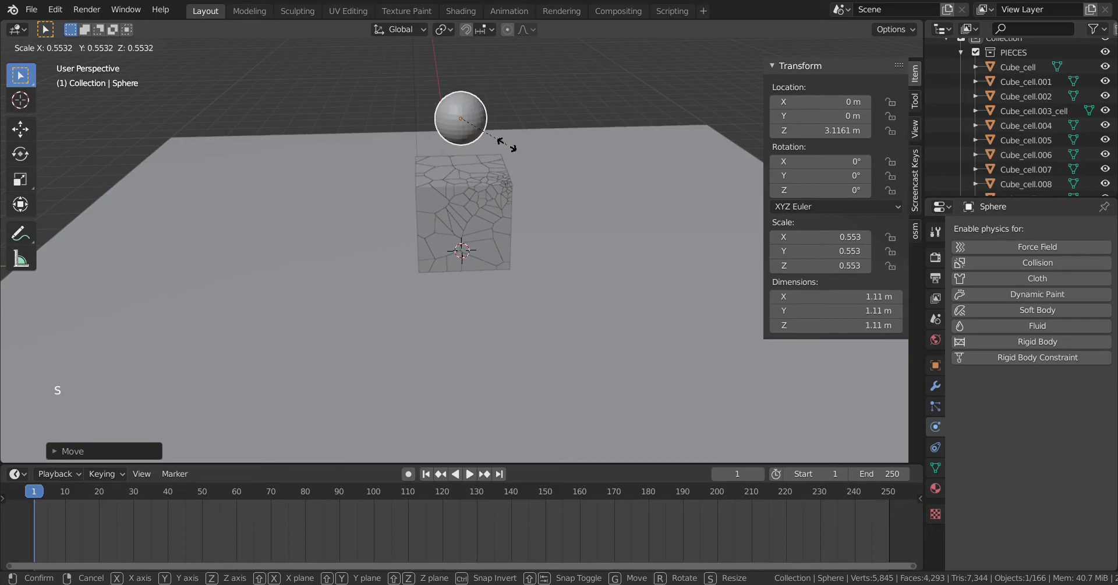
left_click(498, 143)
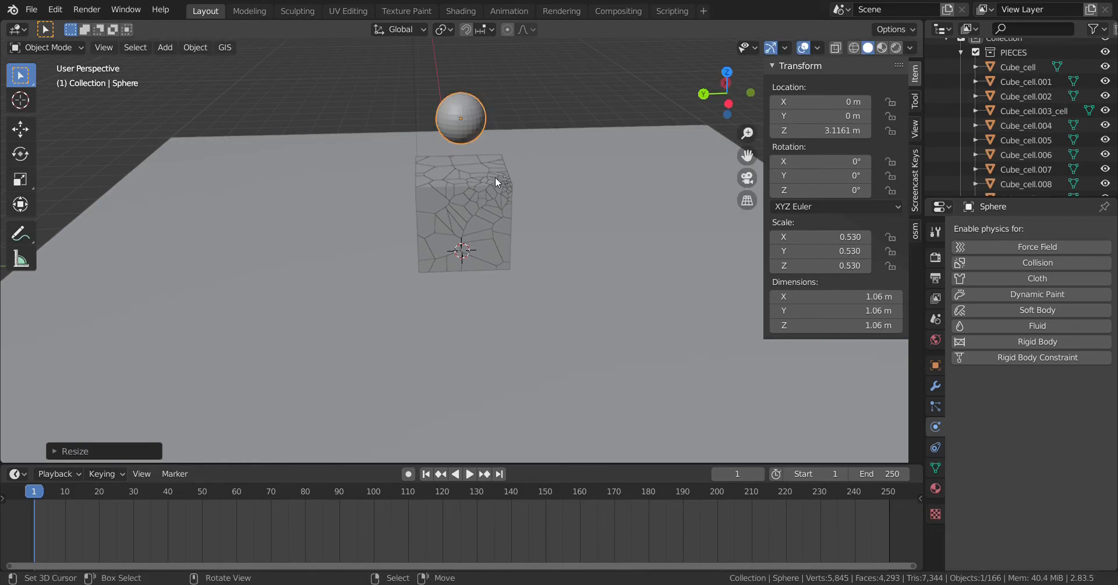
Move the sphere along X to about -1.48 m, over the cube's front edge
middle_click_drag(495, 177, 523, 279)
scroll(466, 219, "up", 5)
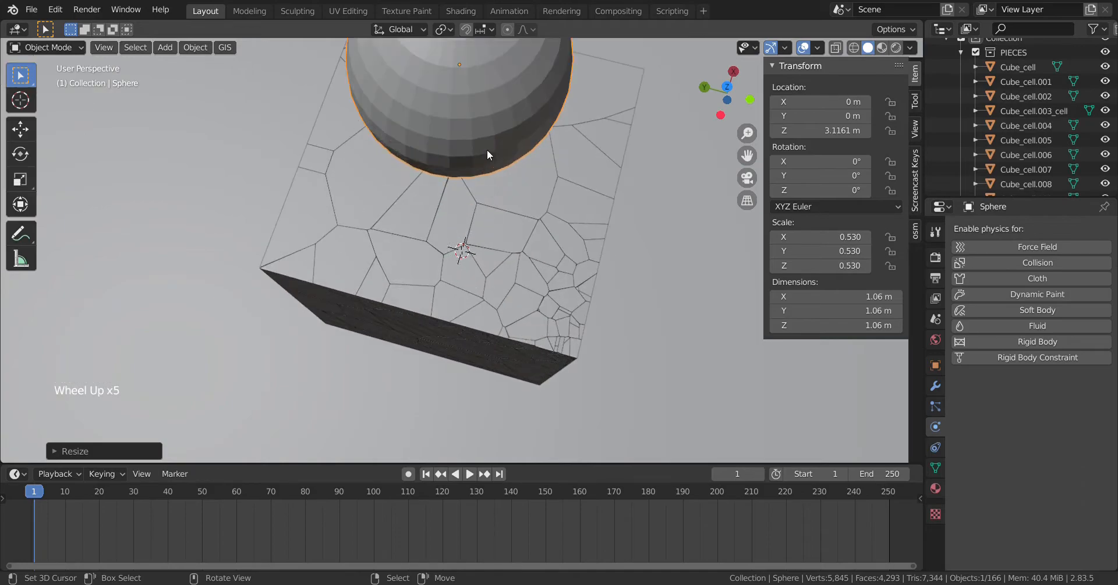
scroll(512, 215, "down", 2)
middle_click_drag(432, 224, 462, 228)
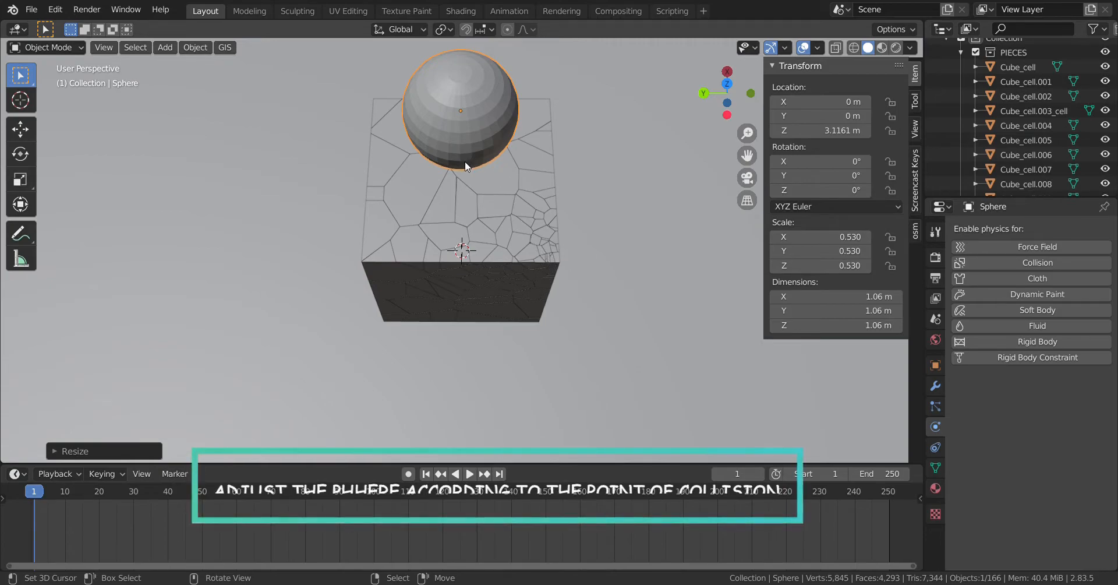
key("g")
key("x")
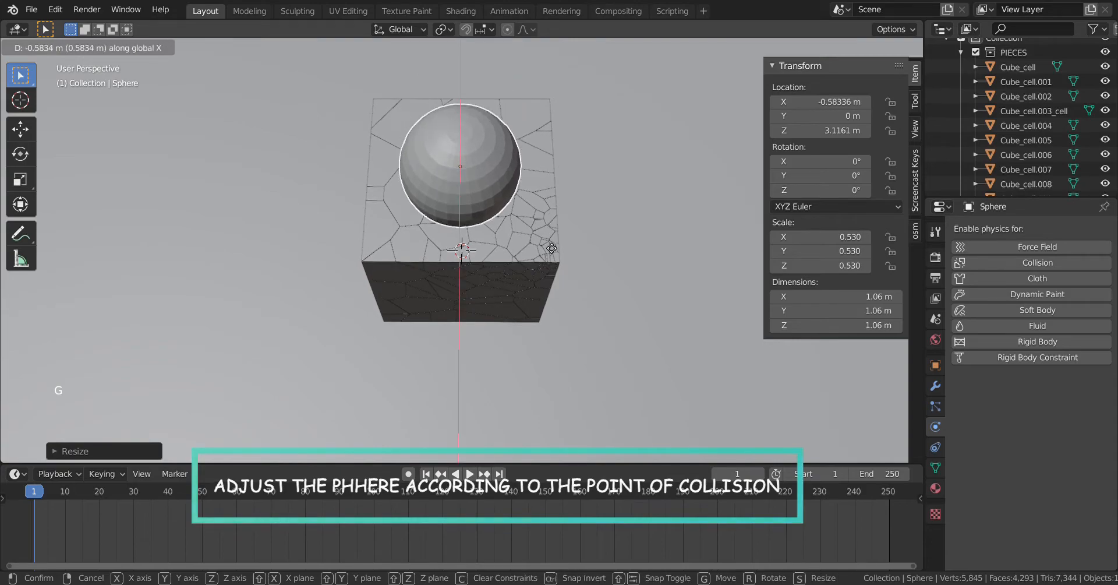
left_click(548, 317)
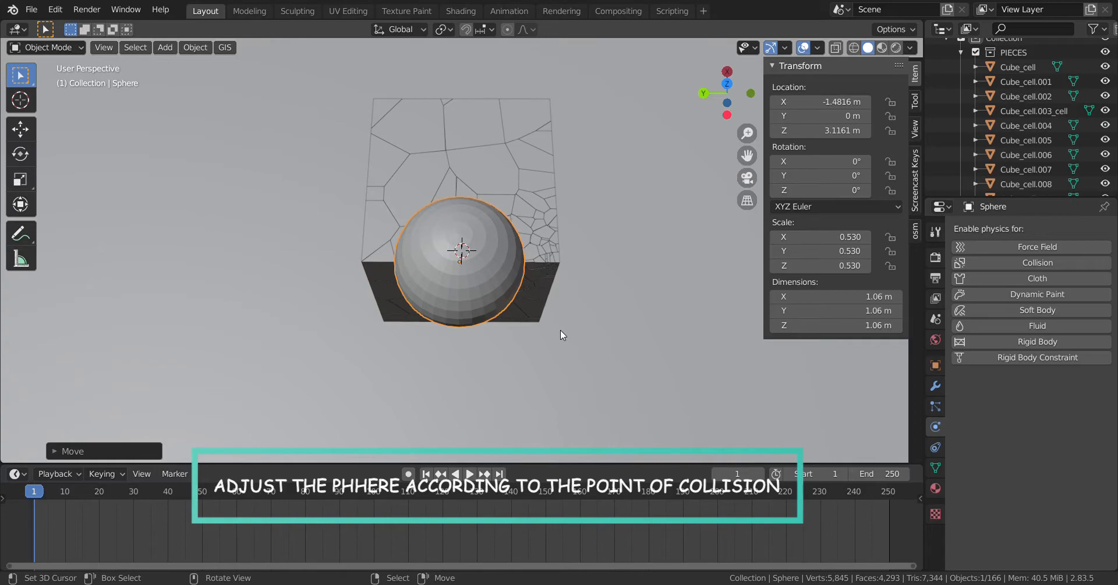
Lower the sphere to about Z 2.23 m and shift it along Y to about -1.0 m, near the densely fractured corner
mouse_move(560, 329)
middle_mouse_down()
mouse_move(516, 330)
mouse_move(421, 290)
mouse_move(551, 312)
middle_mouse_up()
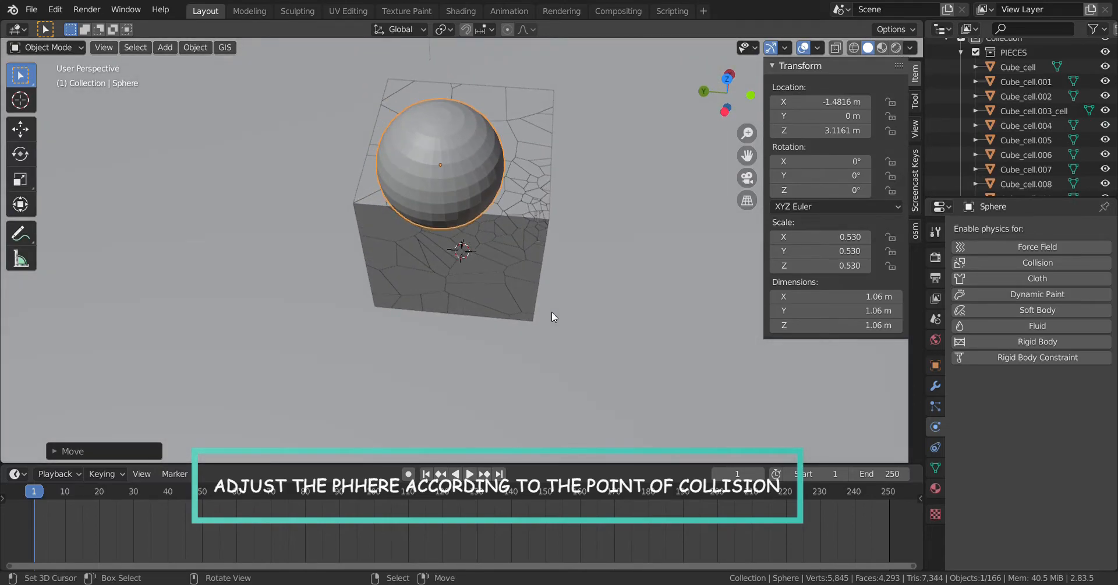
key("g")
key("z")
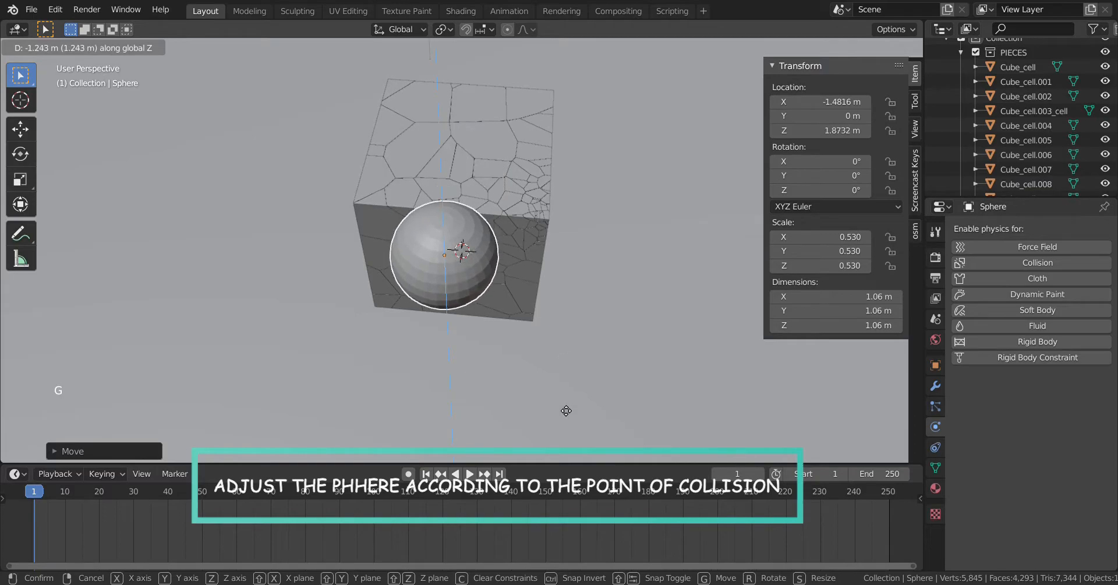
left_click(561, 378)
middle_click_drag(561, 379, 565, 343)
key("g")
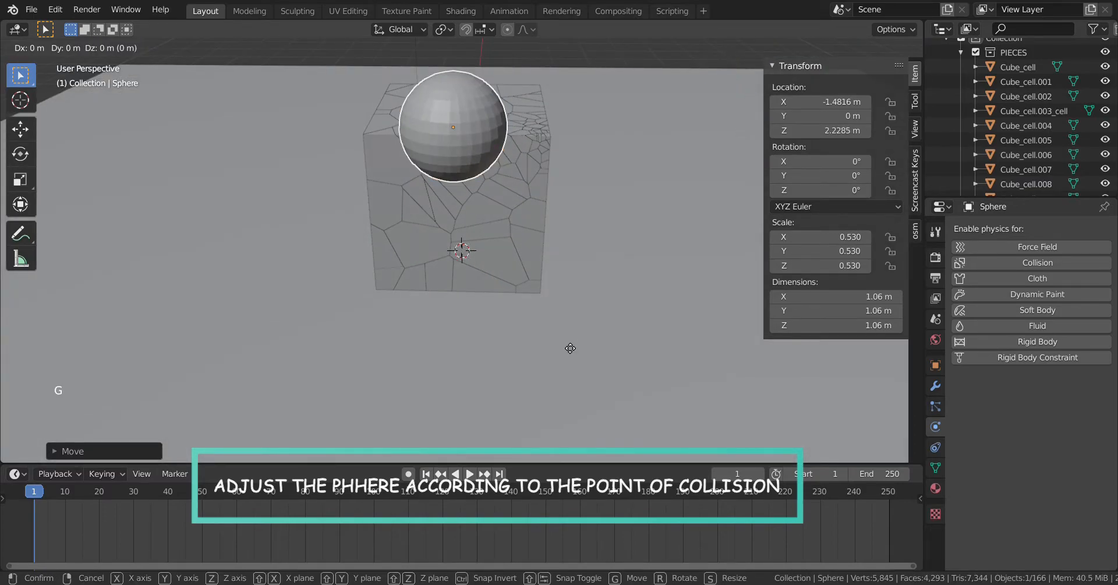
key("y")
left_click(669, 344)
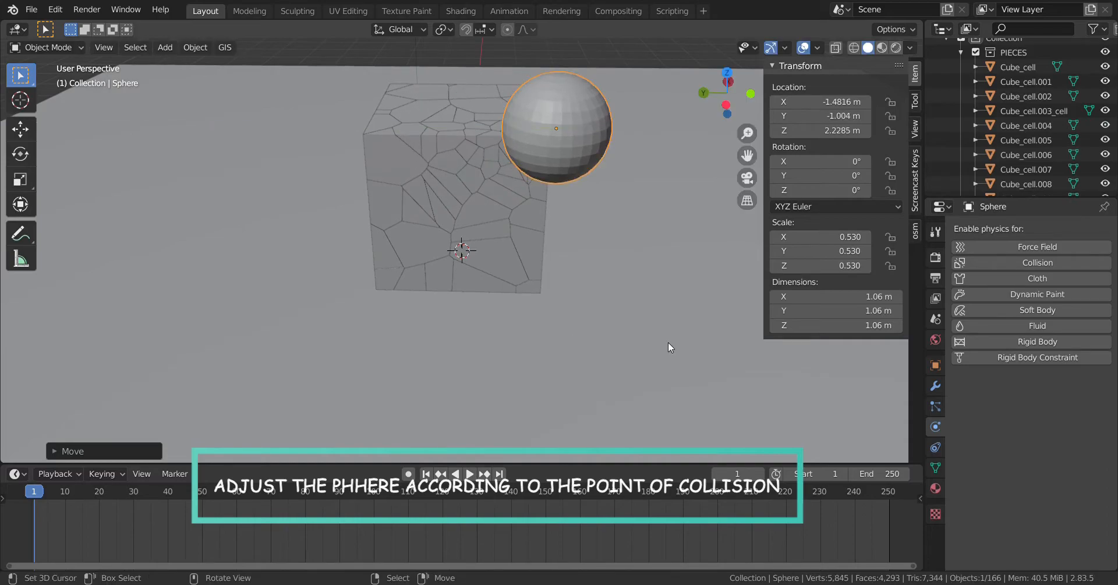
Move the sphere to about Y -1.11 m and X -0.92 m so it meets the cube's densely fractured corner
middle_click_drag(668, 341, 653, 426)
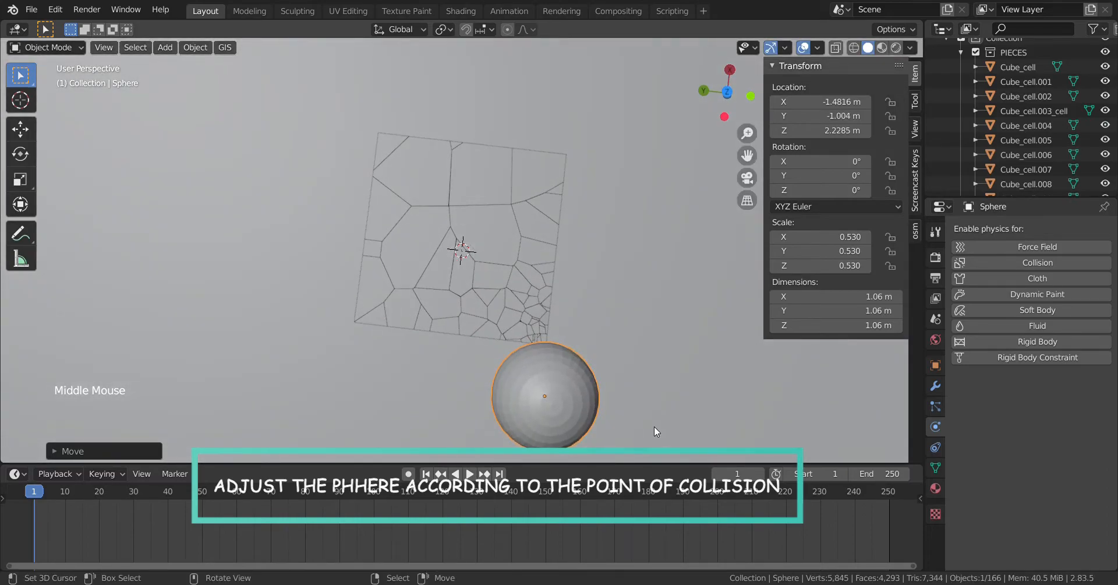
key("g")
key("y")
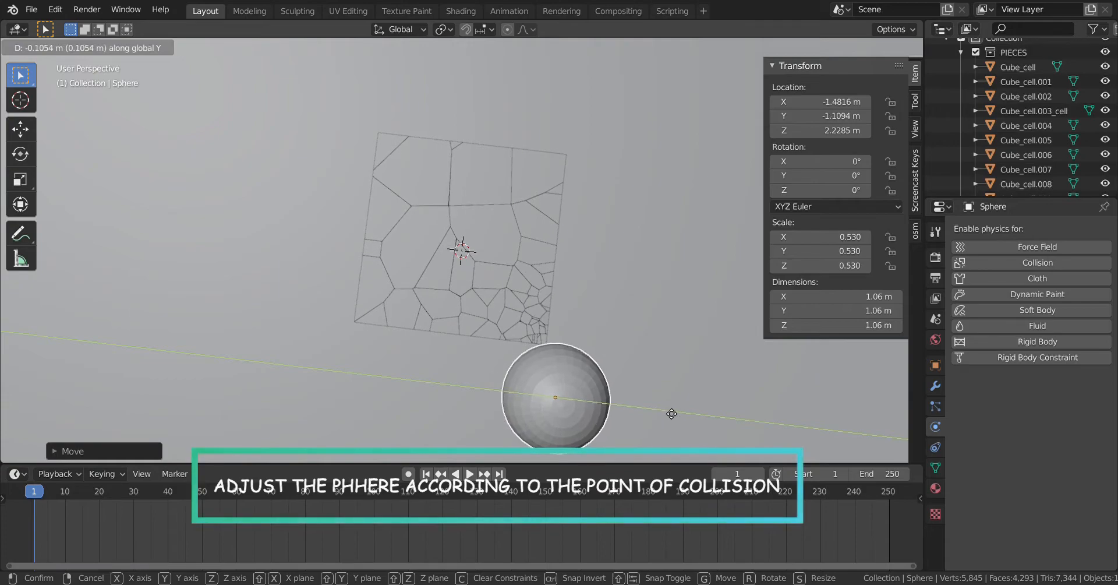
left_click(667, 413)
key("g")
key("z")
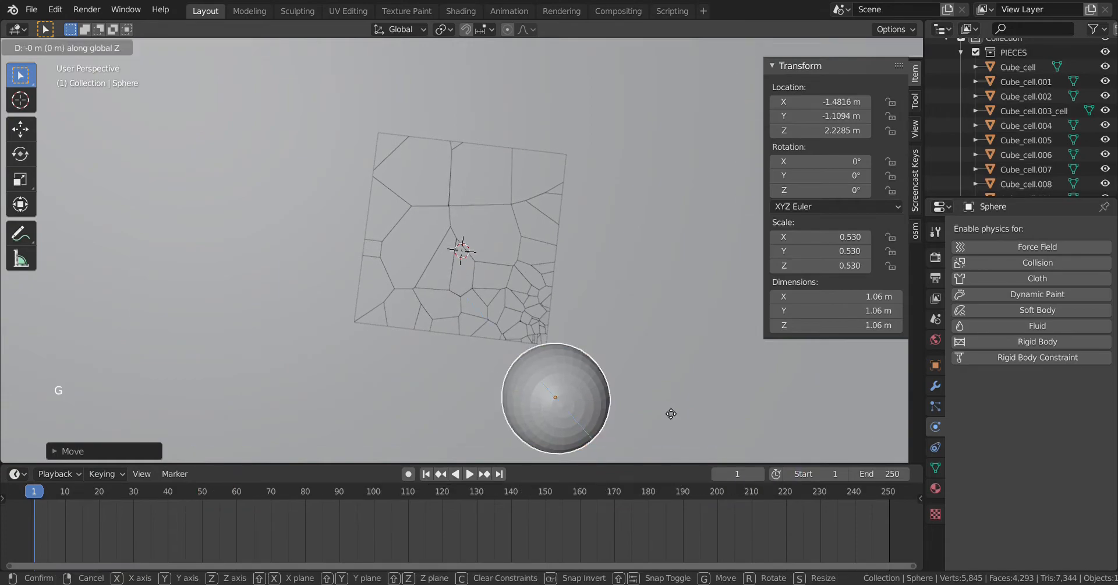
key("x")
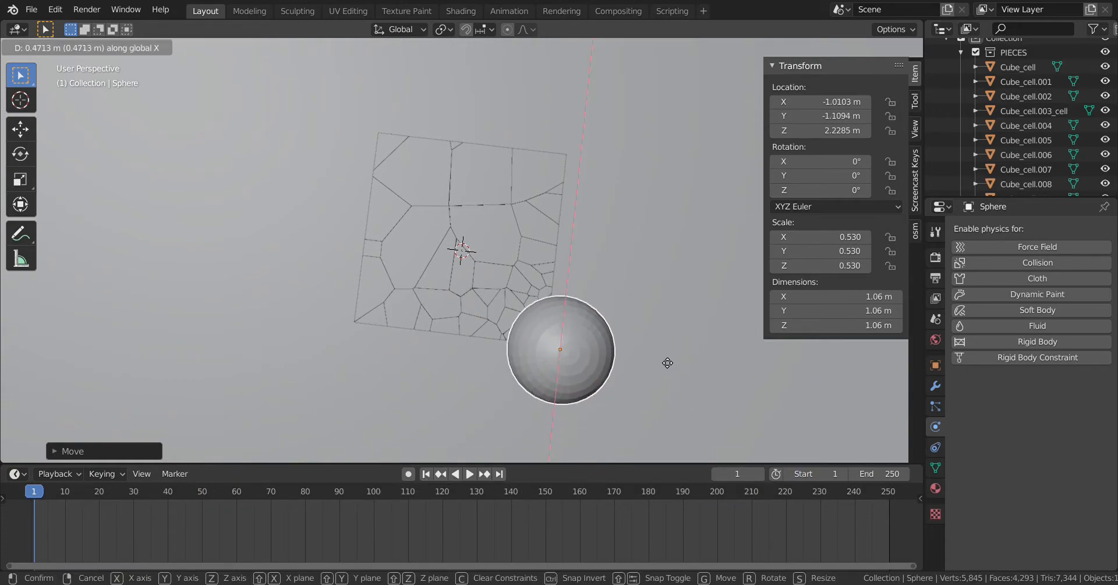
left_click(663, 357)
Lower the sphere along Z to about 2.10 m at the cube's upper corner
middle_click_drag(662, 355, 660, 302)
key("g")
key("z")
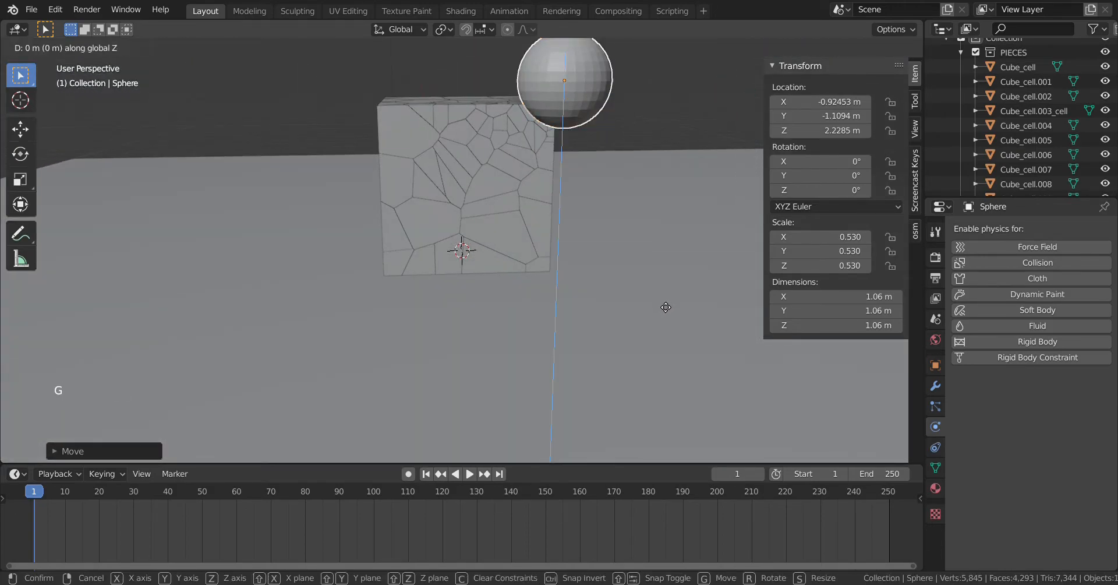
left_click(660, 314)
Move the sphere away from the cube along Y to about -5.17 m, keeping it in the line of impact
mouse_move(661, 314)
middle_mouse_down()
mouse_move(660, 354)
mouse_move(740, 367)
mouse_move(515, 383)
mouse_move(641, 331)
mouse_move(798, 348)
mouse_move(590, 345)
mouse_move(655, 333)
middle_mouse_up()
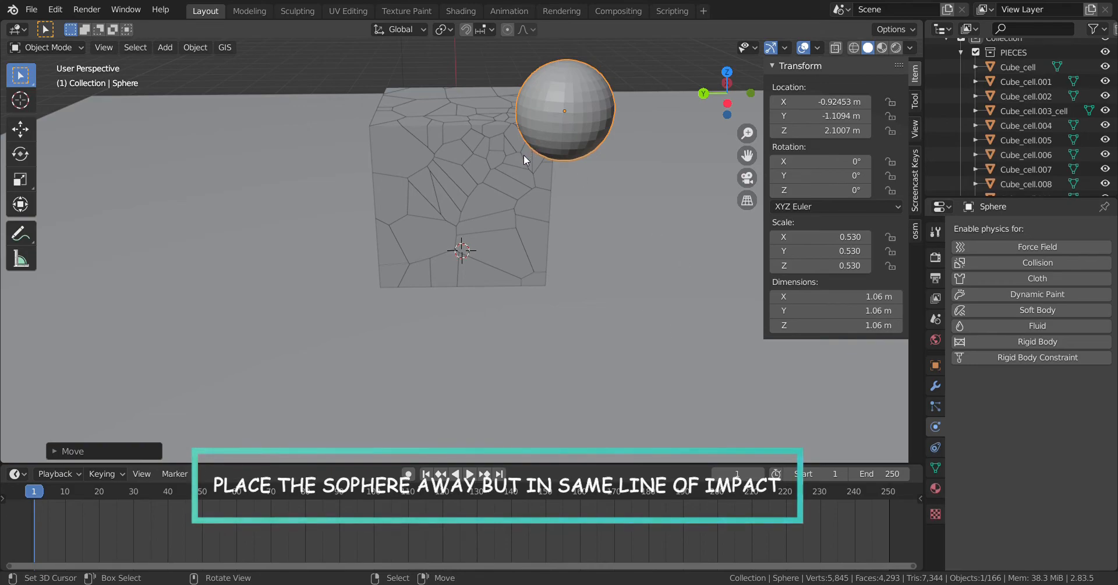
key("g")
key("y")
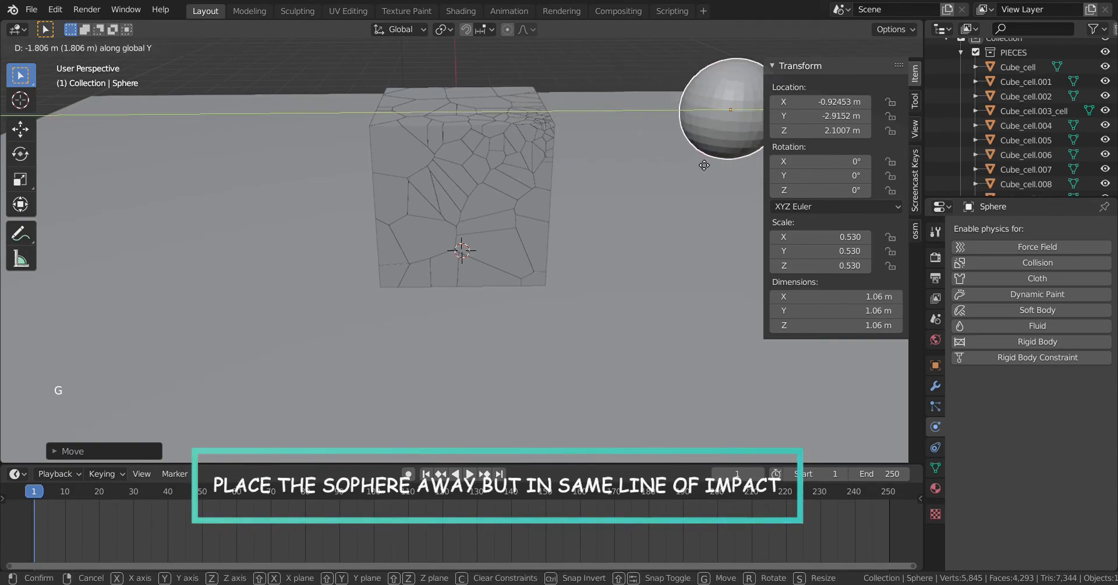
left_click(527, 230)
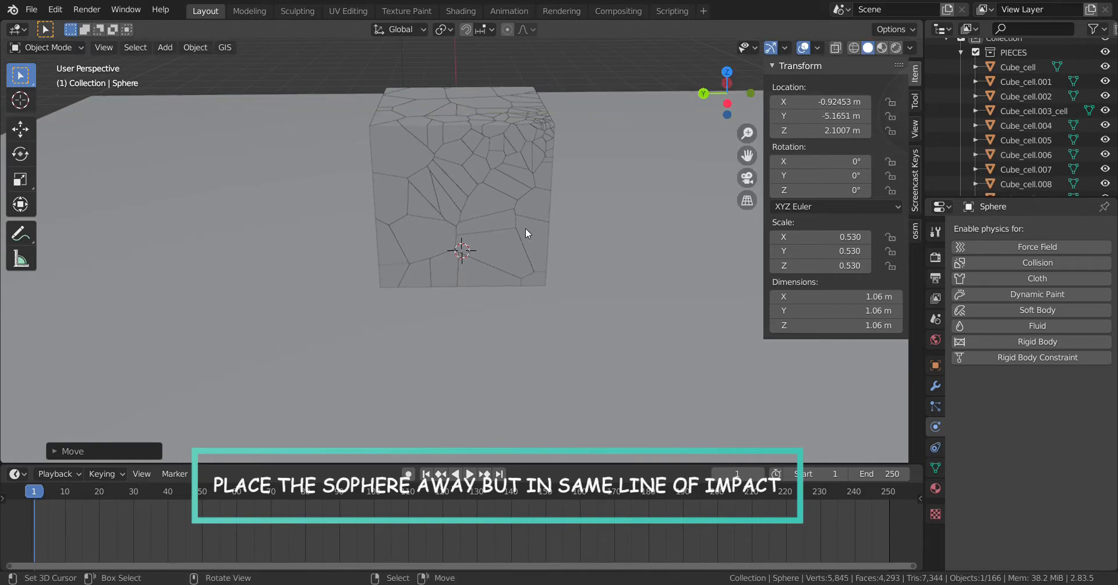
Insert location keyframes for the sphere at frame 1, with it at its starting position away from the cube
scroll(530, 270, "down", 3)
scroll(539, 268, "down", 1)
scroll(586, 279, "up", 1)
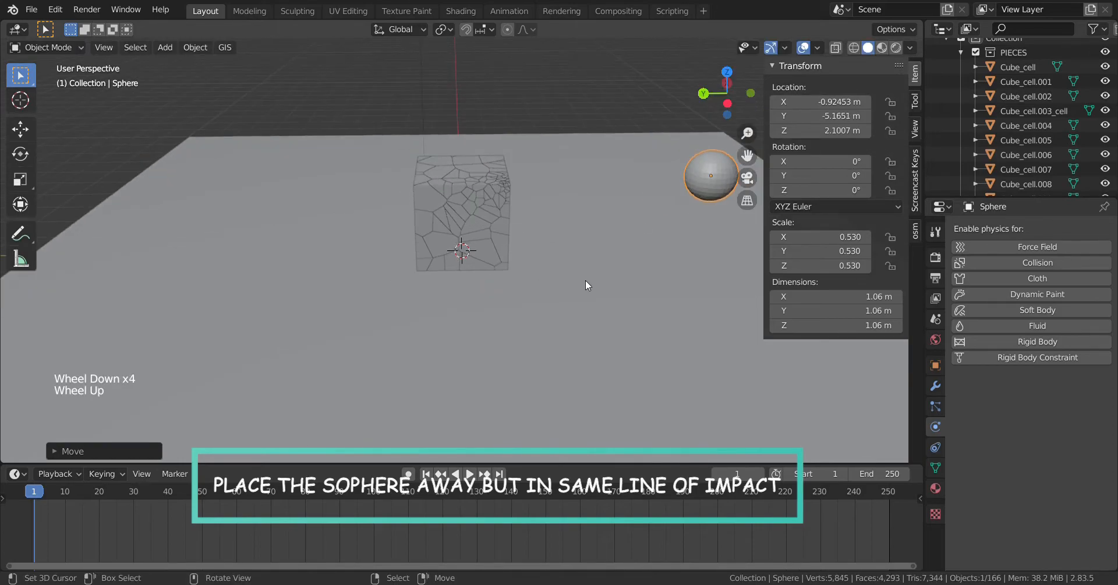
middle_click_drag(603, 302, 581, 313)
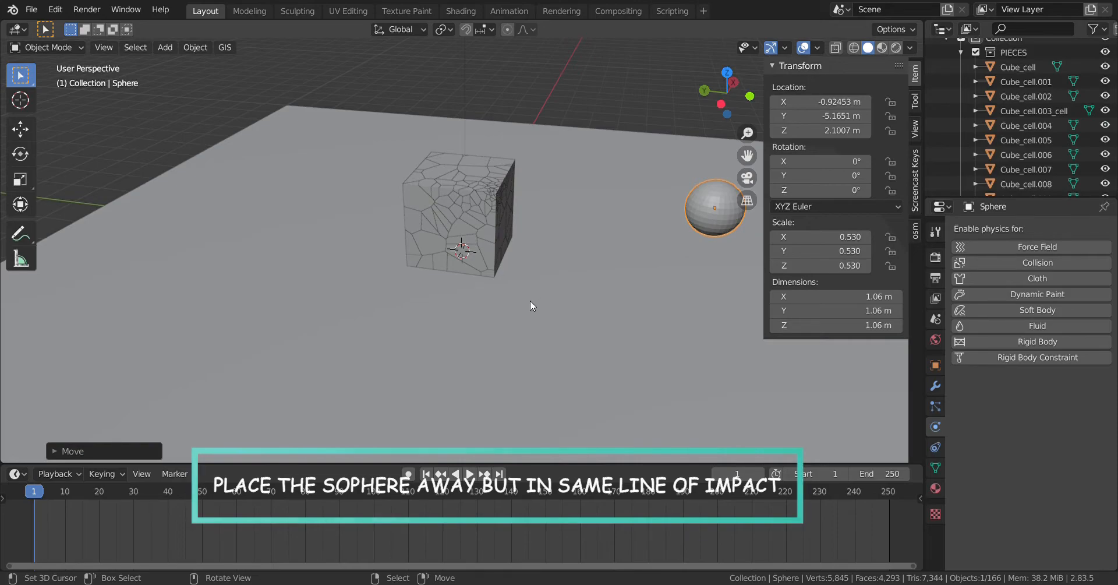
left_click(935, 365)
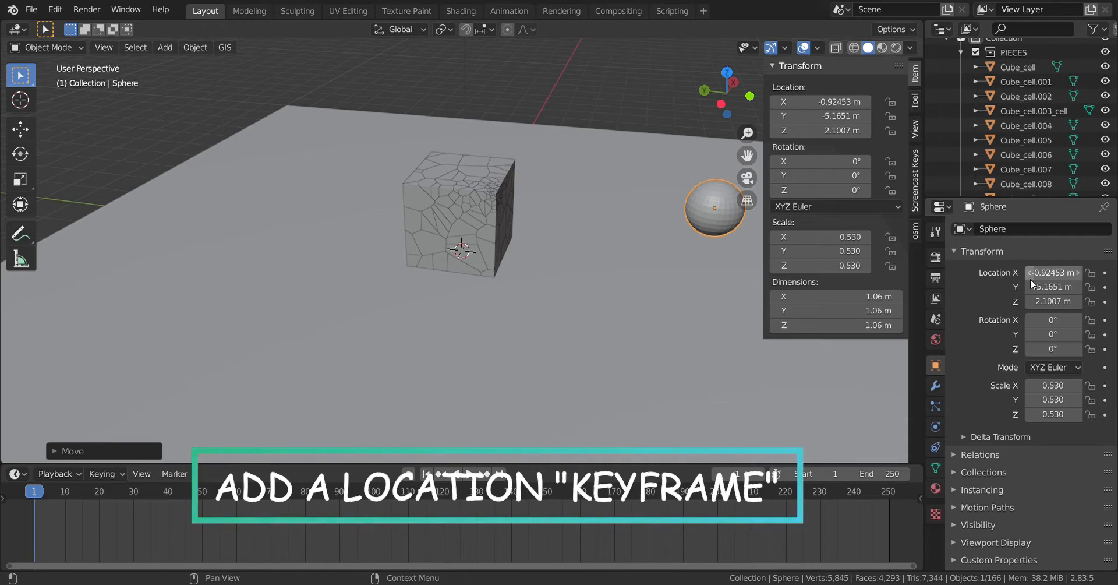
right_click(1059, 288)
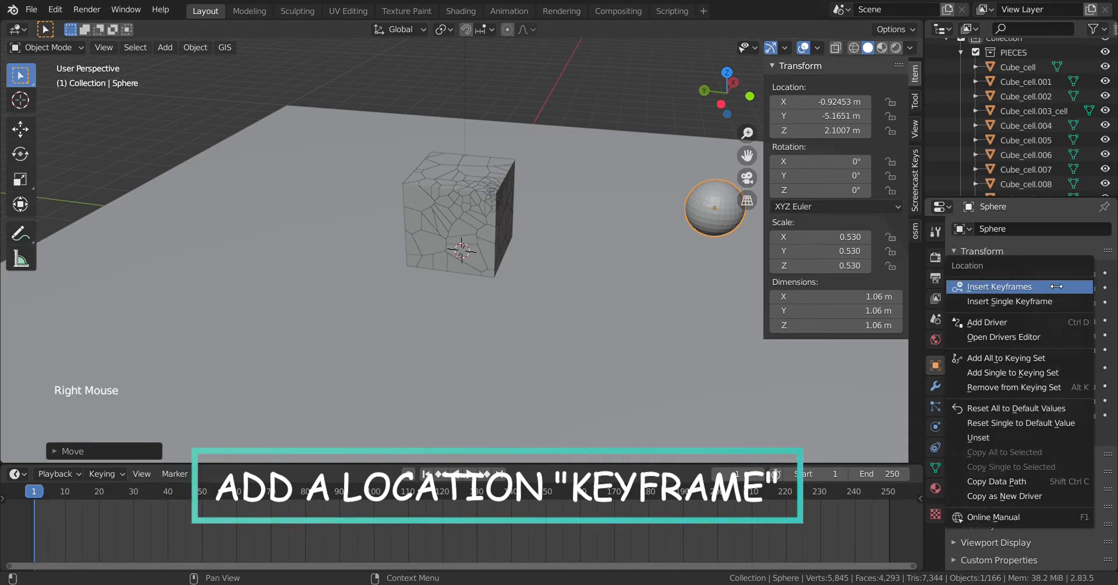
left_click(1009, 288)
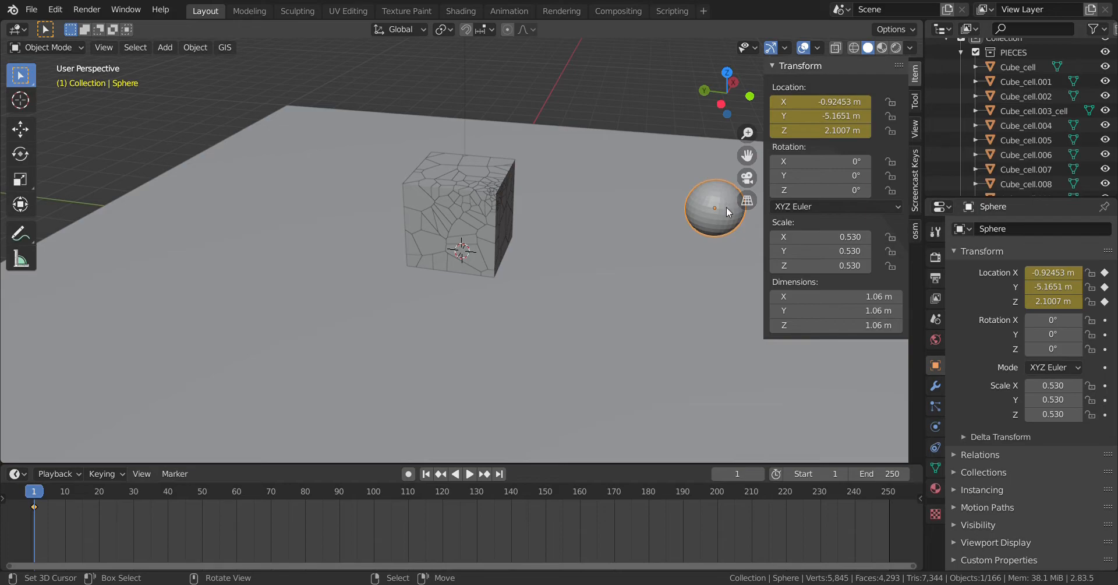
key("g")
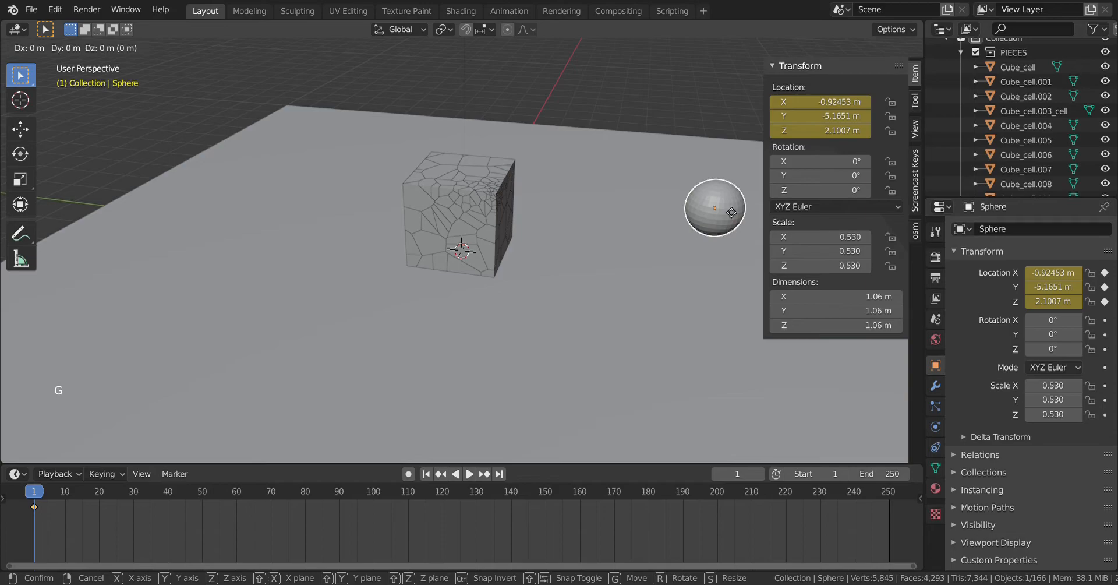
key("y")
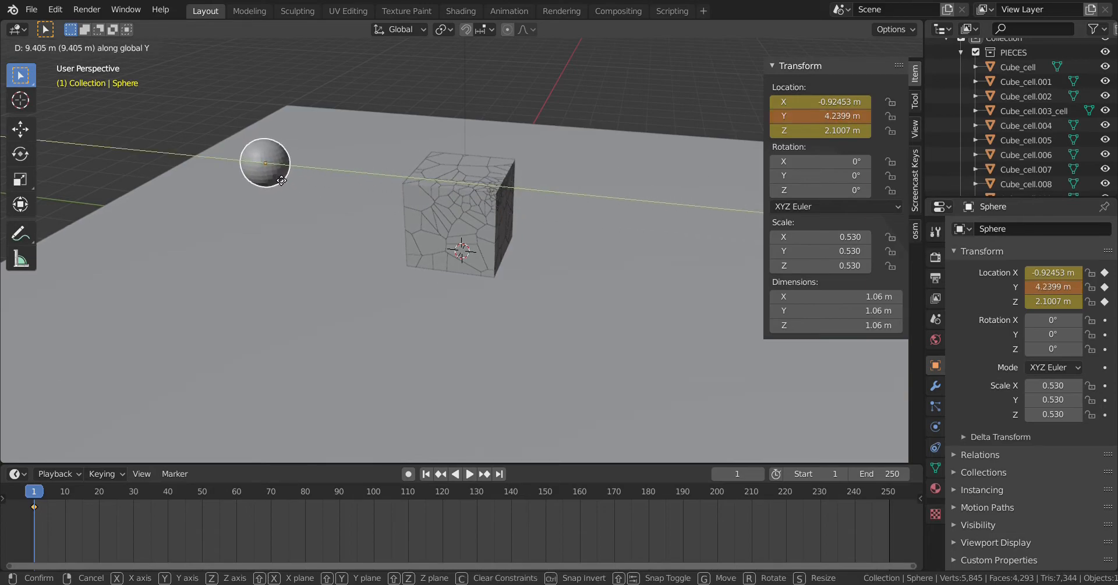
left_click(278, 178)
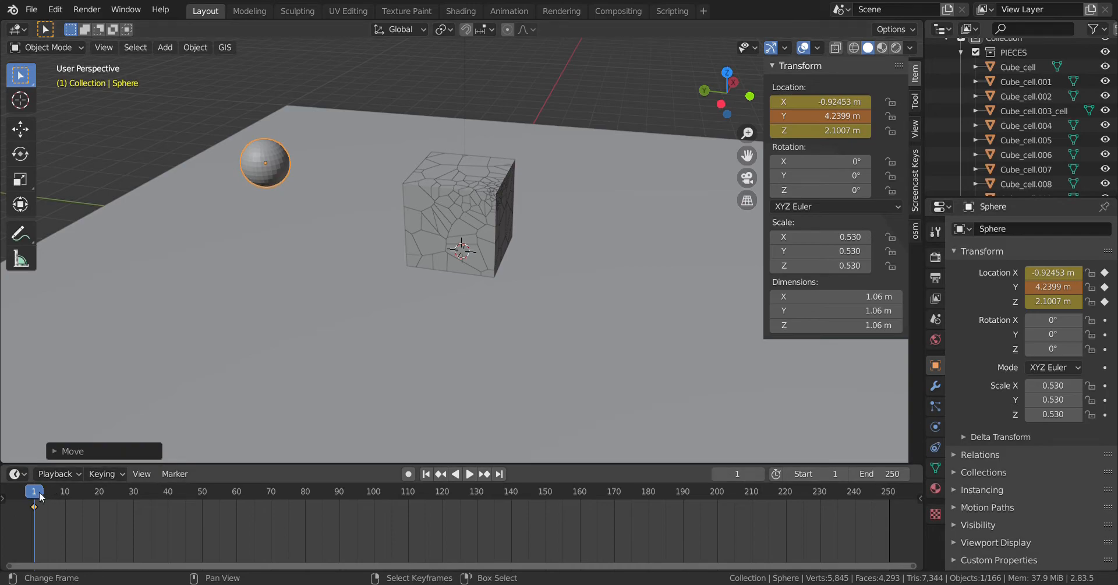
At frame 40, move the sphere along Y past the cube to about 4.02 m on the far side
left_click_drag(40, 496, 170, 497)
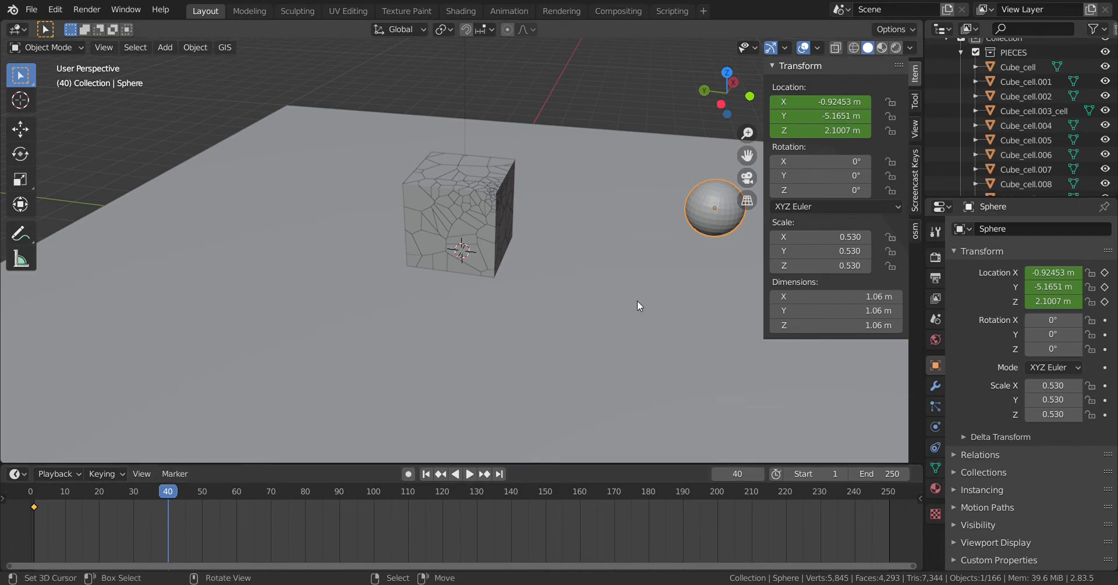
key("g")
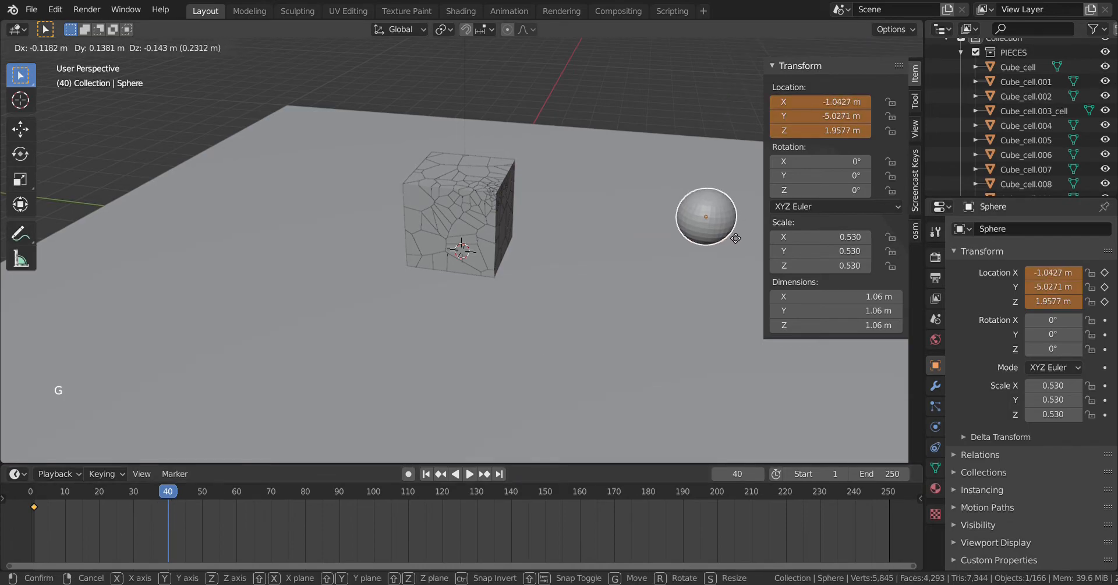
key("y")
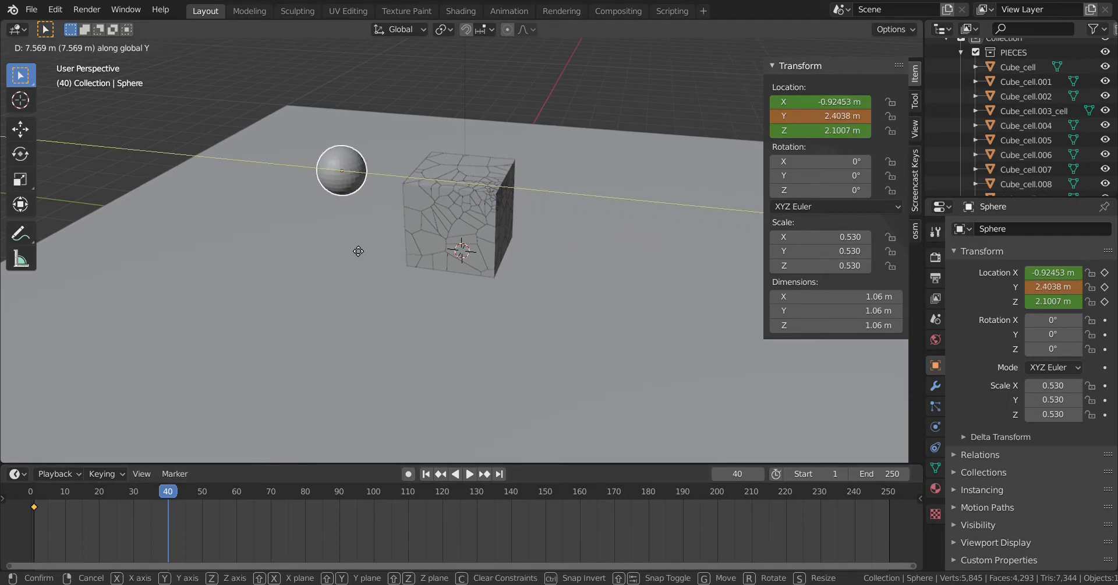
left_click(303, 255)
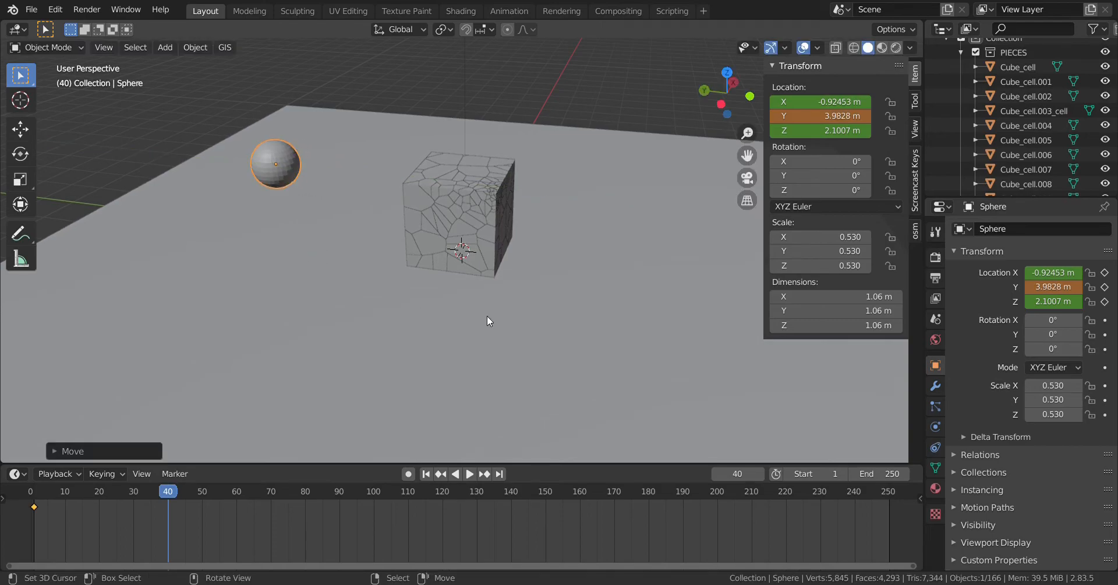
middle_click_drag(489, 319, 396, 303)
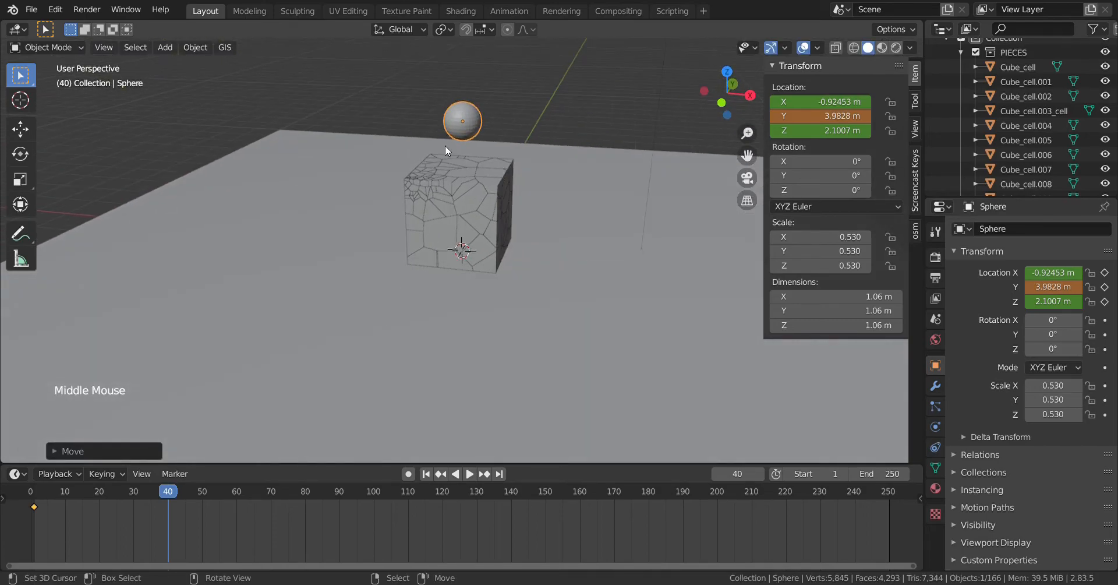
right_click(477, 121)
key("g")
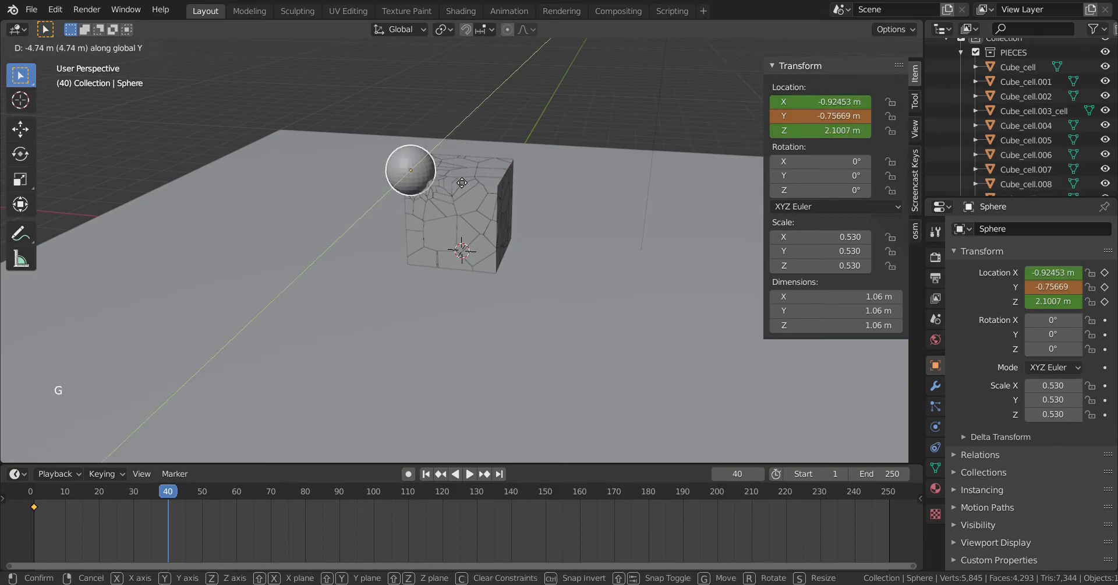
left_click(489, 147)
middle_click_drag(478, 256, 614, 255)
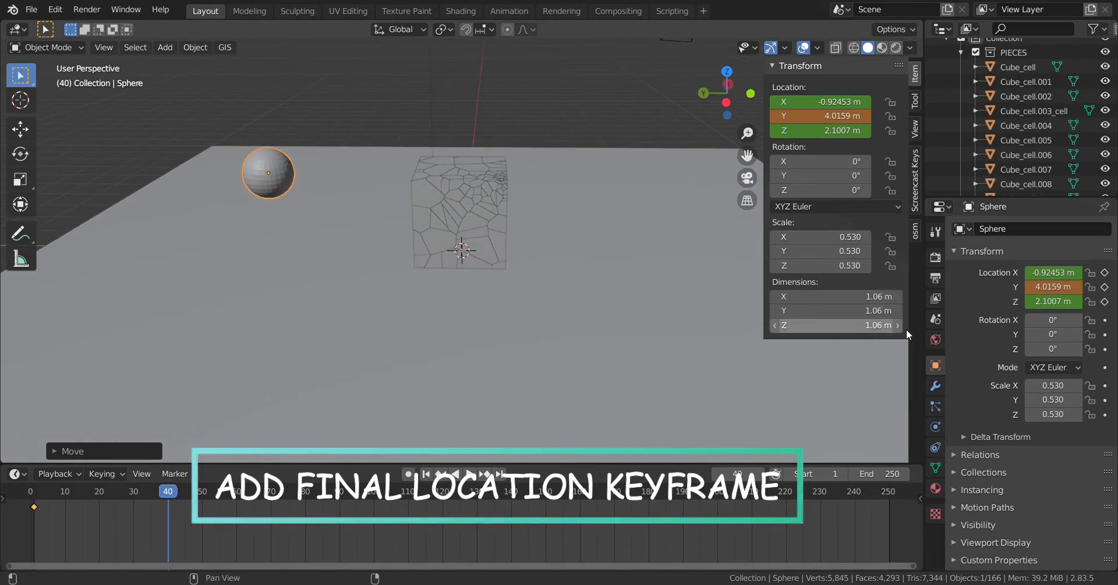
Insert location keyframes for the sphere's end position at frame 40
right_click(1049, 287)
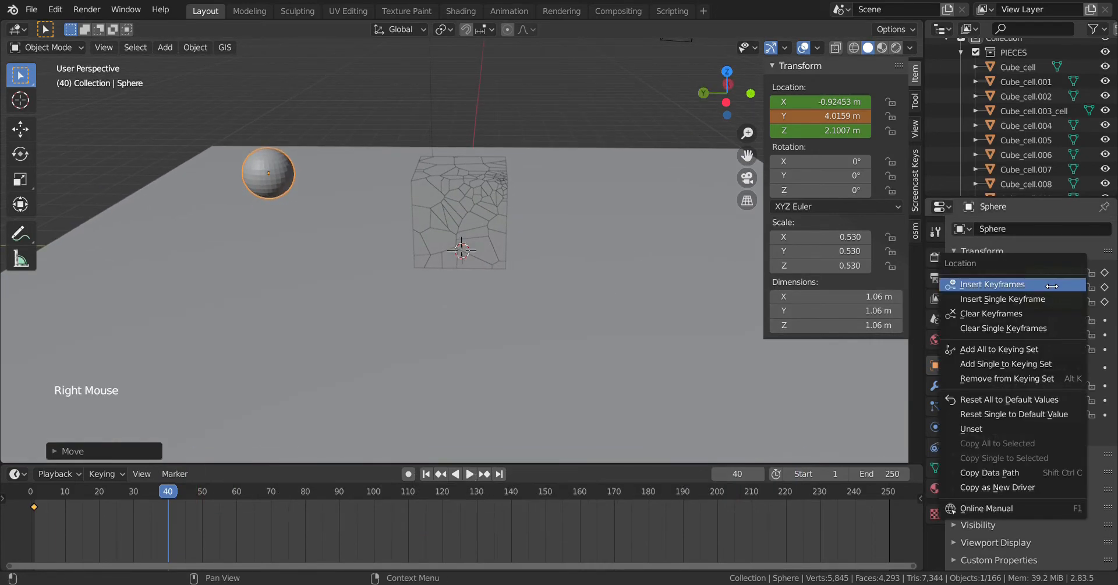
left_click(1020, 287)
scroll(450, 272, "down", 1)
scroll(506, 270, "up", 3)
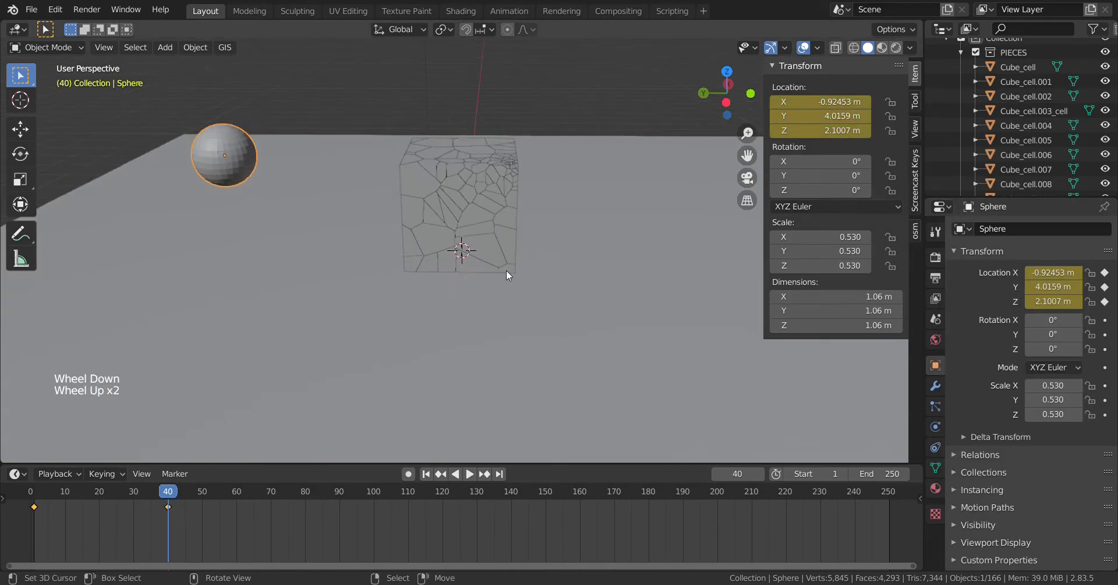
scroll(508, 271, "down", 1)
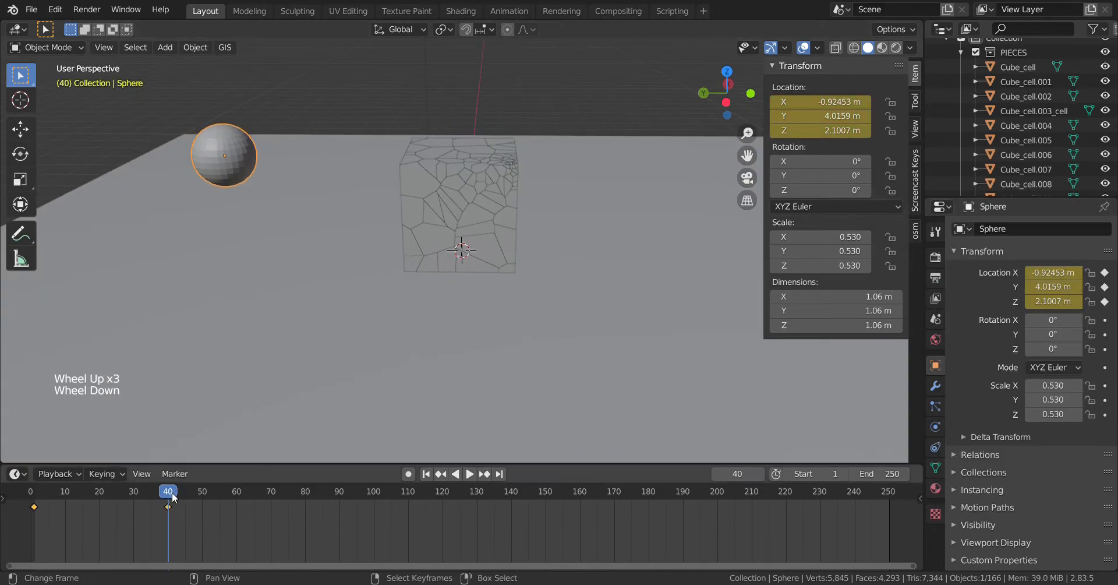
Return to frame 1 and make the sphere an active rigid body with Animated enabled
left_click_drag(168, 494, 33, 536)
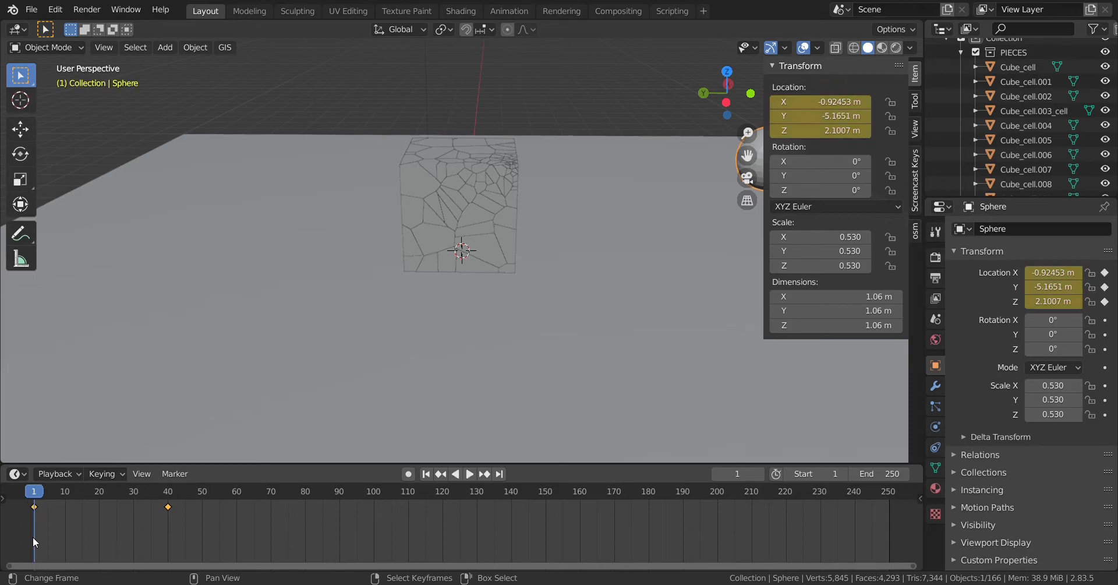
scroll(487, 397, "down", 1)
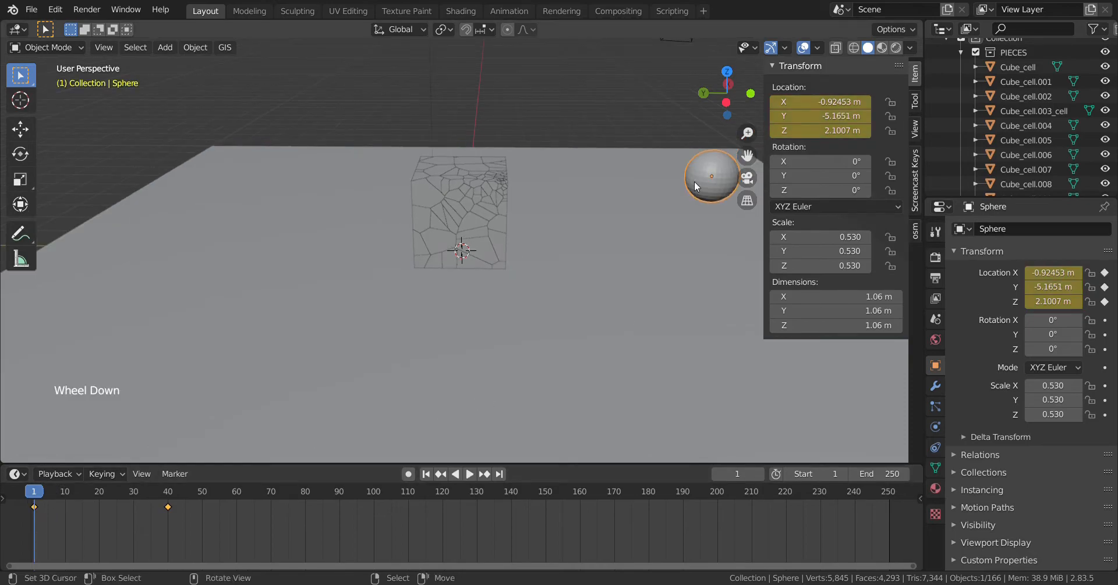
right_click(700, 173)
right_click(700, 173)
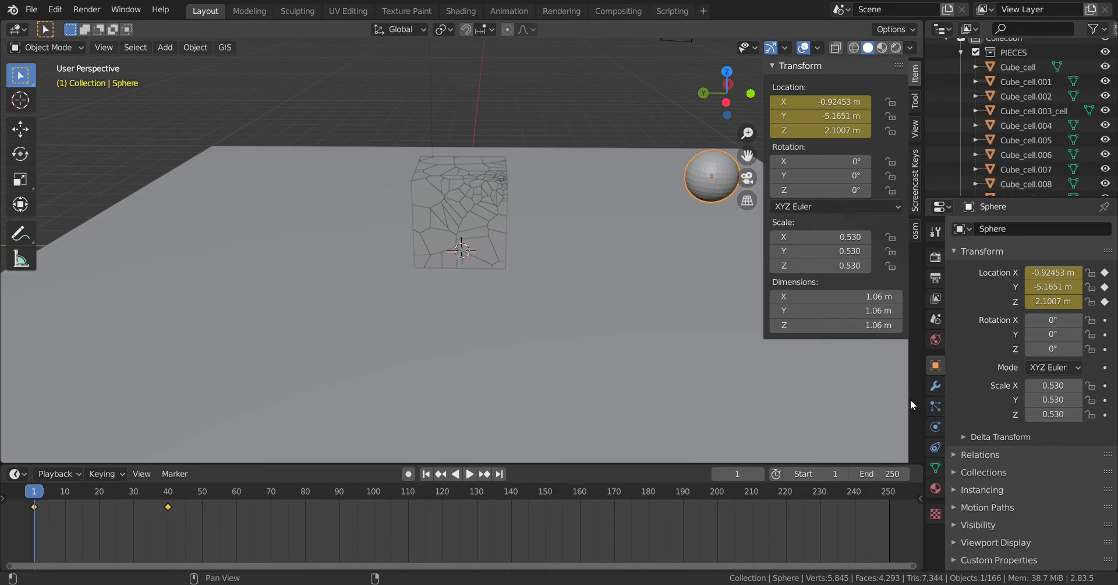
left_click(935, 427)
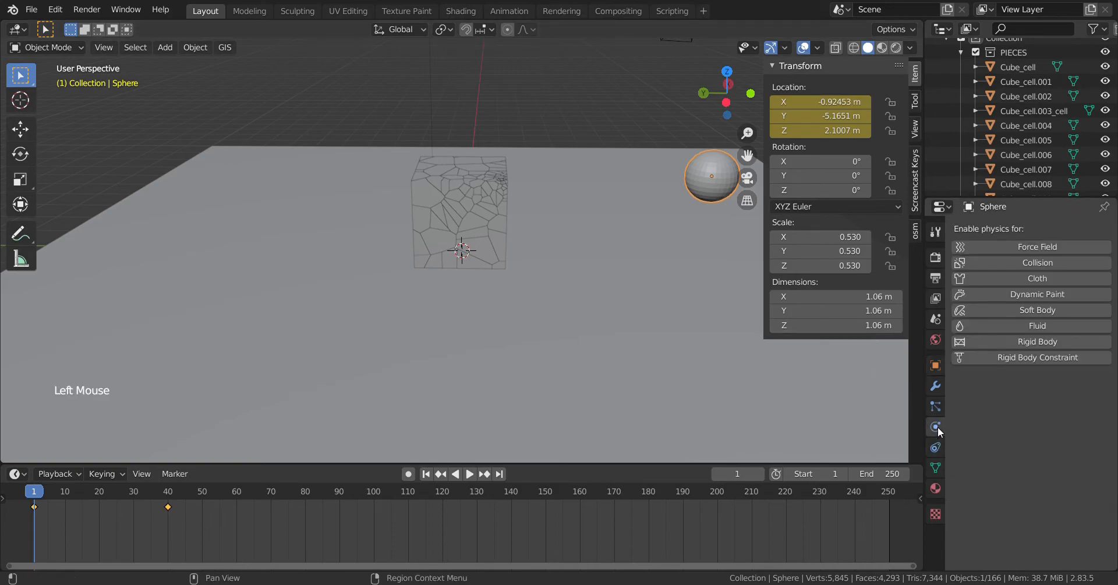
left_click(1024, 343)
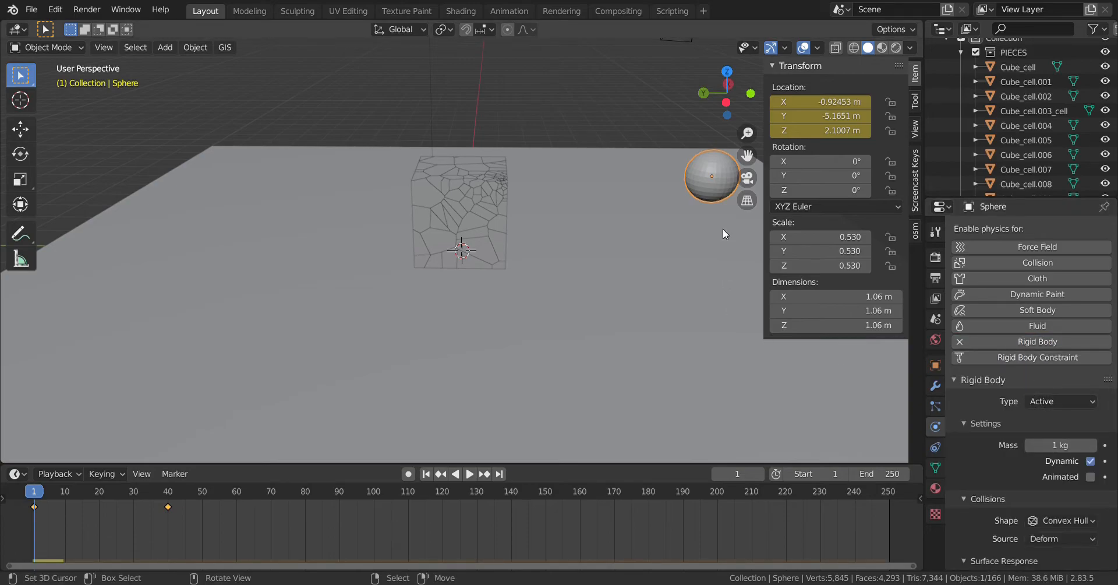
left_click(1086, 481)
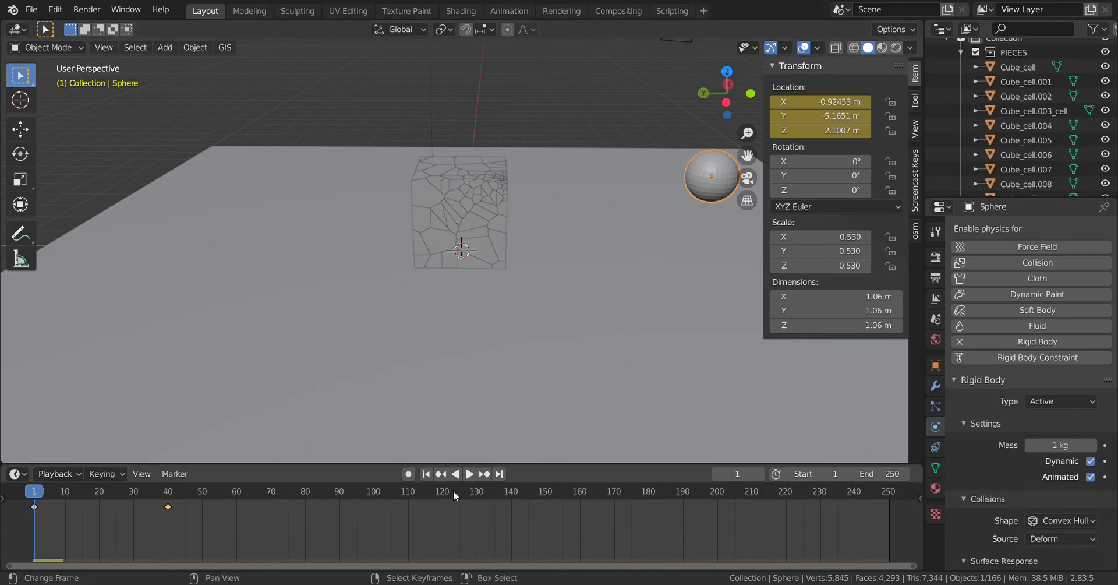
Play the simulation twice from frame 1 to check the sphere's impact on the cube, and return to frame 1
key("space")
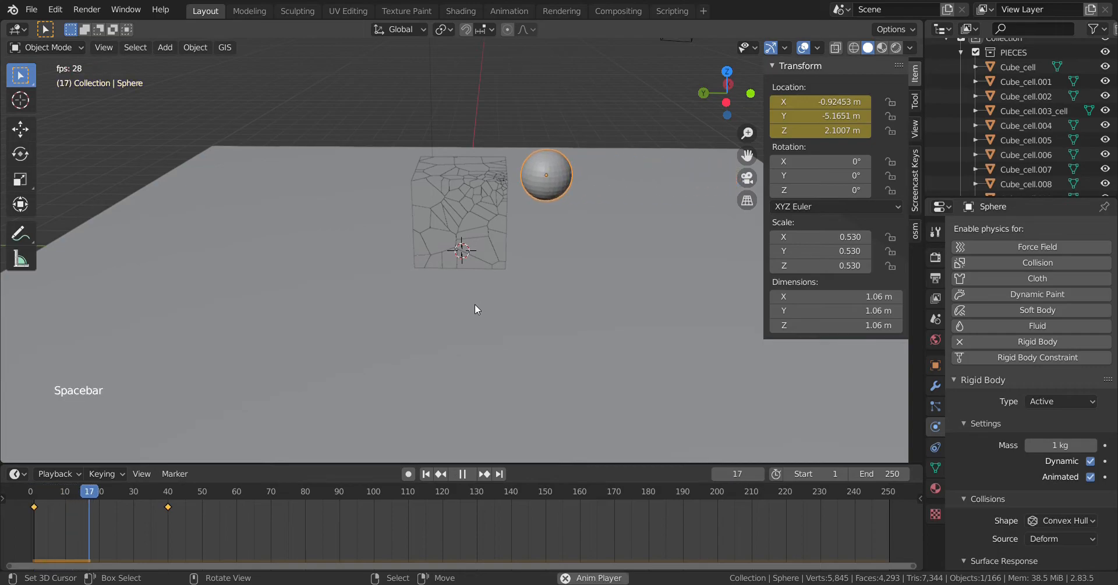
key("space")
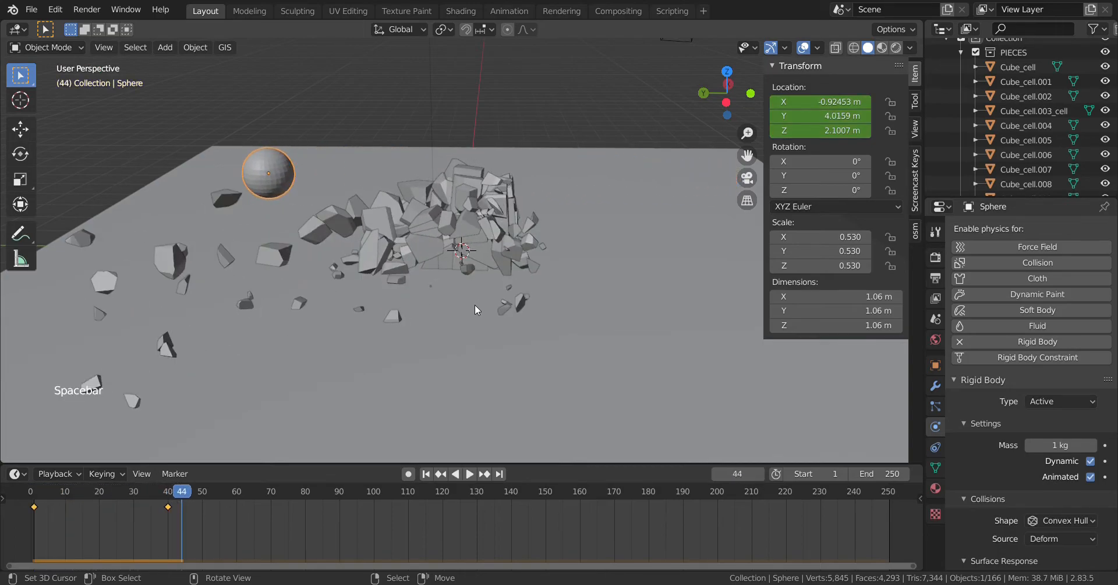
left_click_drag(182, 492, 34, 498)
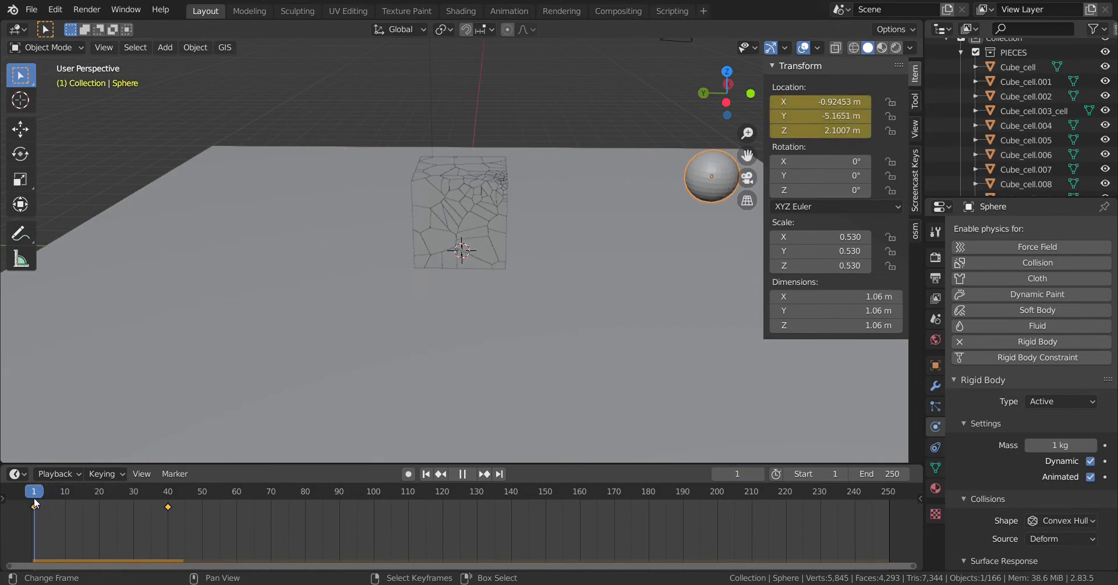
key("space")
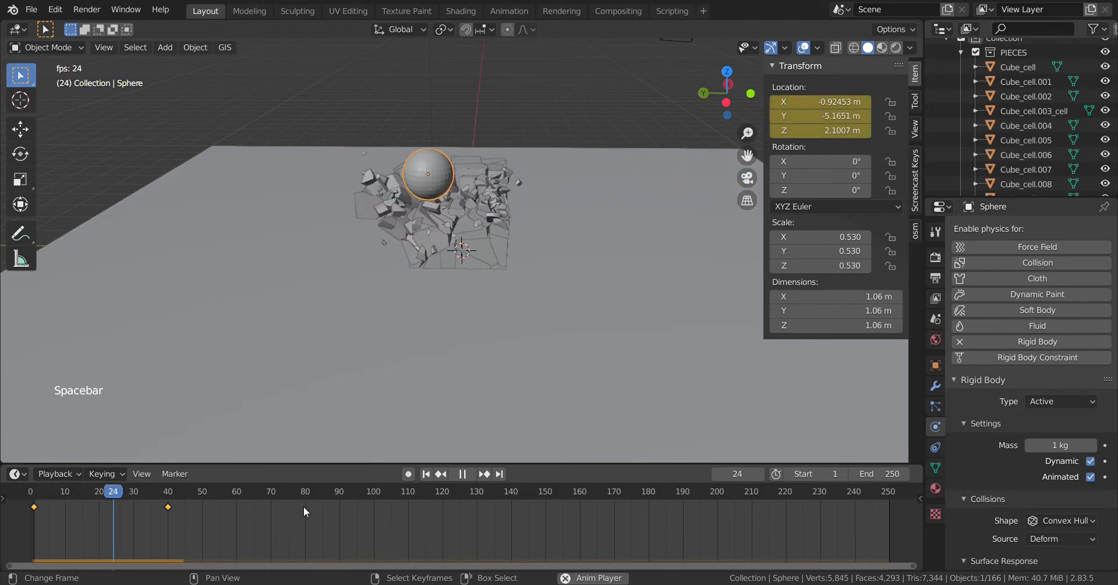
key("space")
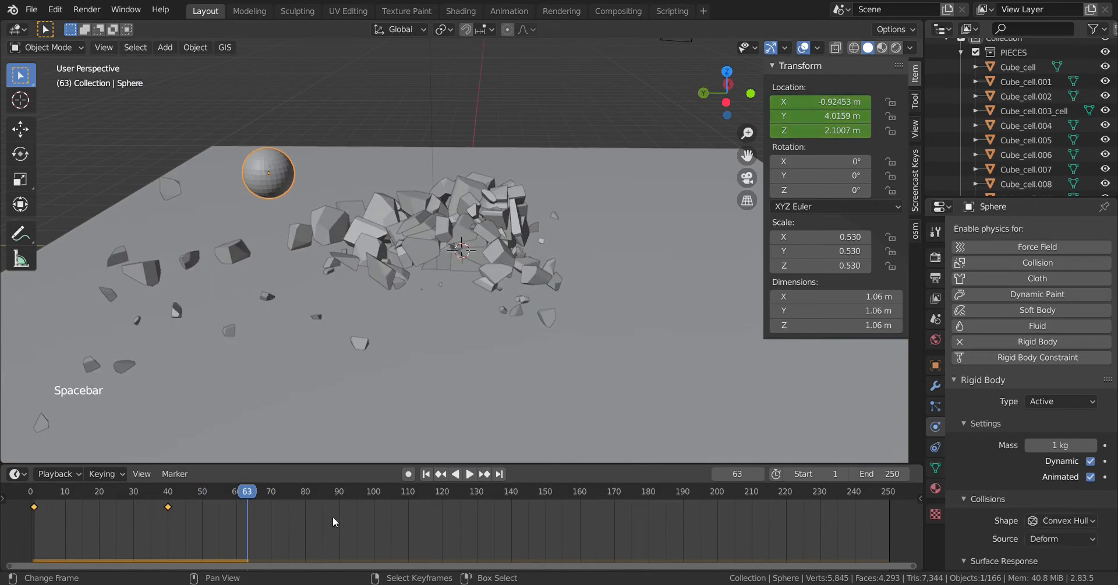
left_click_drag(246, 493, 32, 525)
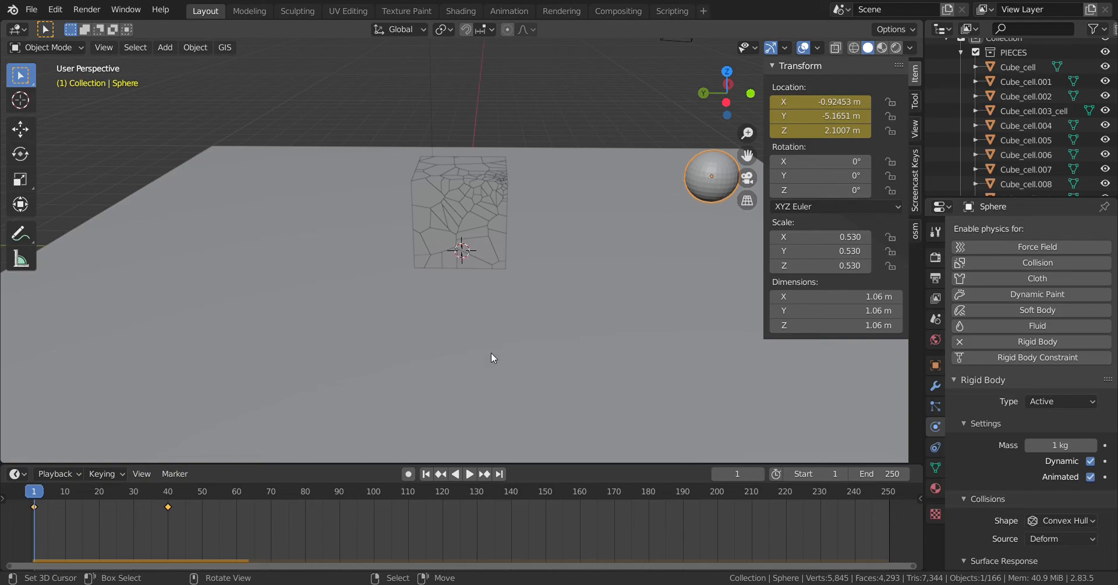
Go to frame 17, just before the sphere hits the cube, and keyframe its rigid body Animated setting as enabled
left_click(53, 492)
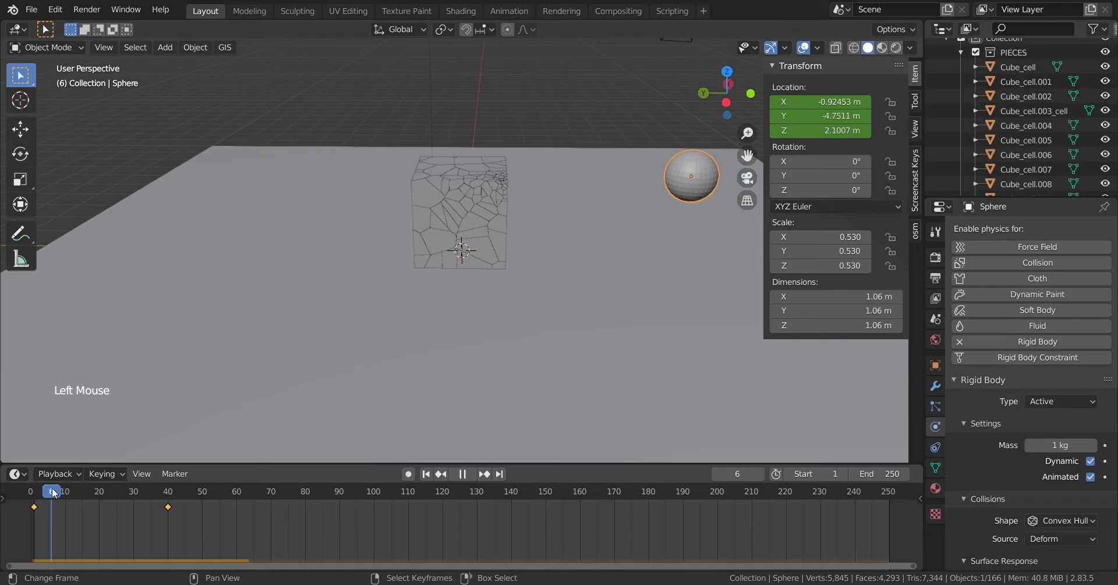
left_click_drag(53, 492, 72, 491)
left_click_drag(78, 492, 92, 497)
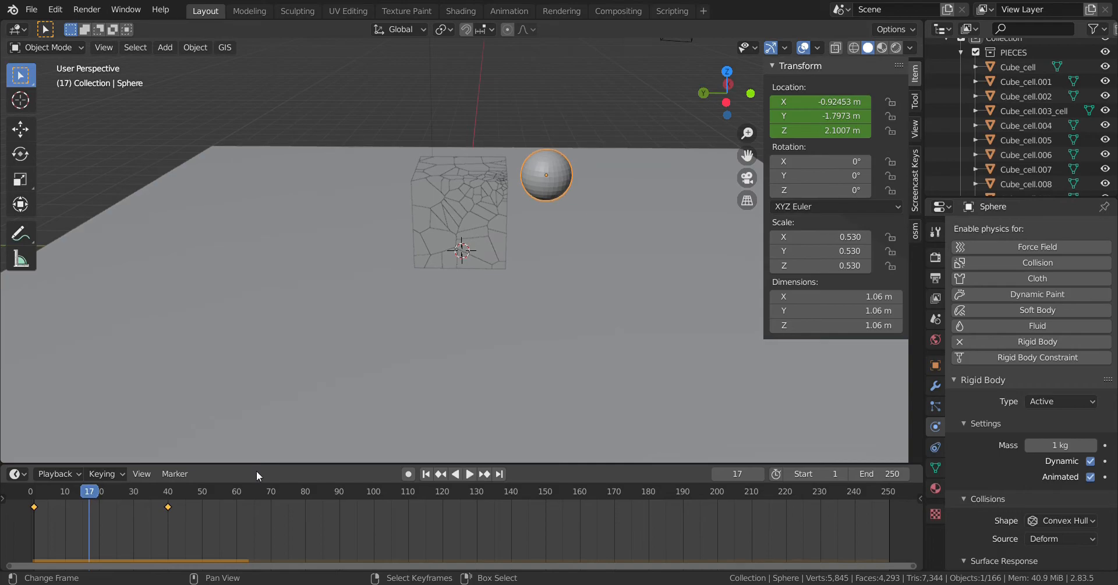
scroll(456, 280, "up", 2)
scroll(596, 144, "up", 1)
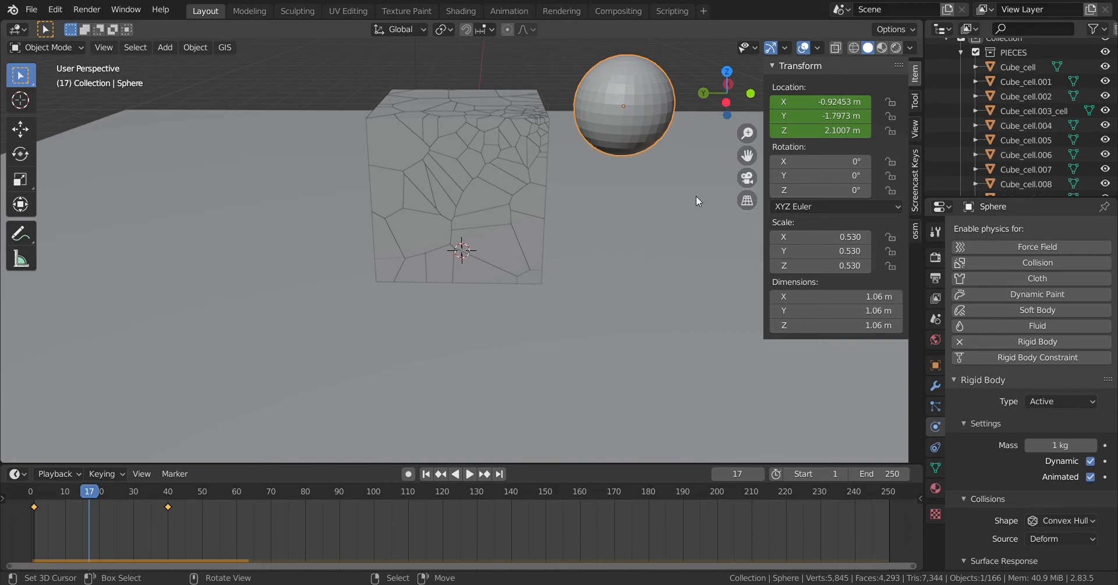
right_click(1079, 474)
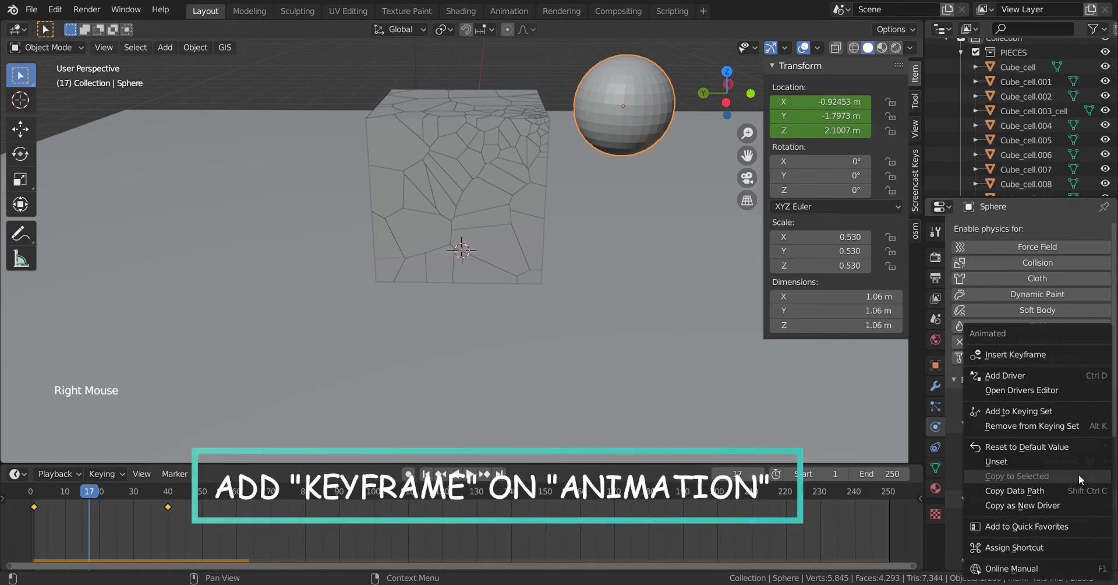
left_click(1033, 354)
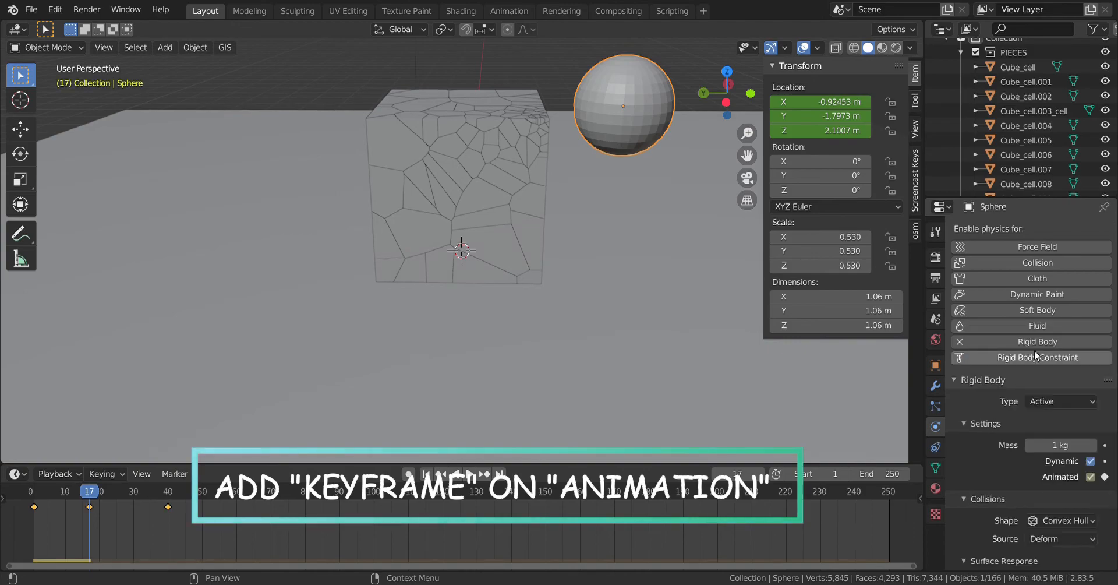
Go to frame 18, disable the sphere's rigid body Animated setting and insert a keyframe for it
left_click(88, 493)
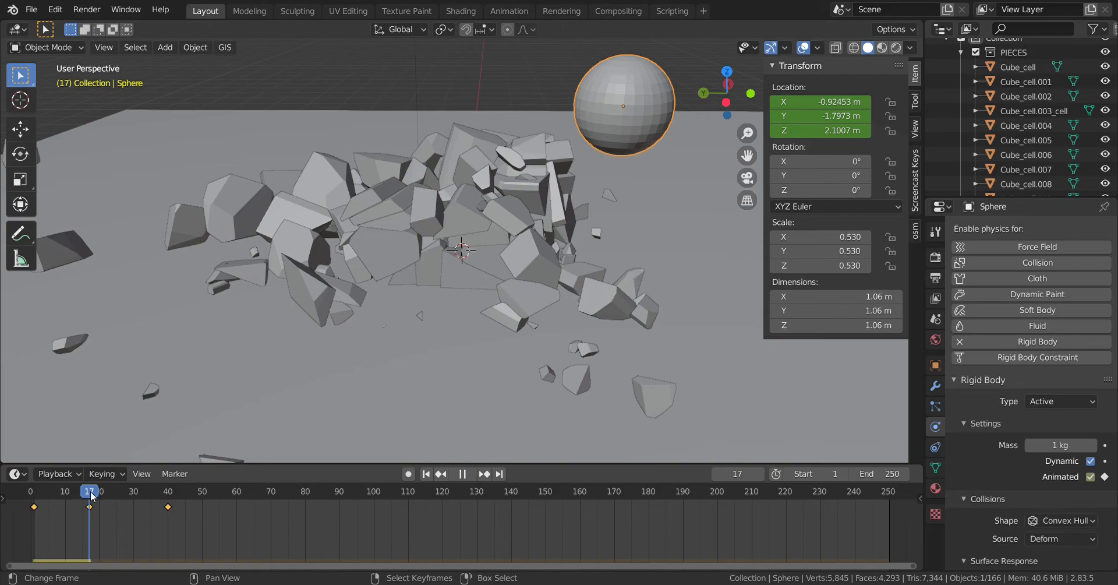
key("space")
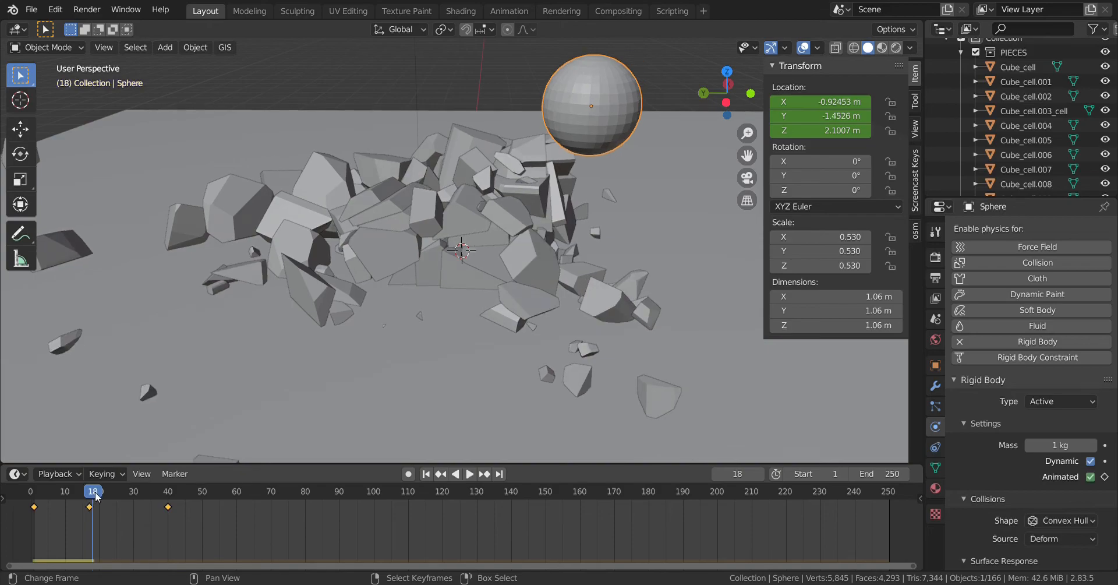
left_click(1091, 478)
right_click(1089, 481)
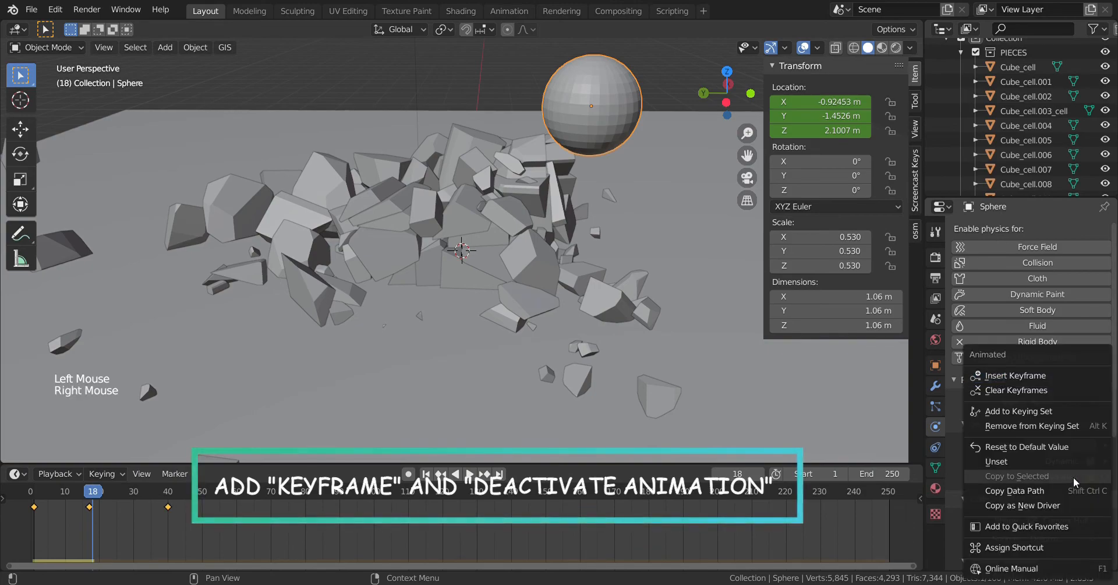
left_click(1007, 374)
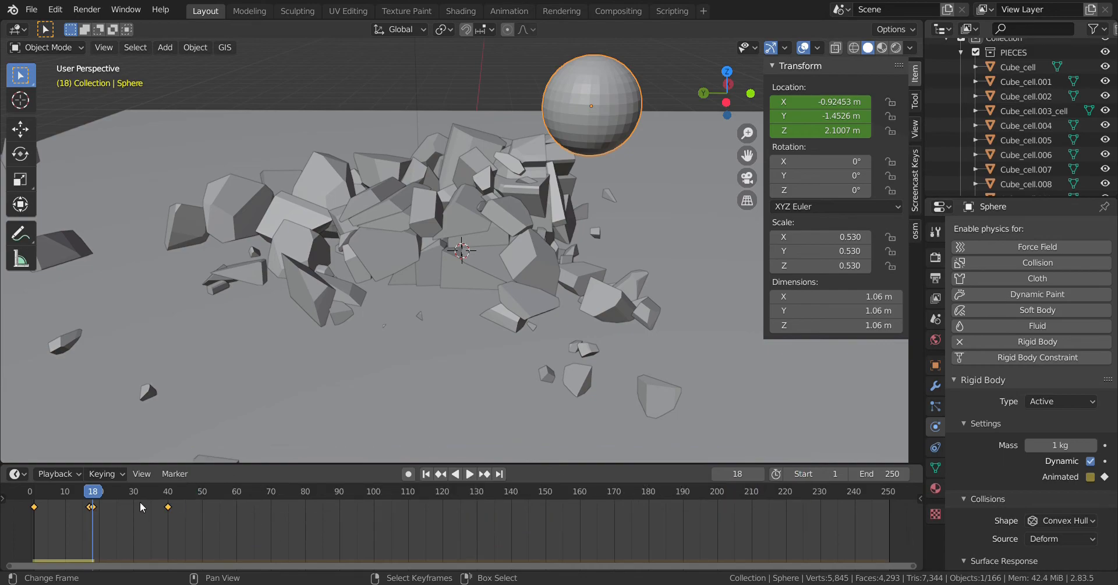
Play the simulation three times from the start to check the sphere's impact on the cube, and return to frame 1
left_click_drag(103, 490, 35, 491)
scroll(457, 320, "down", 6)
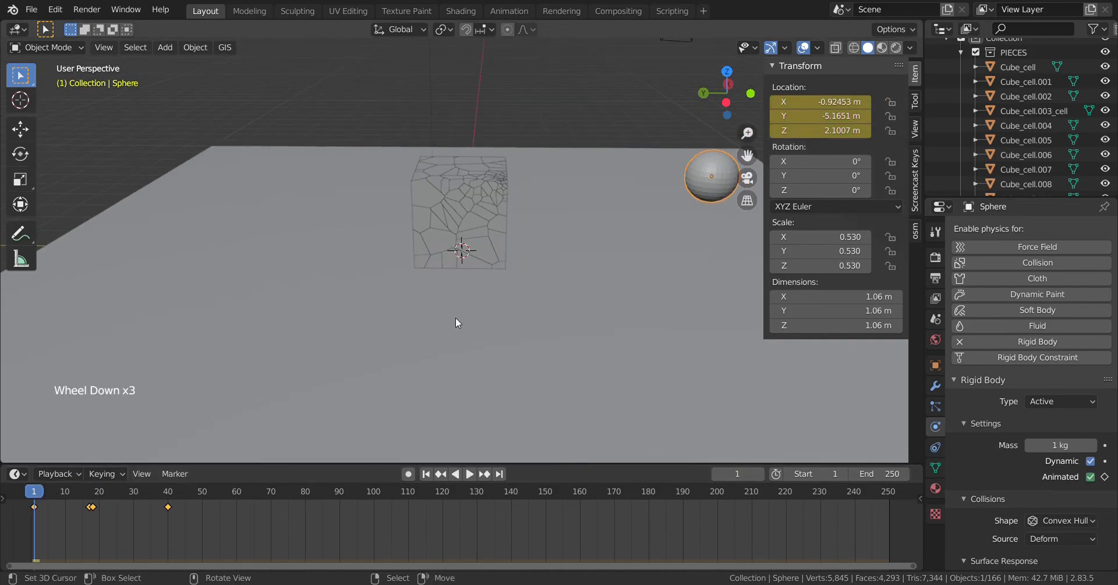
key("space")
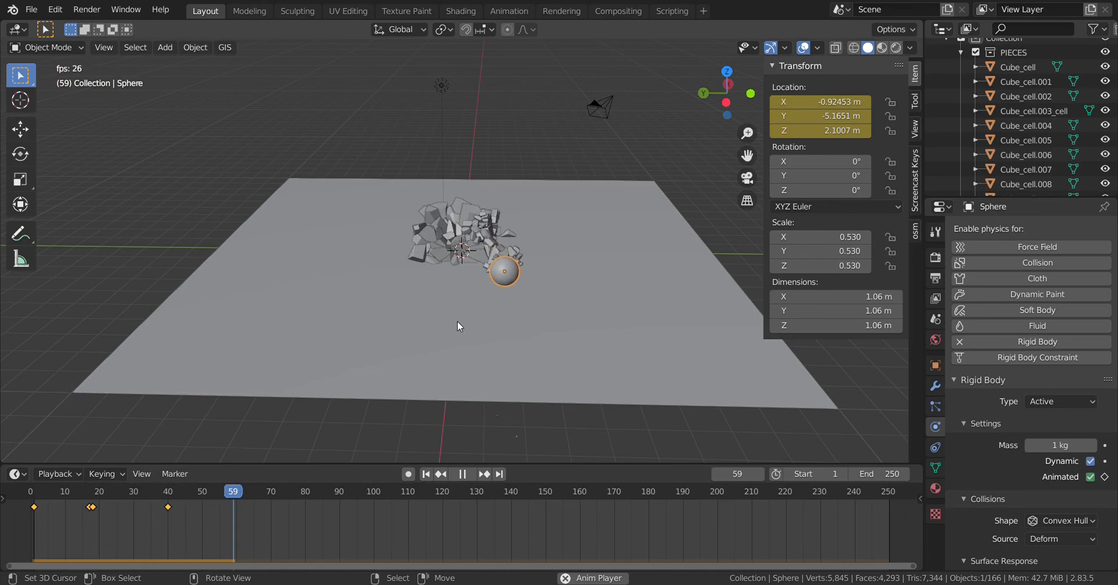
key("space")
key("space")
key("space")
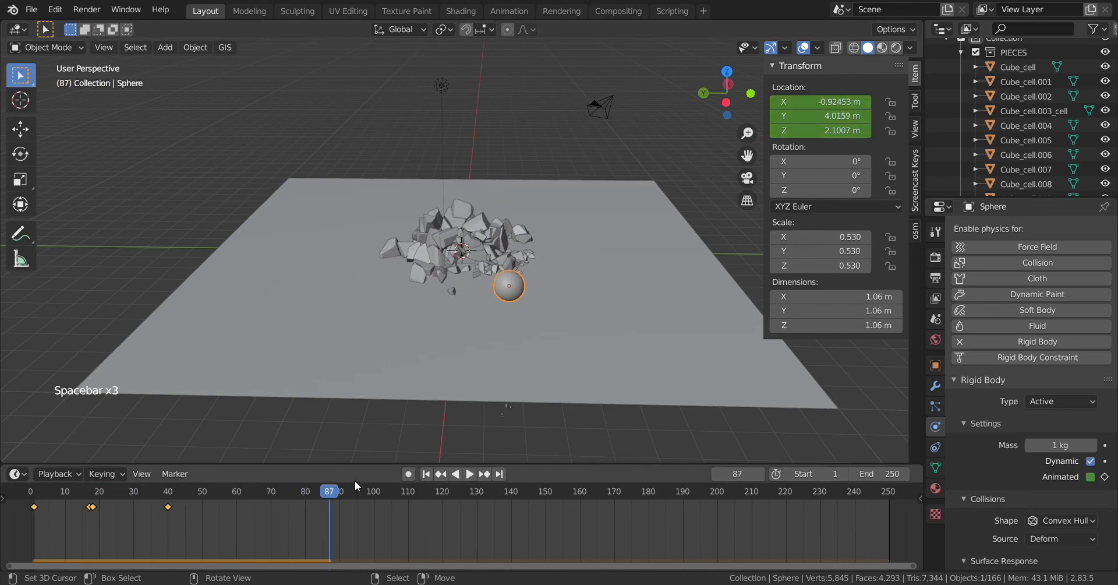
left_click_drag(322, 491, 35, 512)
key("space")
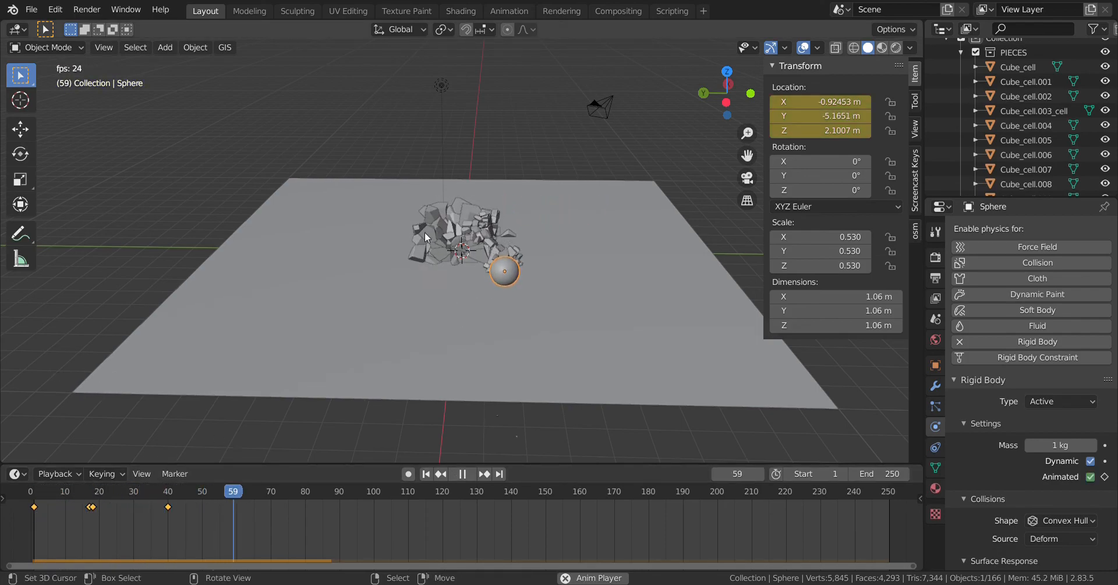
key("space")
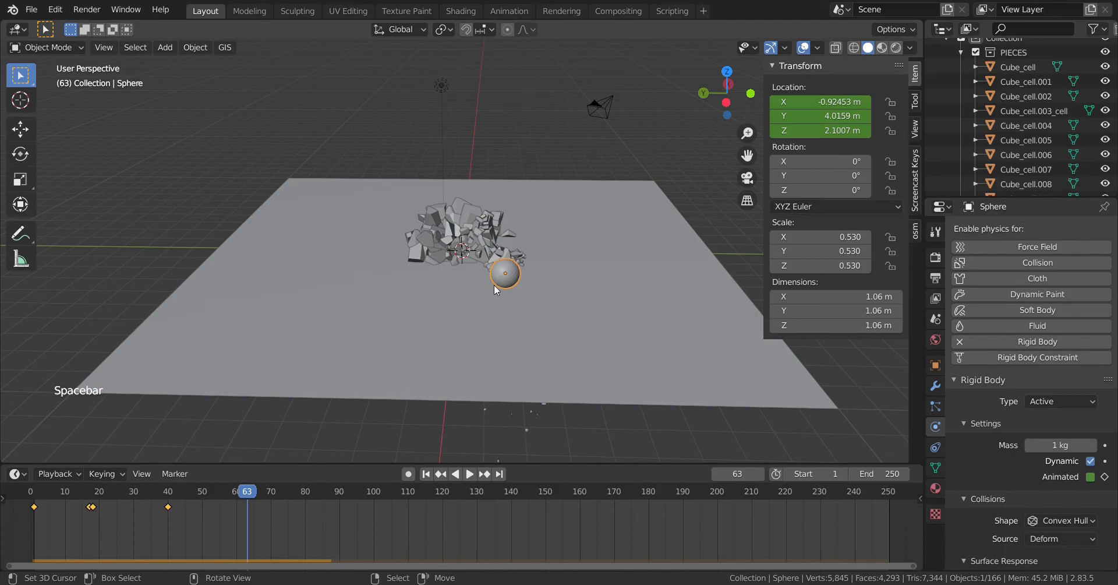
left_click_drag(258, 494, 33, 526)
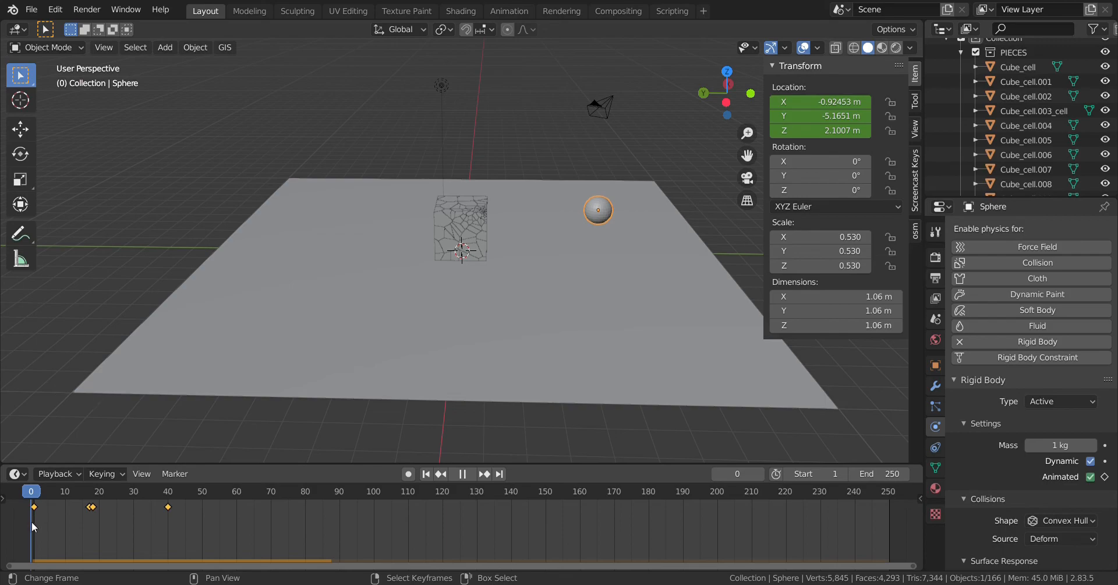
key("space")
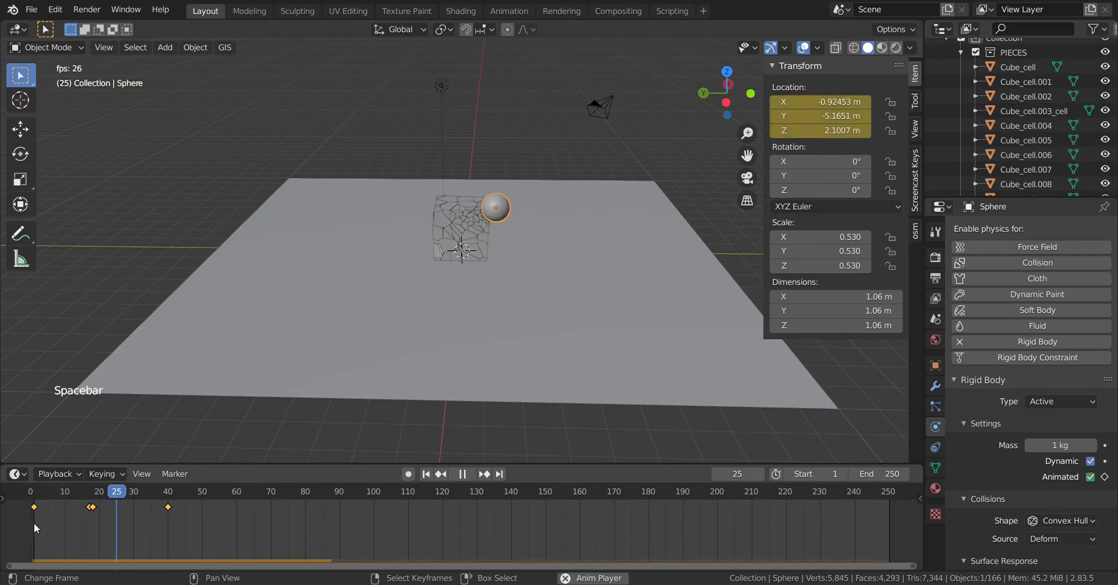
key("space")
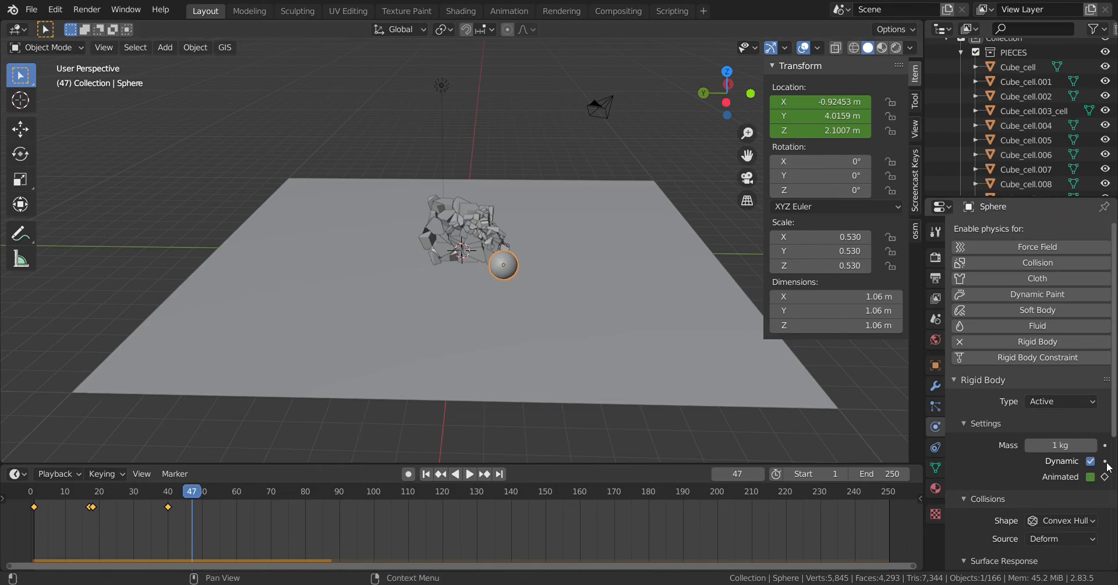
left_click_drag(191, 492, 34, 502)
Try a rigid body mass of 100 kg for the sphere, play the simulation to test the impact, and return to frame 1
left_click(1061, 445)
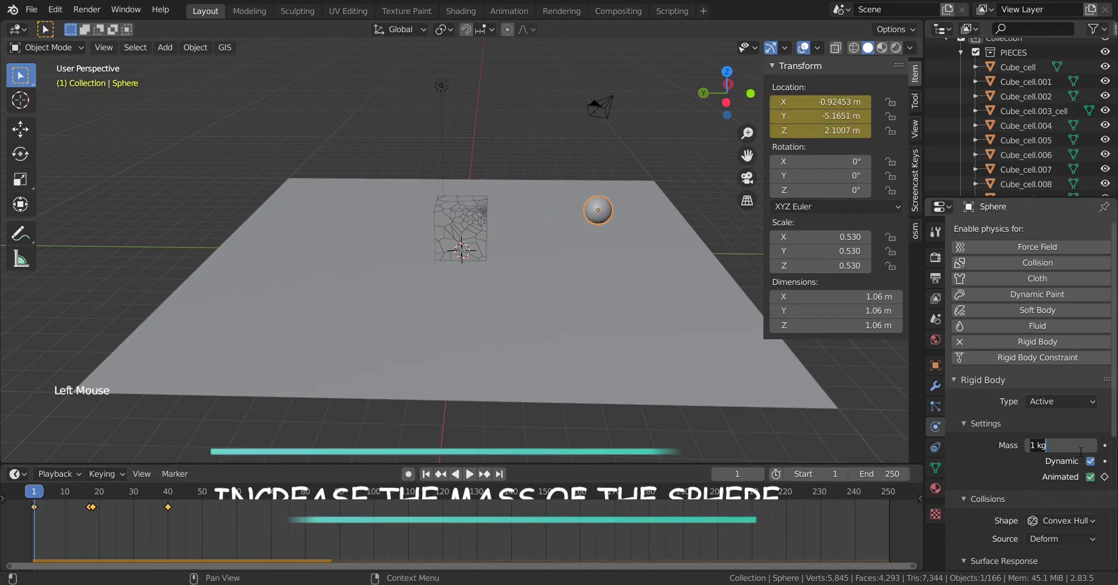
type("100")
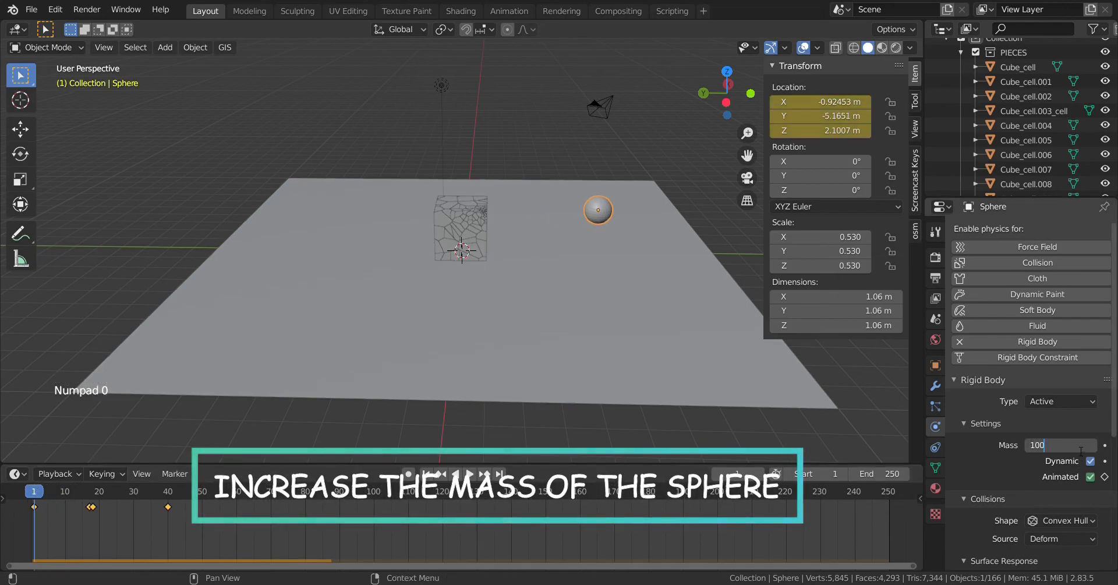
left_click(979, 456)
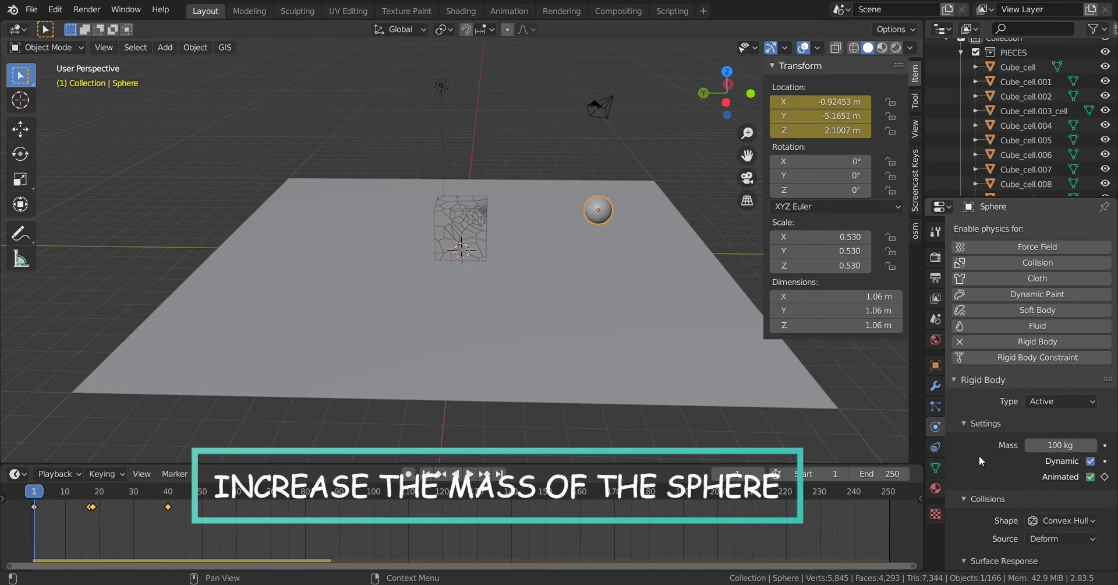
key("space")
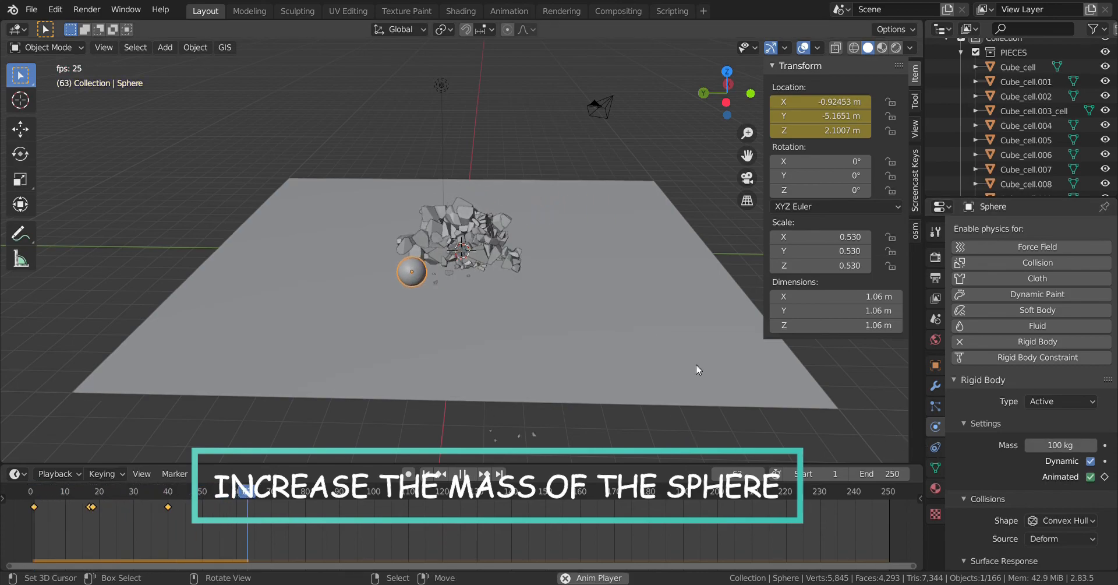
key("space")
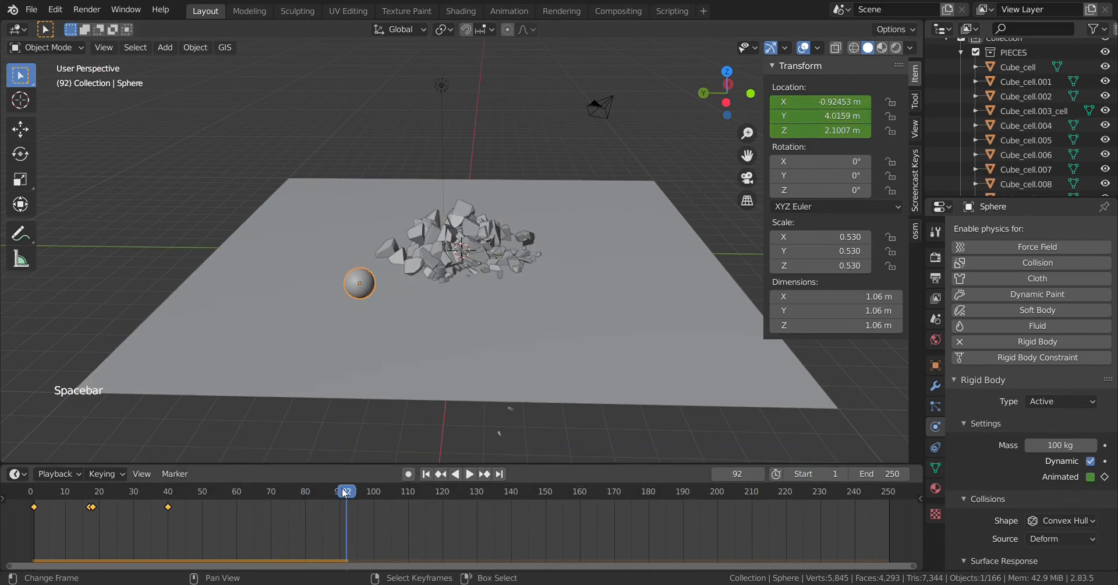
left_click_drag(332, 492, 34, 502)
Set the sphere's rigid body mass to 1000 kg
left_click(1083, 447)
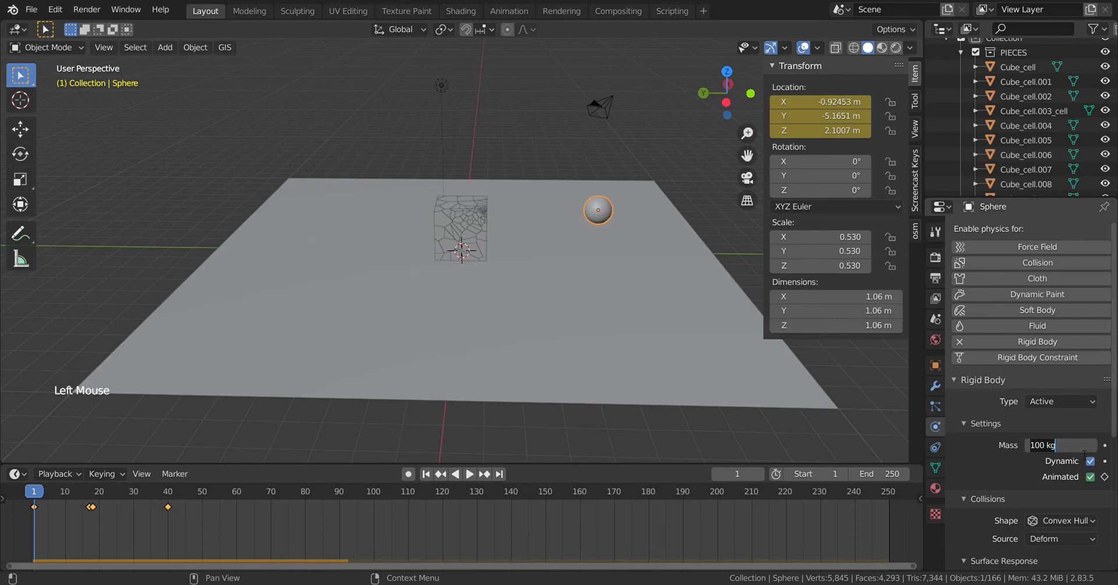
type("1000")
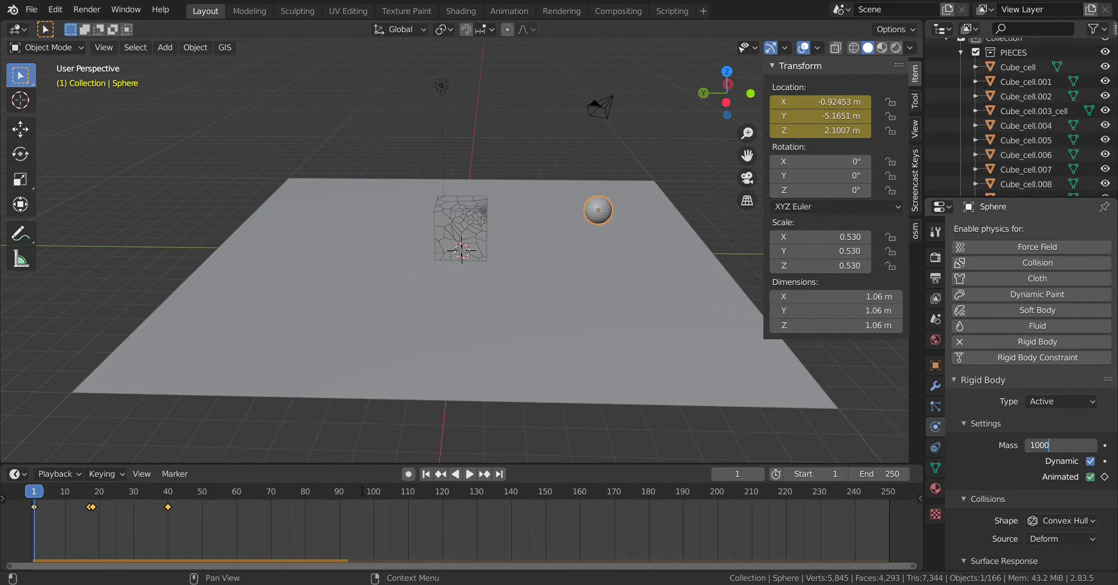
left_click(470, 473)
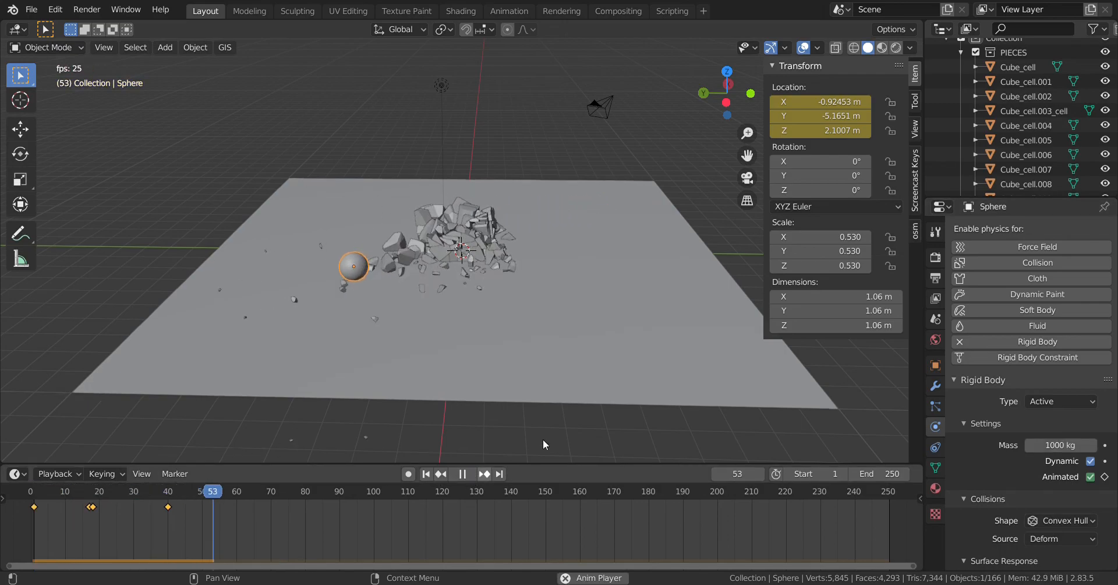
Review the heavier sphere's impact and the scattering pieces up to about frame 105, and rewind the timeline to the start
key("space")
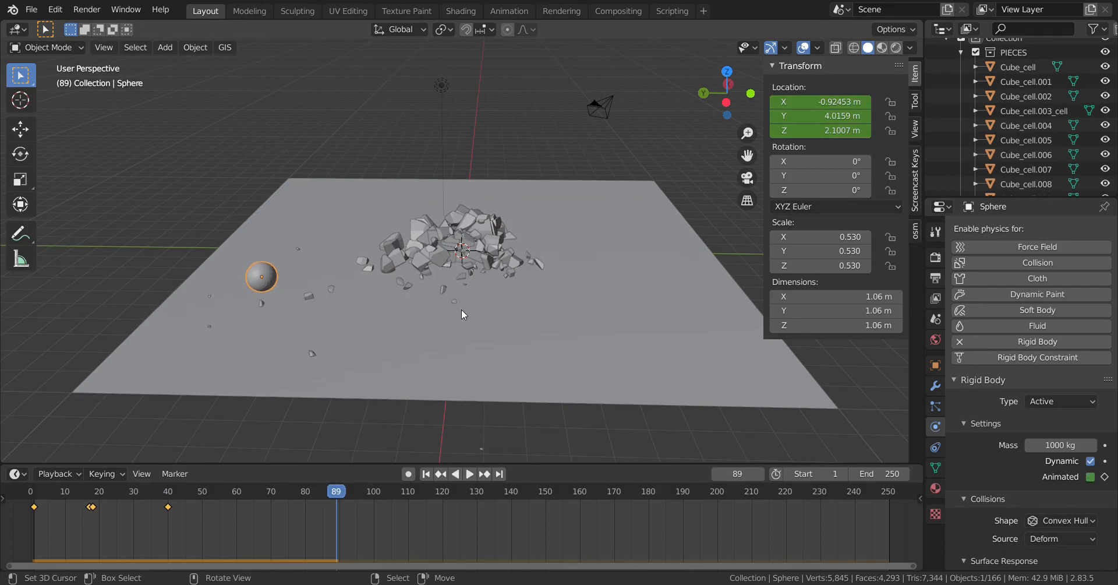
scroll(500, 263, "down", 1)
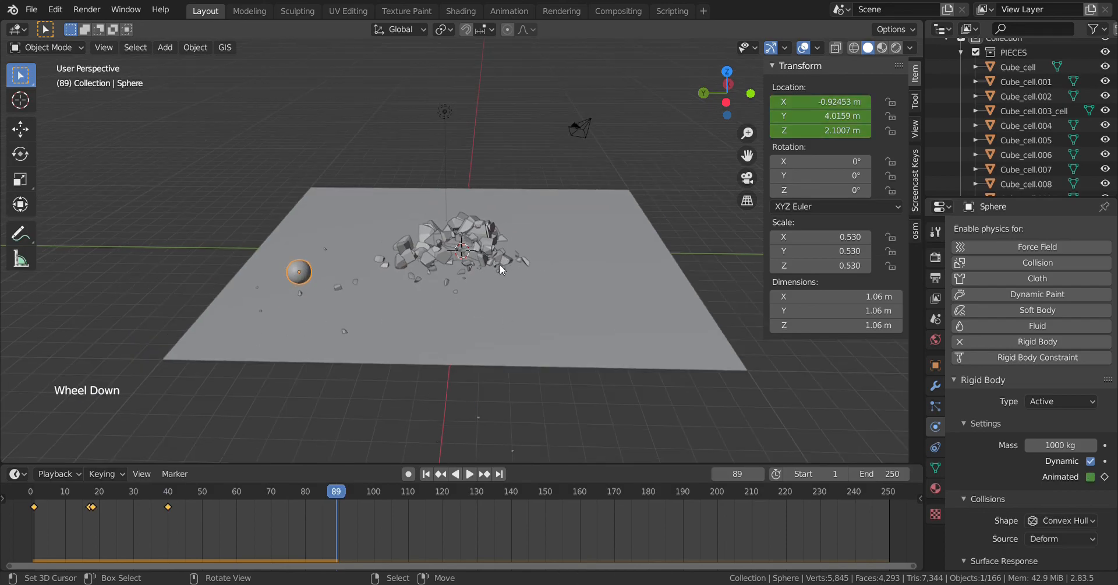
key("space")
key("space")
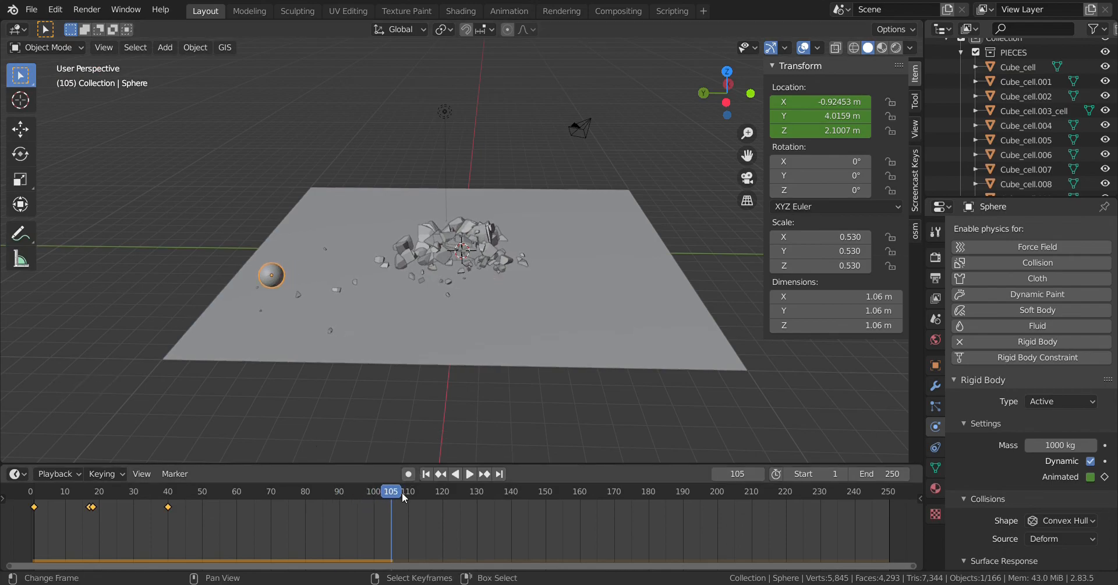
left_click_drag(395, 495, 30, 520)
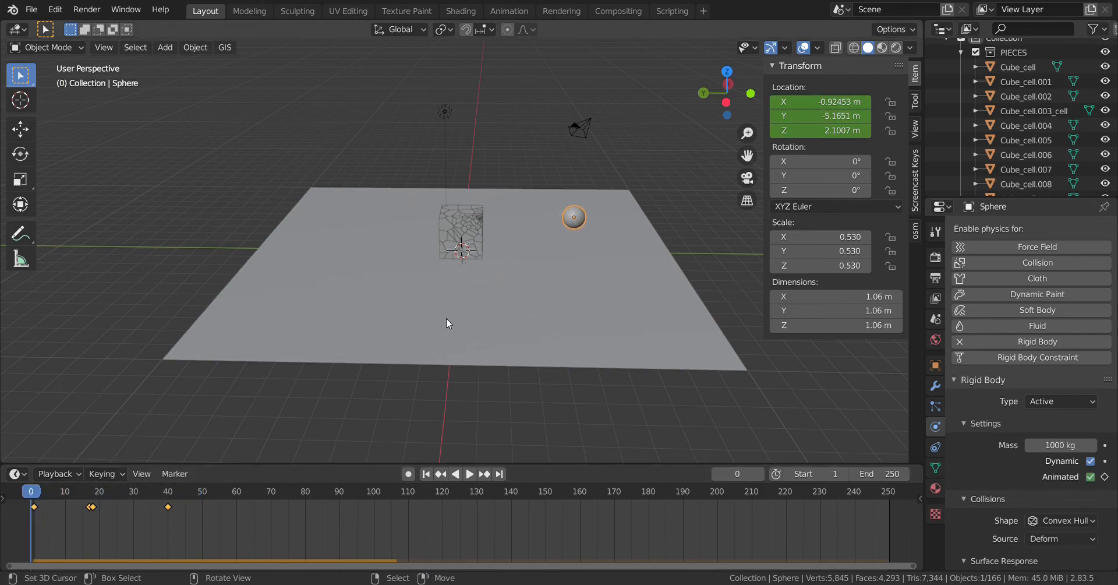